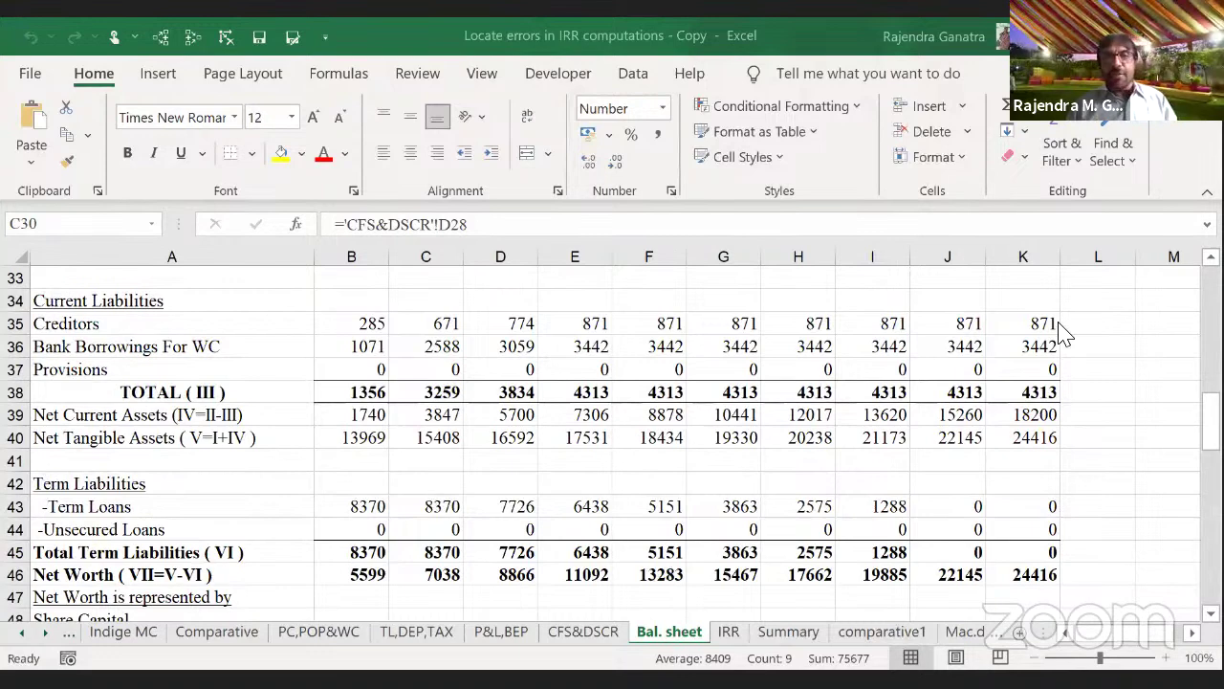
# Step: Open the IRR sheet and collapse the ribbon to show the project's IRR table with its year headings
pyautogui.click(728, 633)
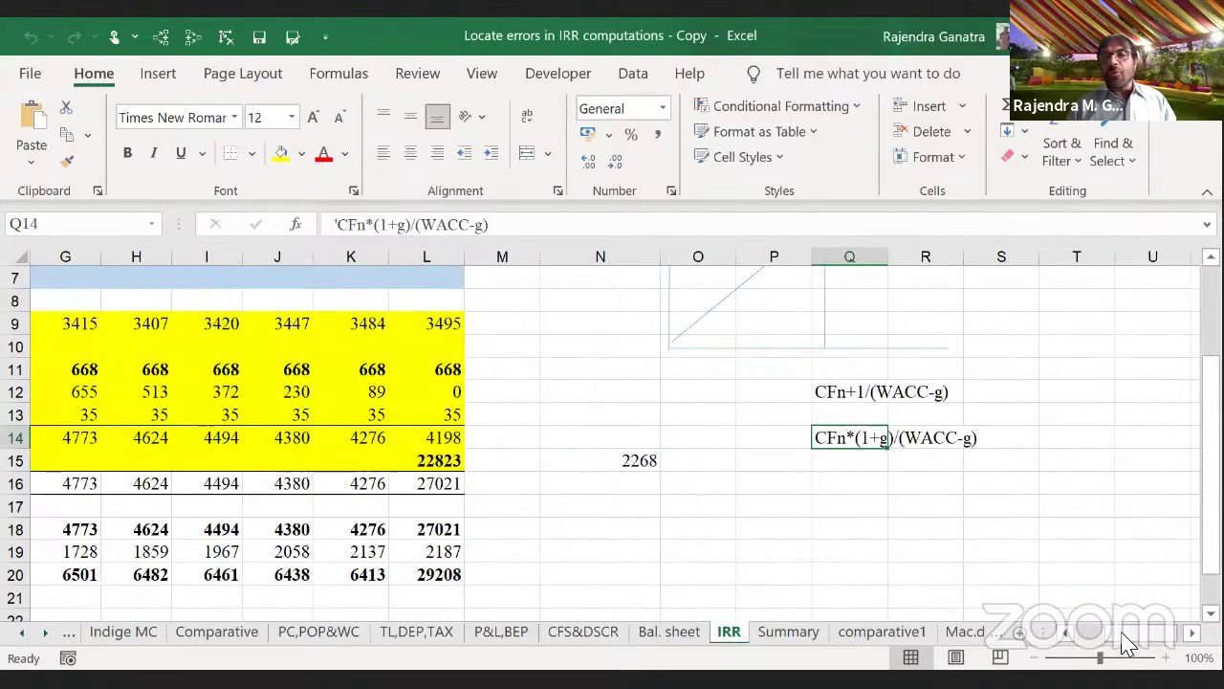
pyautogui.hscroll(-3, 960, 657)
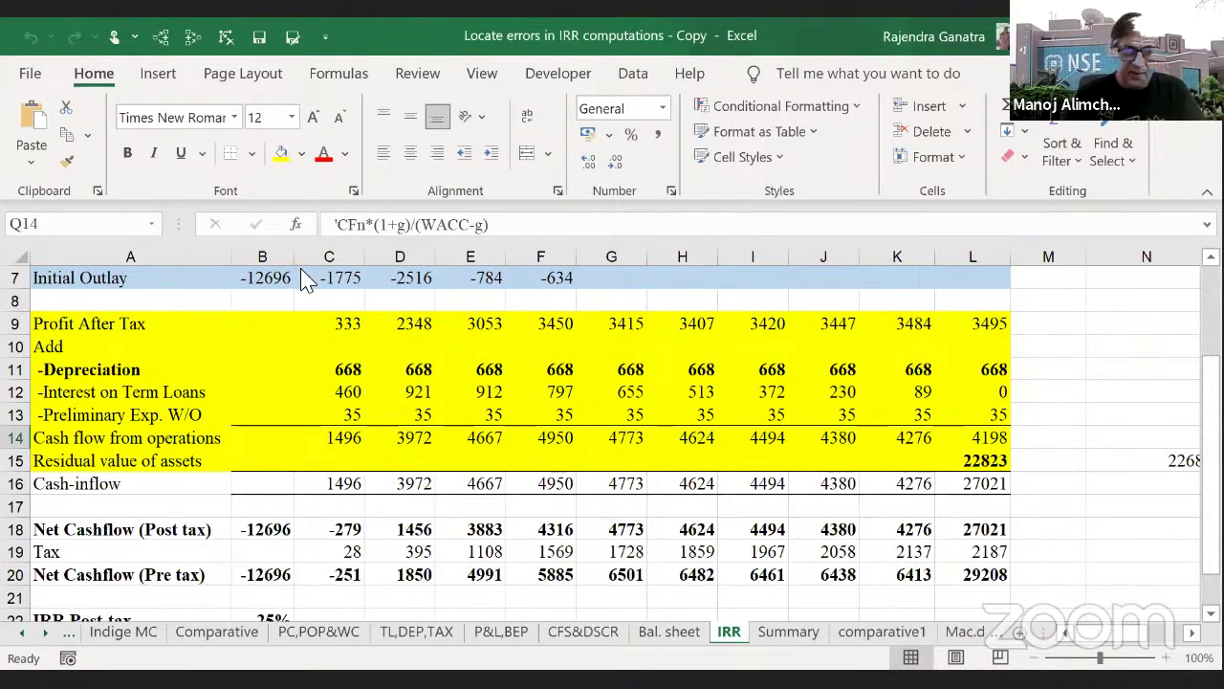
pyautogui.doubleClick(94, 73)
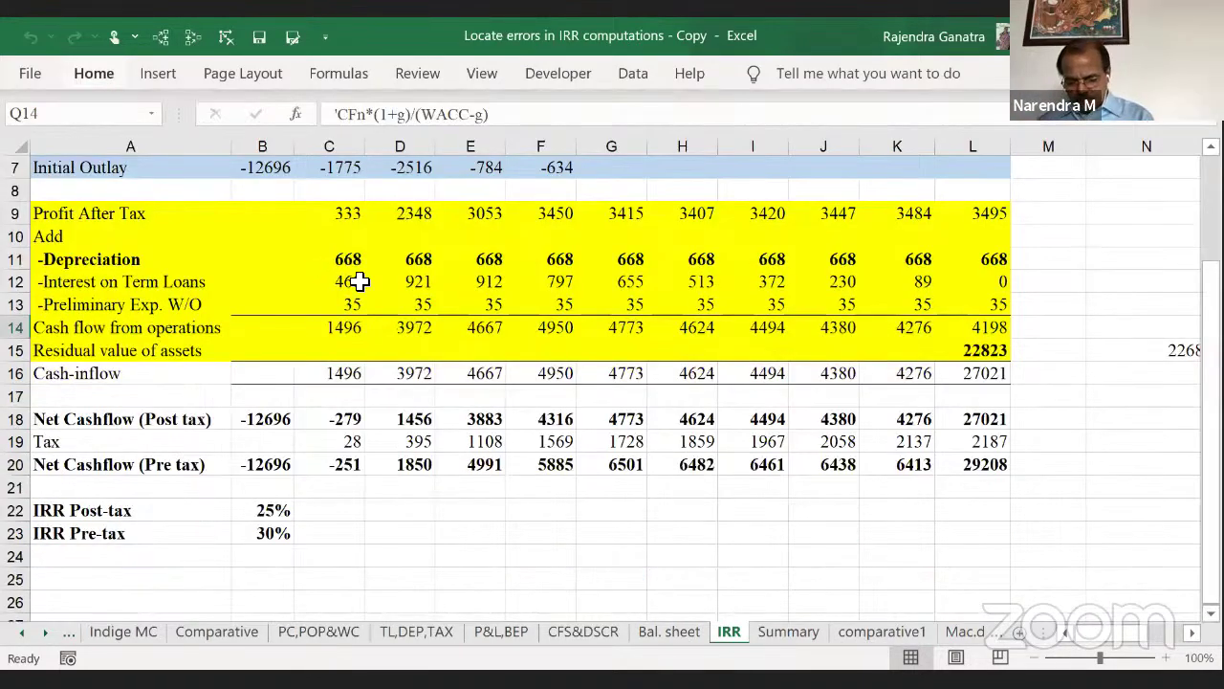
pyautogui.scroll(2, 359, 281)
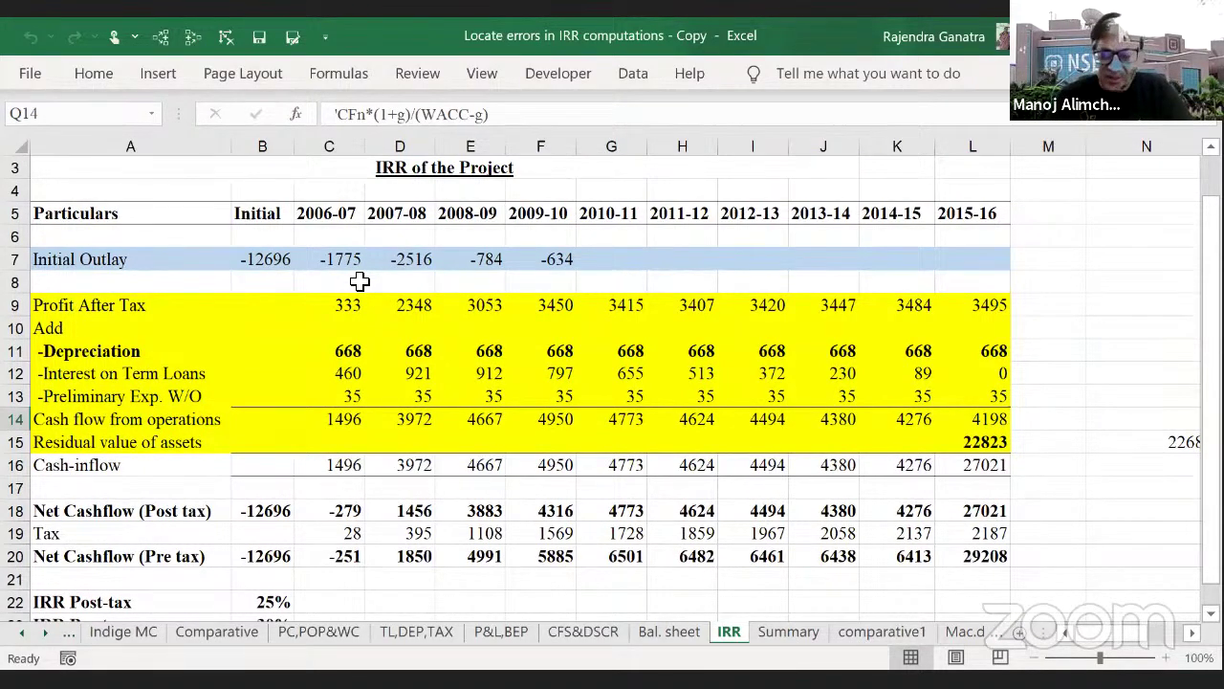
# Step: Examine the Initial Outlay row from the initial figure through 2009-10, including the formula behind the initial amount
pyautogui.click(254, 260)
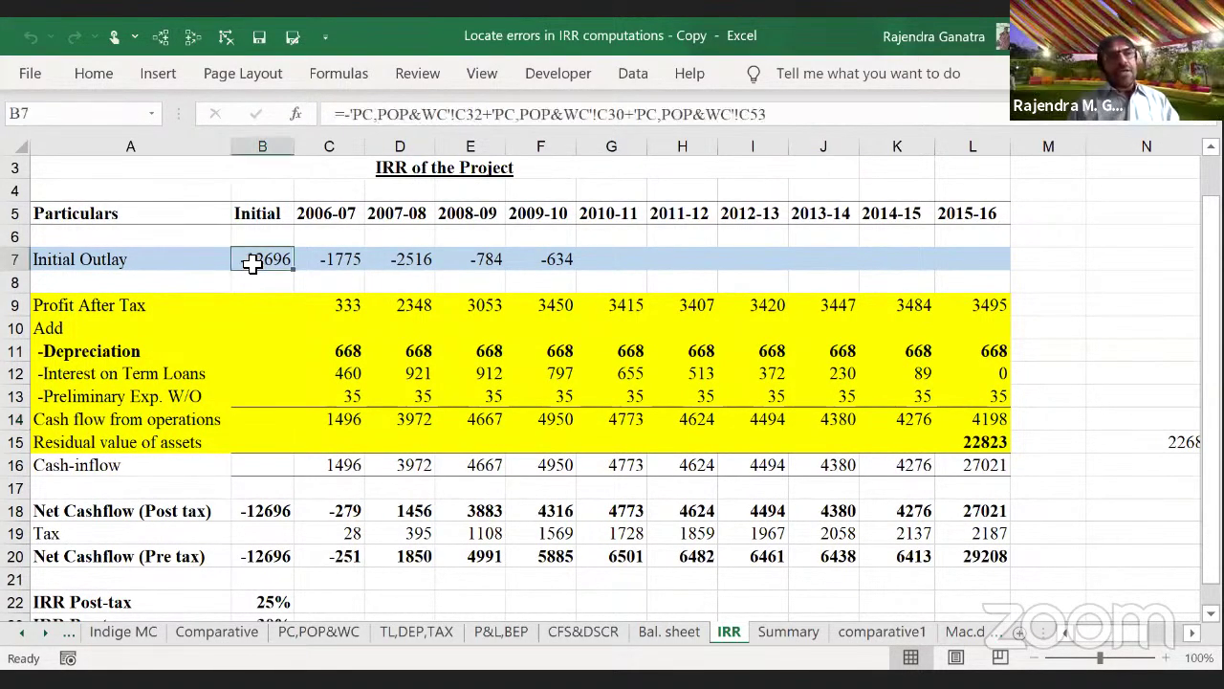
pyautogui.click(107, 260)
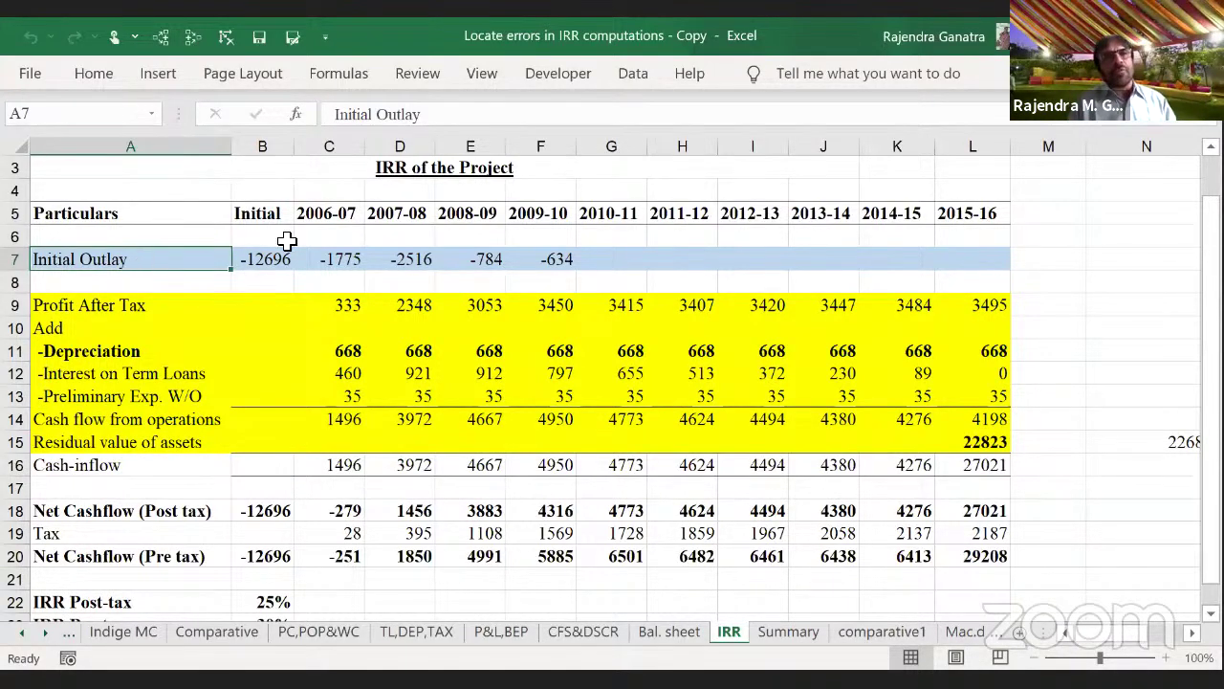
pyautogui.click(254, 266)
pyautogui.moveTo(254, 266); pyautogui.dragTo(534, 259)
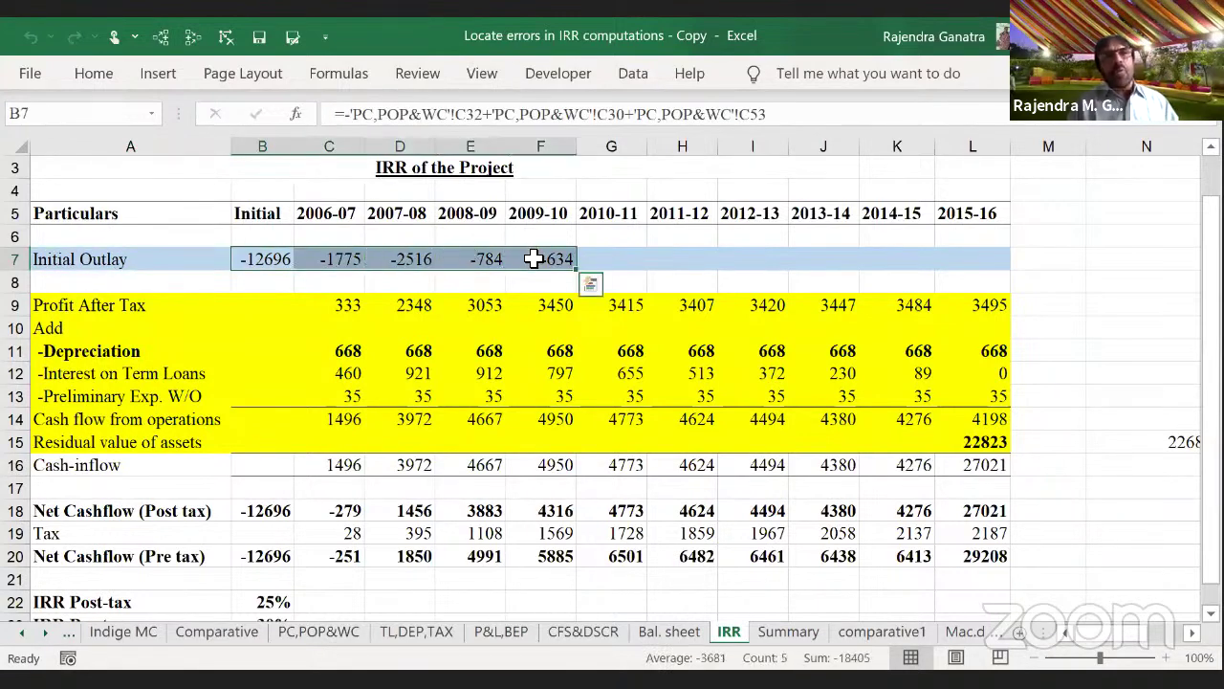
pyautogui.moveTo(347, 263); pyautogui.dragTo(541, 259)
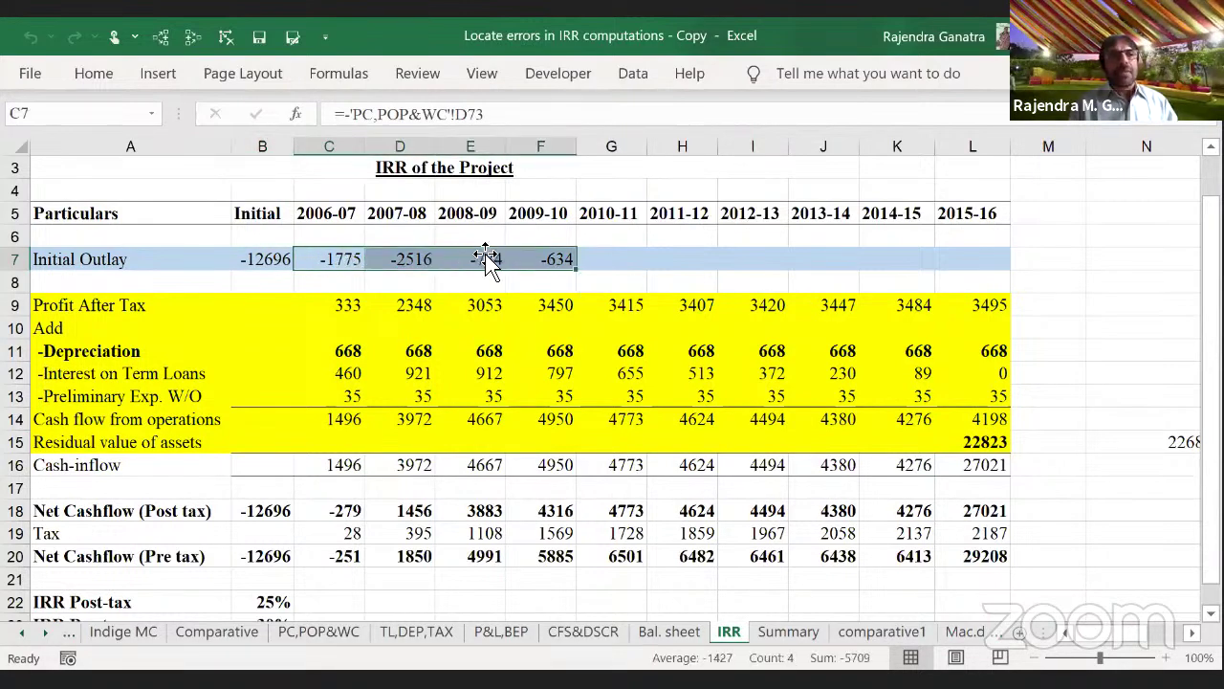
pyautogui.click(264, 259)
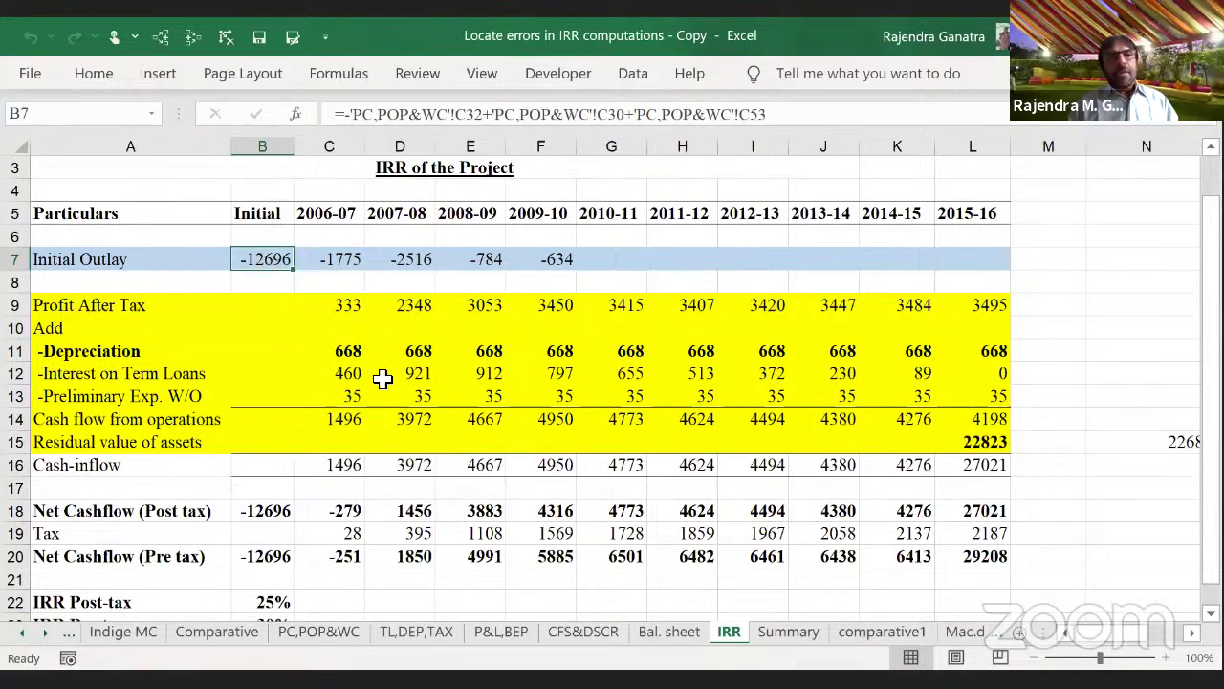
# Step: Examine the Depreciation row and its source formulas for the years 2006-07 to 2010-11
pyautogui.click(350, 354)
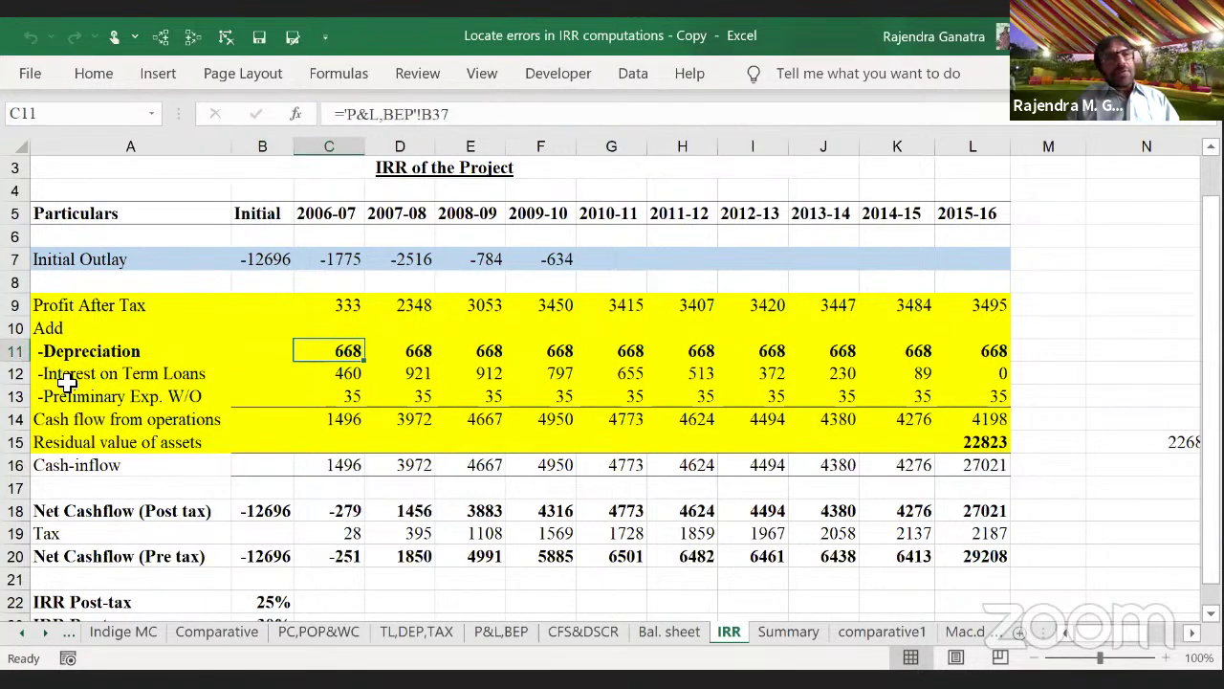
pyautogui.click(17, 353)
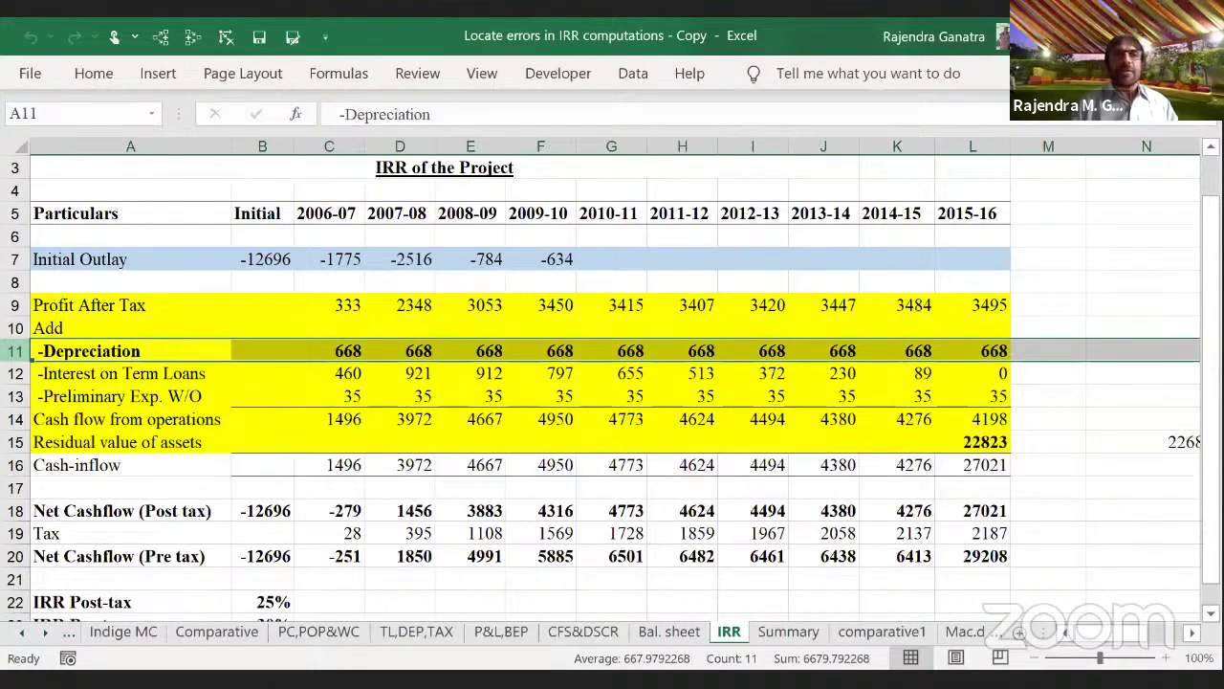
pyautogui.click(336, 350)
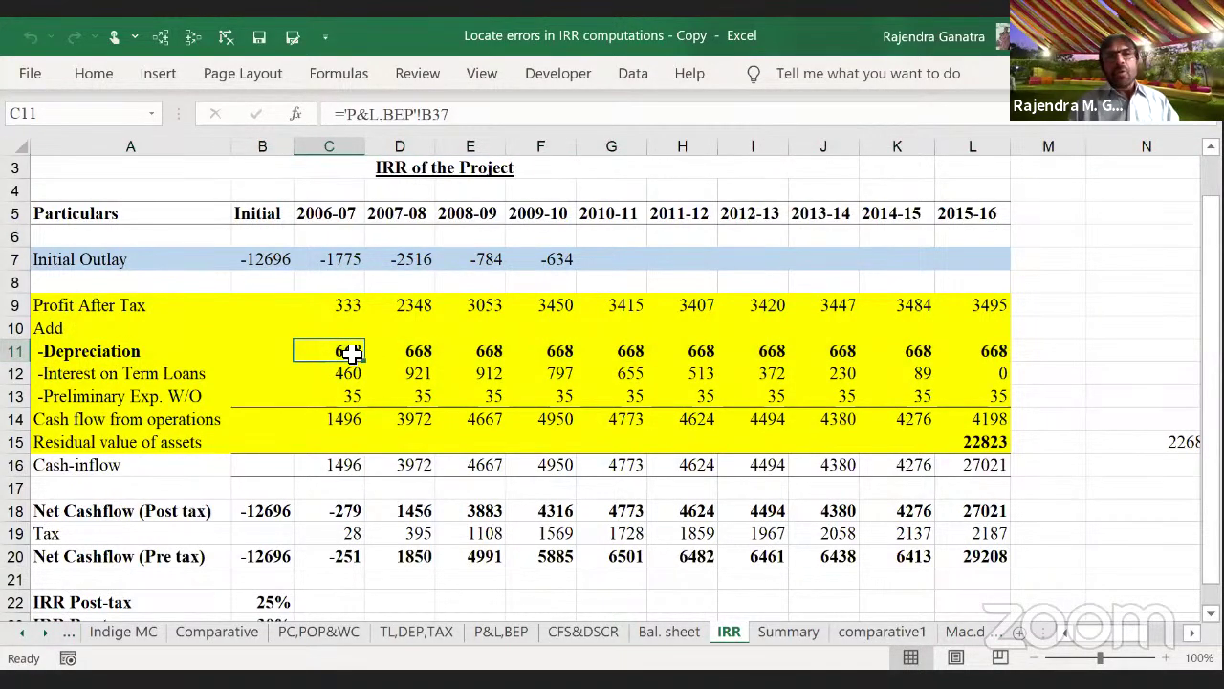
pyautogui.moveTo(351, 353); pyautogui.dragTo(515, 351)
pyautogui.click(557, 351)
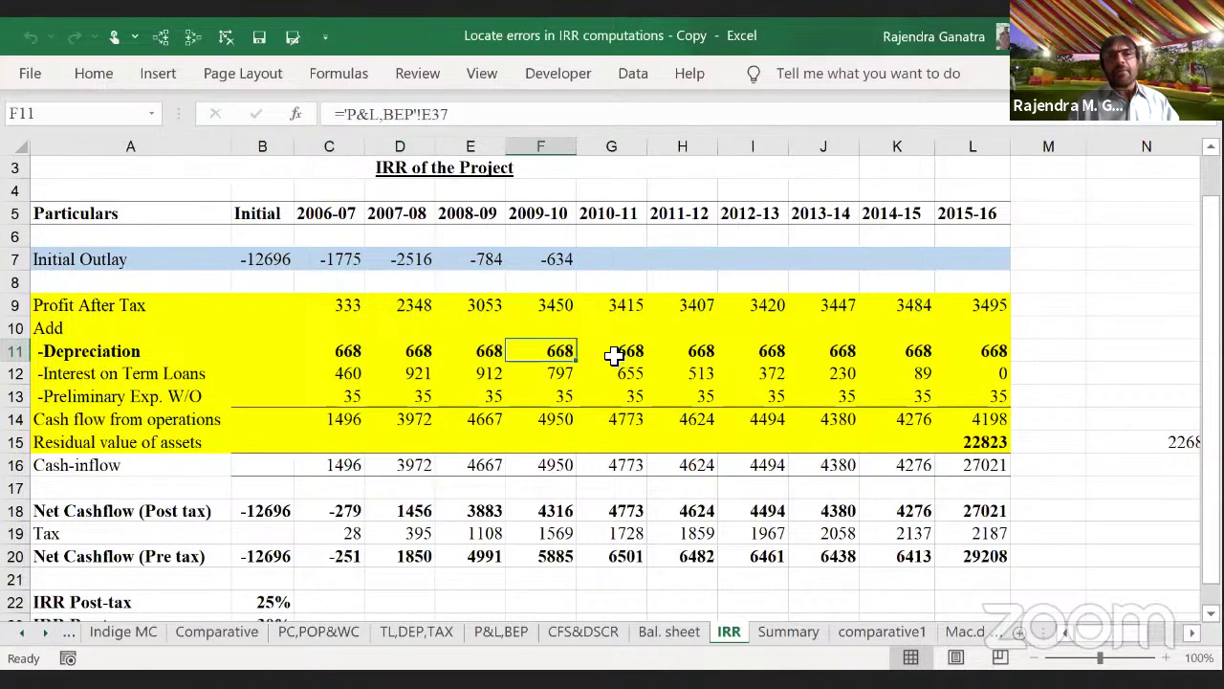
pyautogui.click(613, 354)
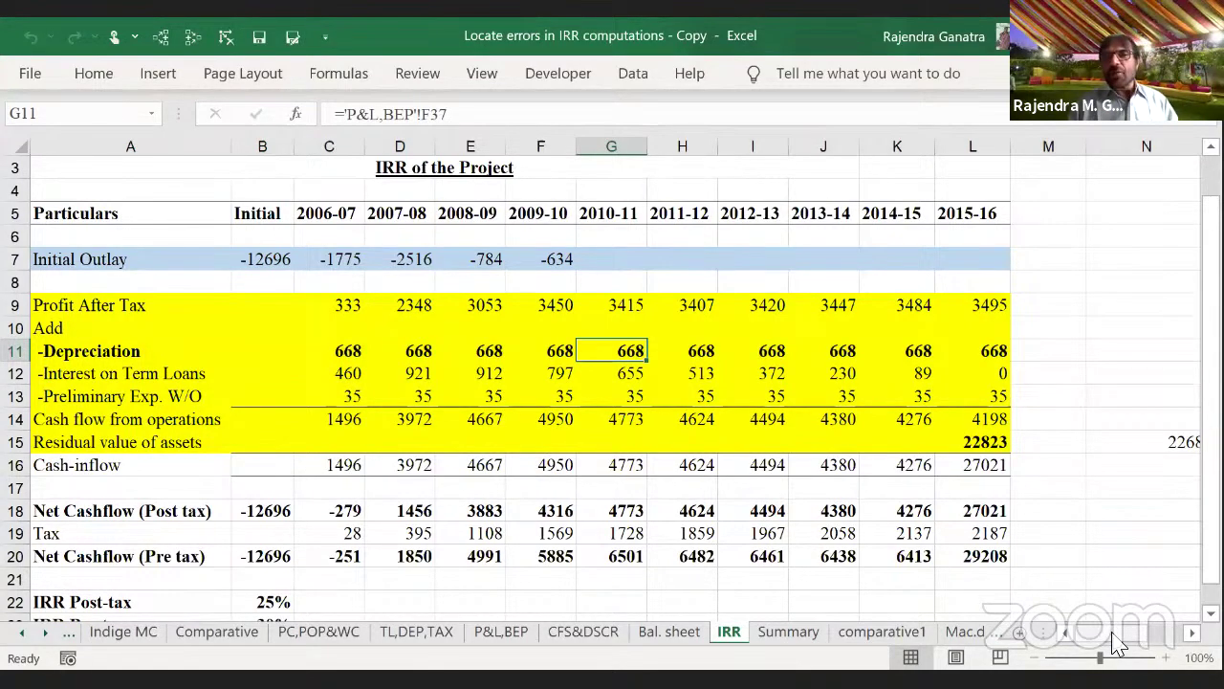
# Step: Examine the 2015-16 residual value of assets and the axis and divider lines of the growth diagram beside the table
pyautogui.moveTo(1138, 633); pyautogui.dragTo(1136, 634)
pyautogui.click(612, 443)
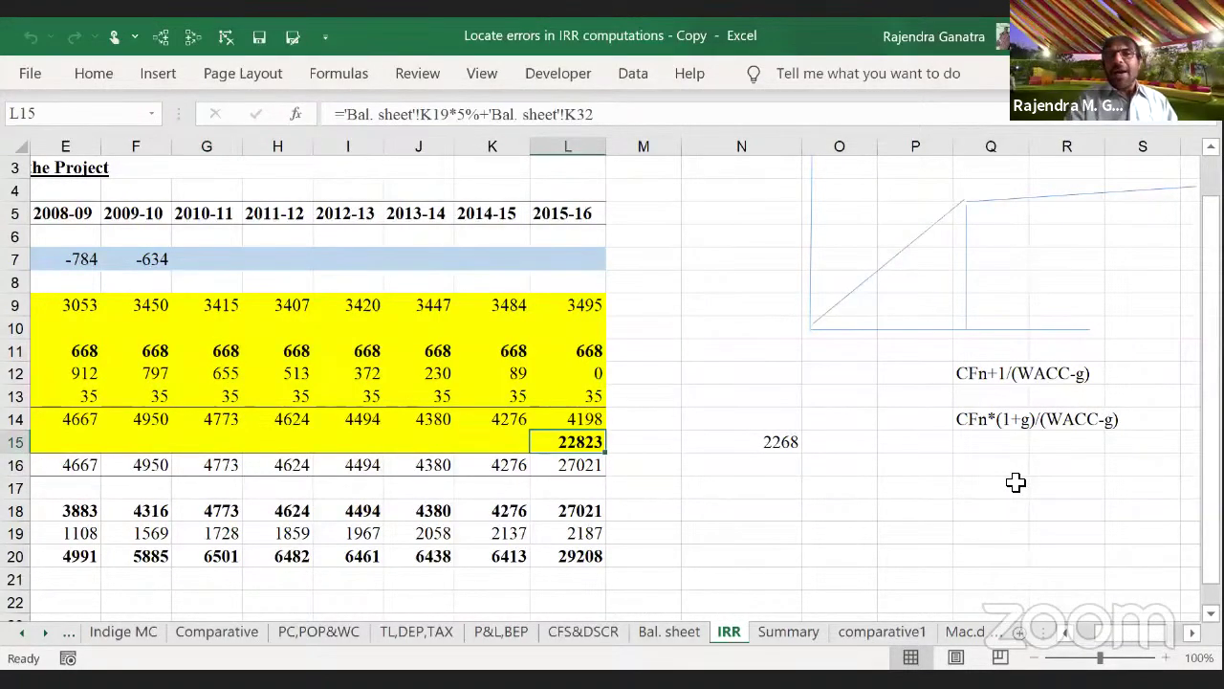
pyautogui.hscroll(5, 1015, 482)
pyautogui.scroll(1, 1016, 482)
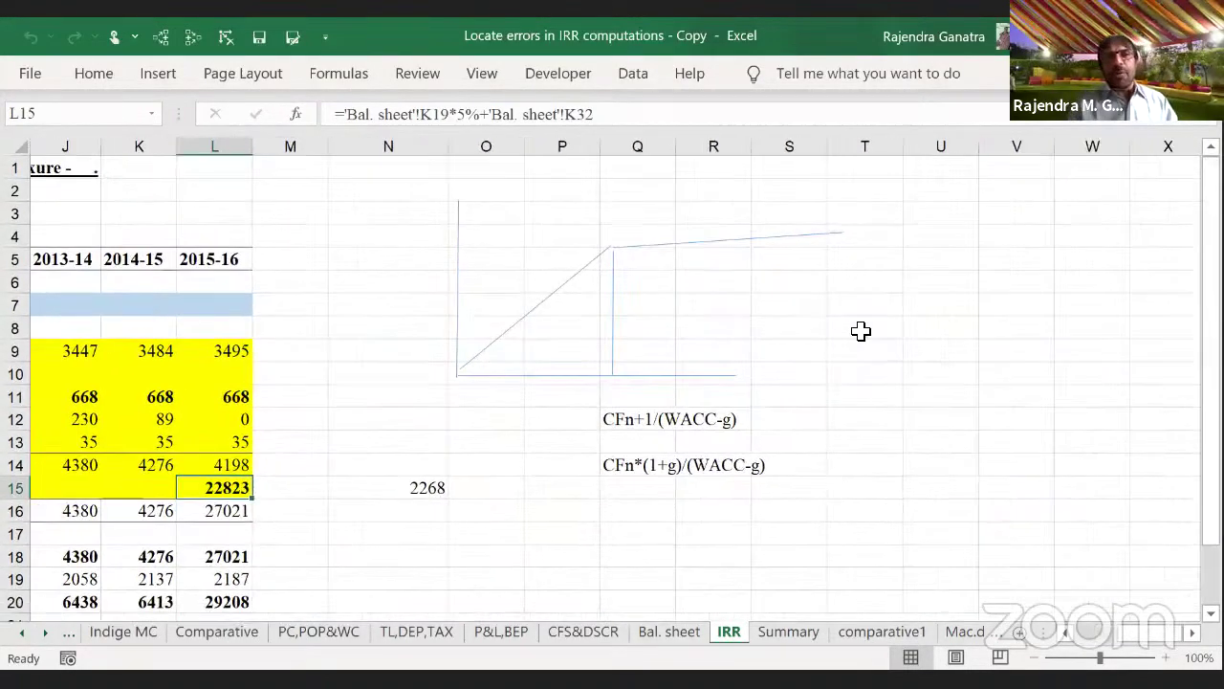
pyautogui.click(459, 276)
pyautogui.click(544, 379)
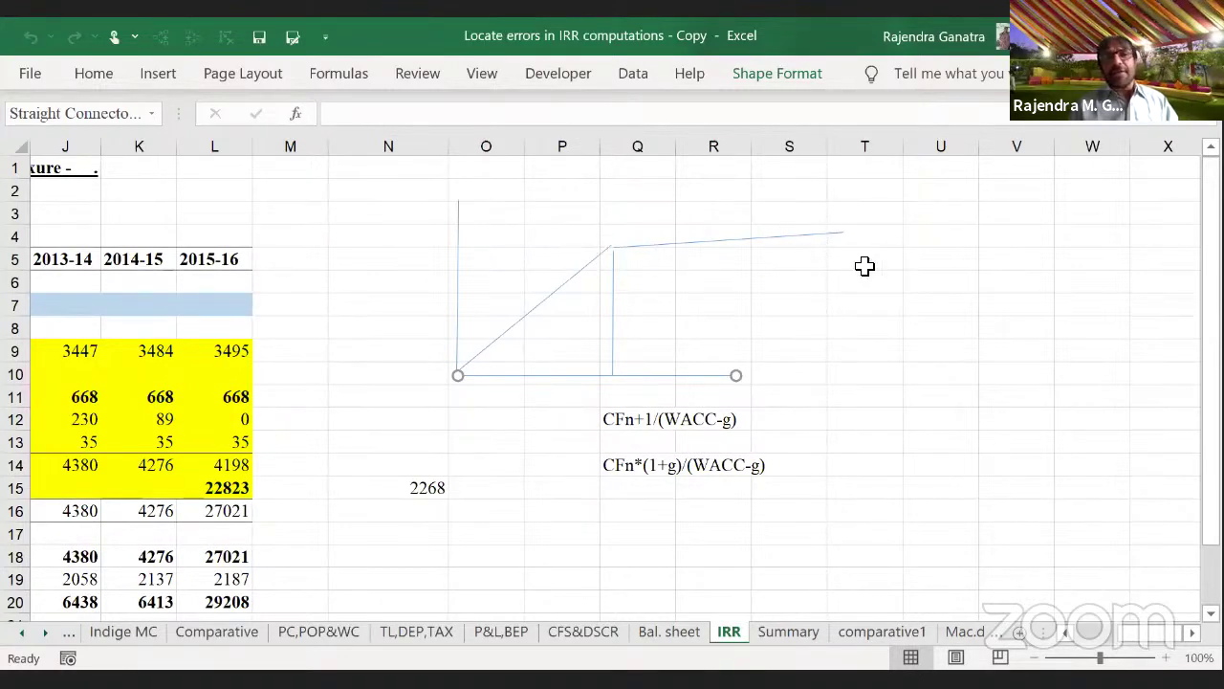
pyautogui.click(613, 376)
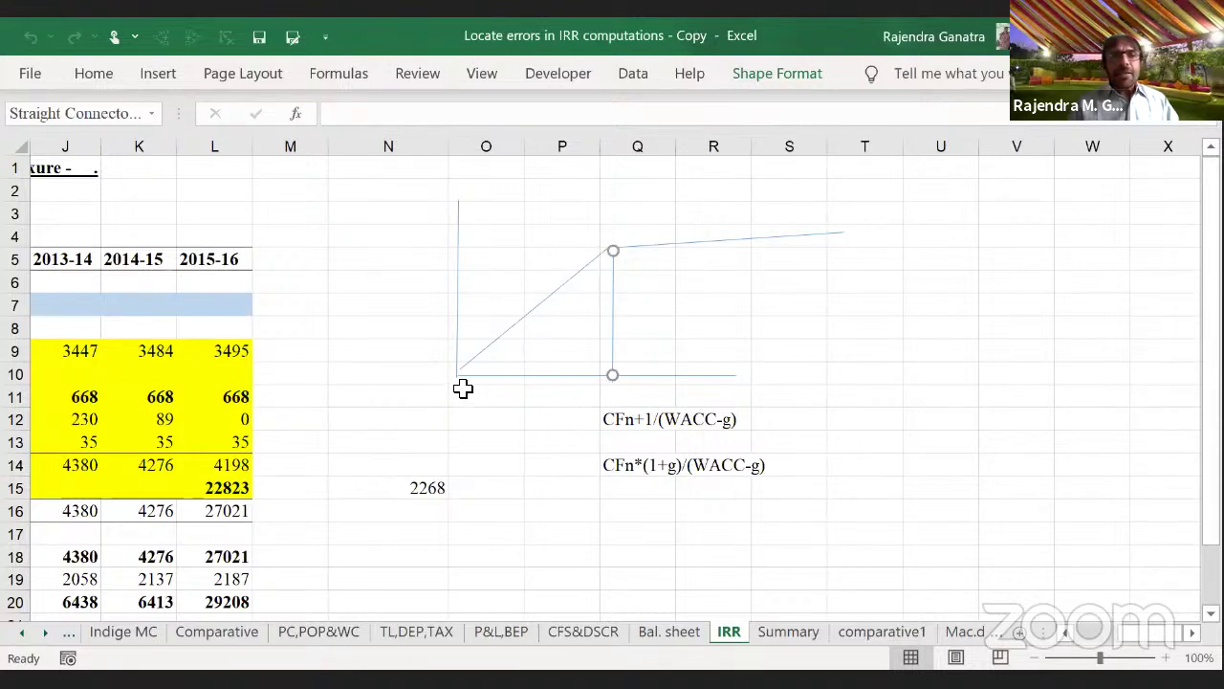
# Step: Review the terminal value expressions CFn+1/(WACC-g) and CFn*(1+g)/(WACC-g) beneath the growth diagram
pyautogui.click(618, 424)
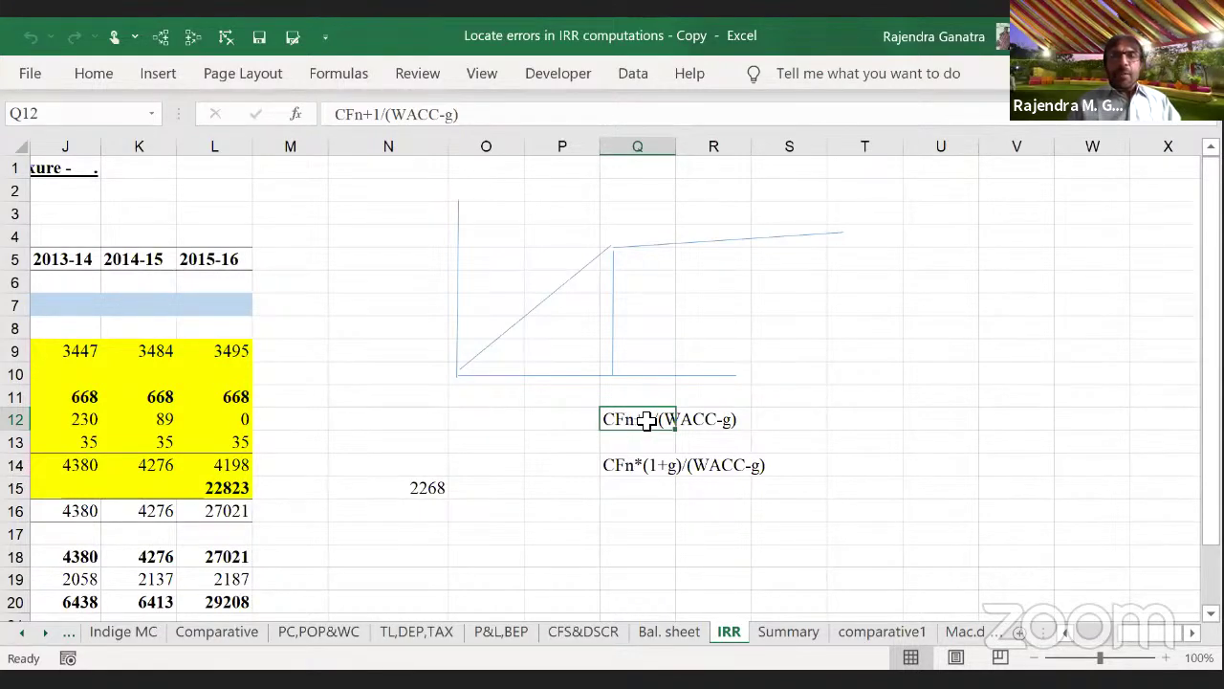
pyautogui.click(697, 418)
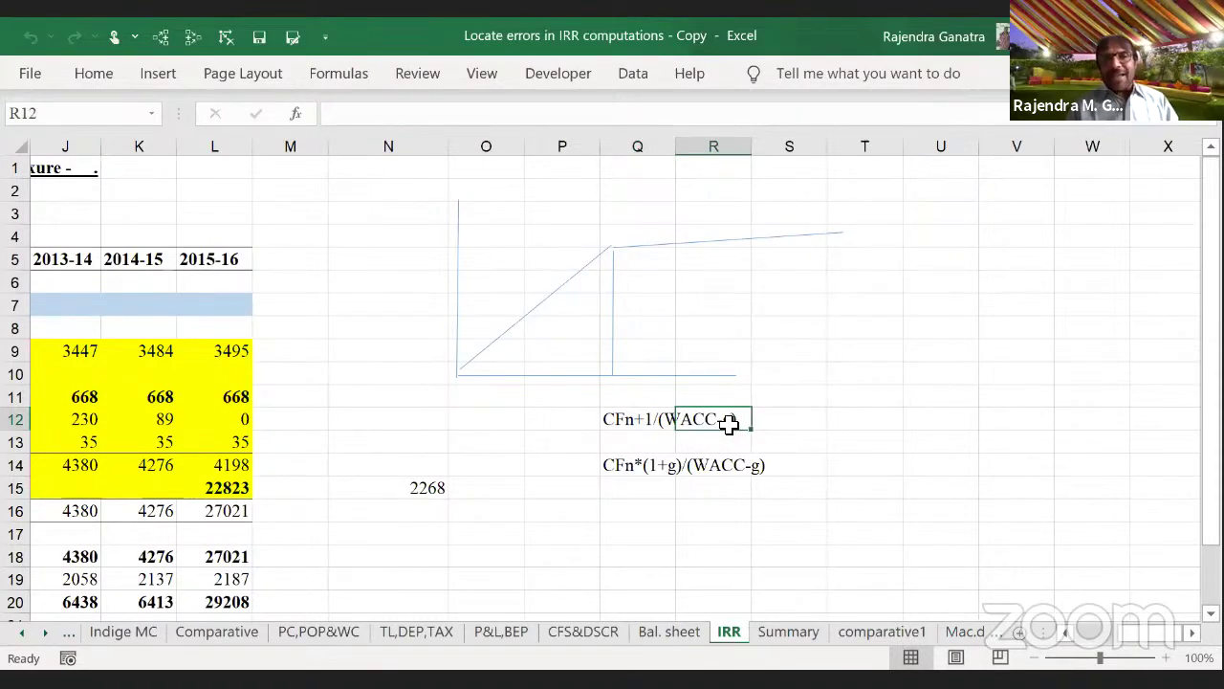
pyautogui.click(670, 426)
pyautogui.click(691, 422)
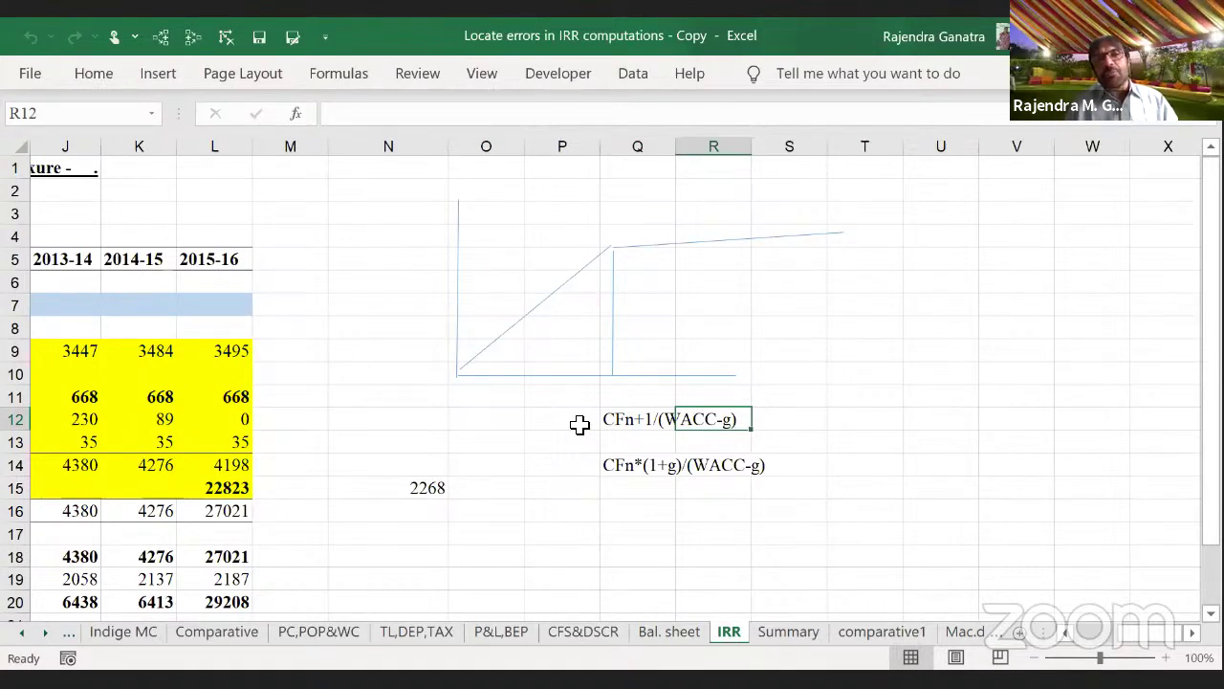
pyautogui.click(629, 419)
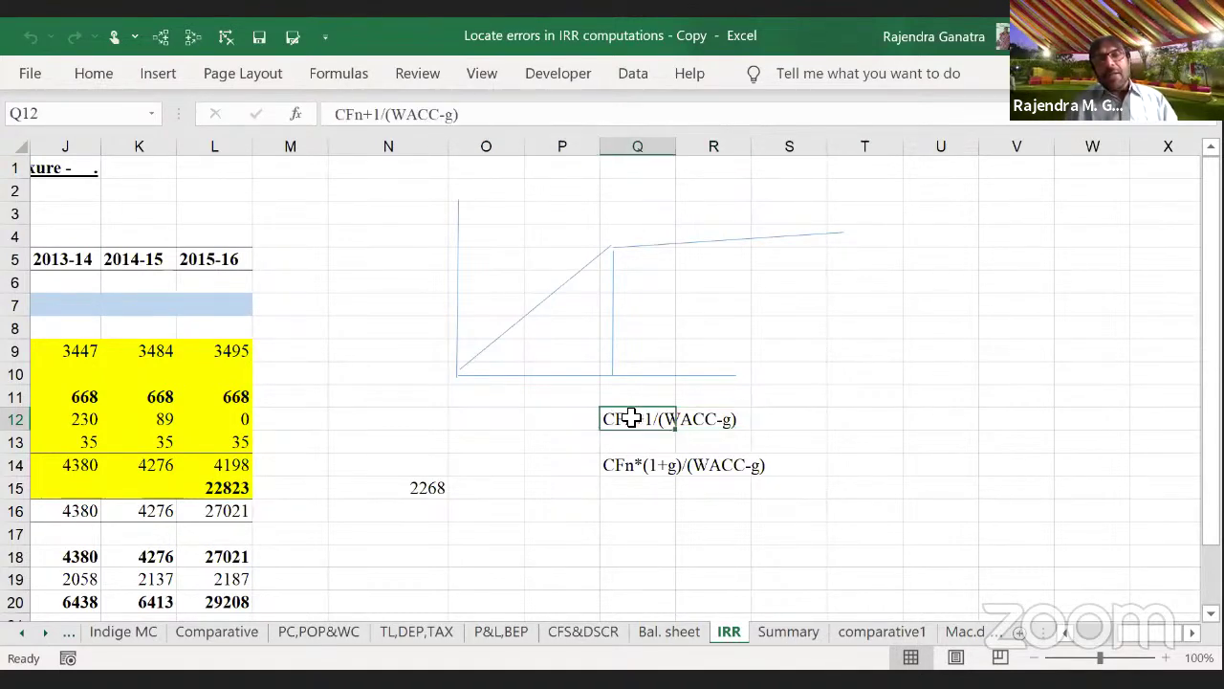
pyautogui.hotkey('shift', 'Right')
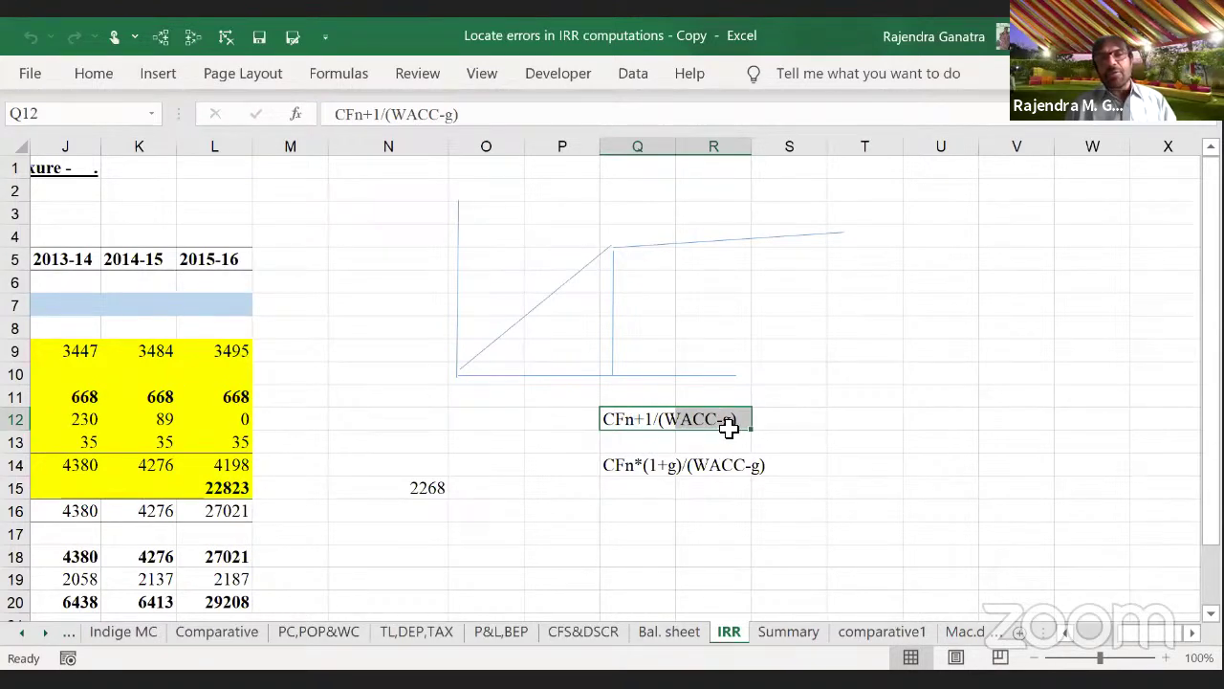
pyautogui.click(679, 421)
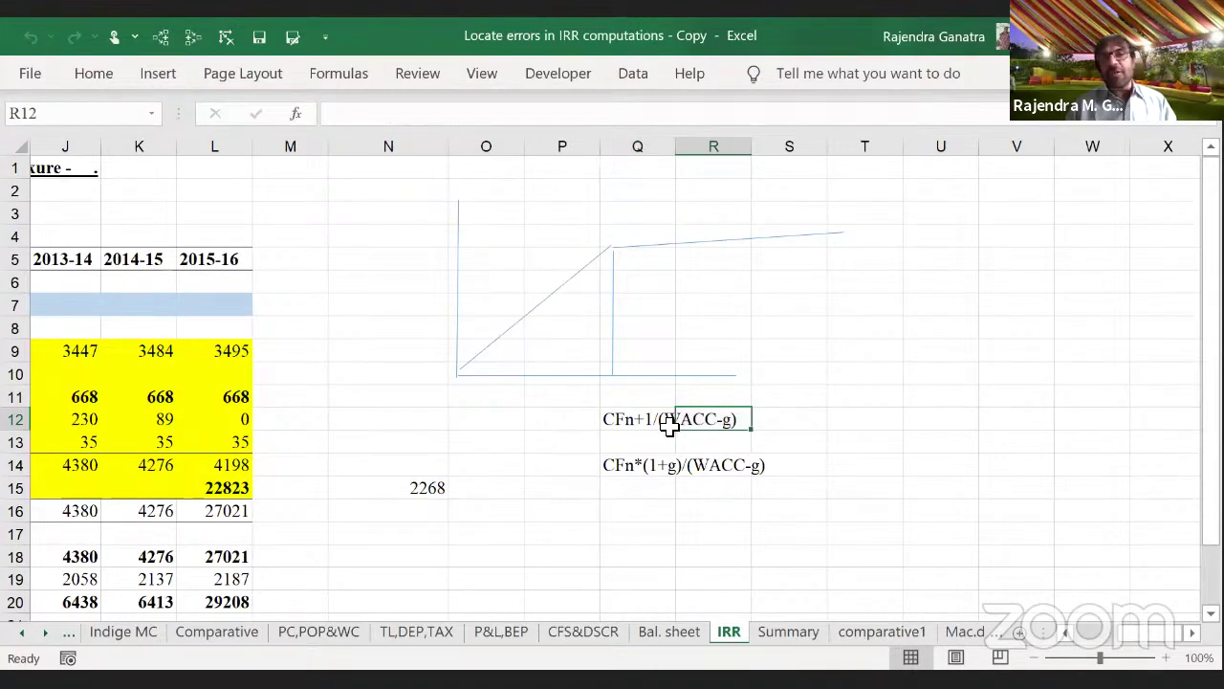
pyautogui.click(628, 471)
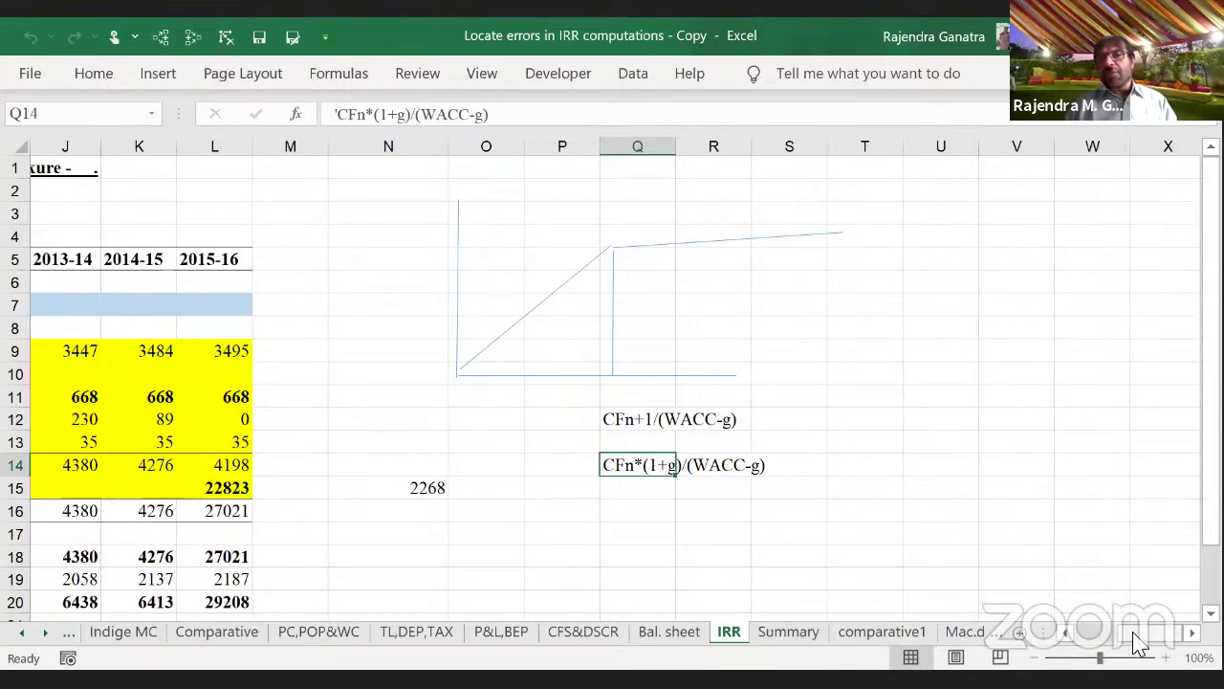
# Step: Inspect the 2015-16 residual value formula in L15 term by term, first the 5% share of Bal. sheet K19, then Bal. sheet K32
pyautogui.moveTo(1133, 634); pyautogui.dragTo(1126, 637)
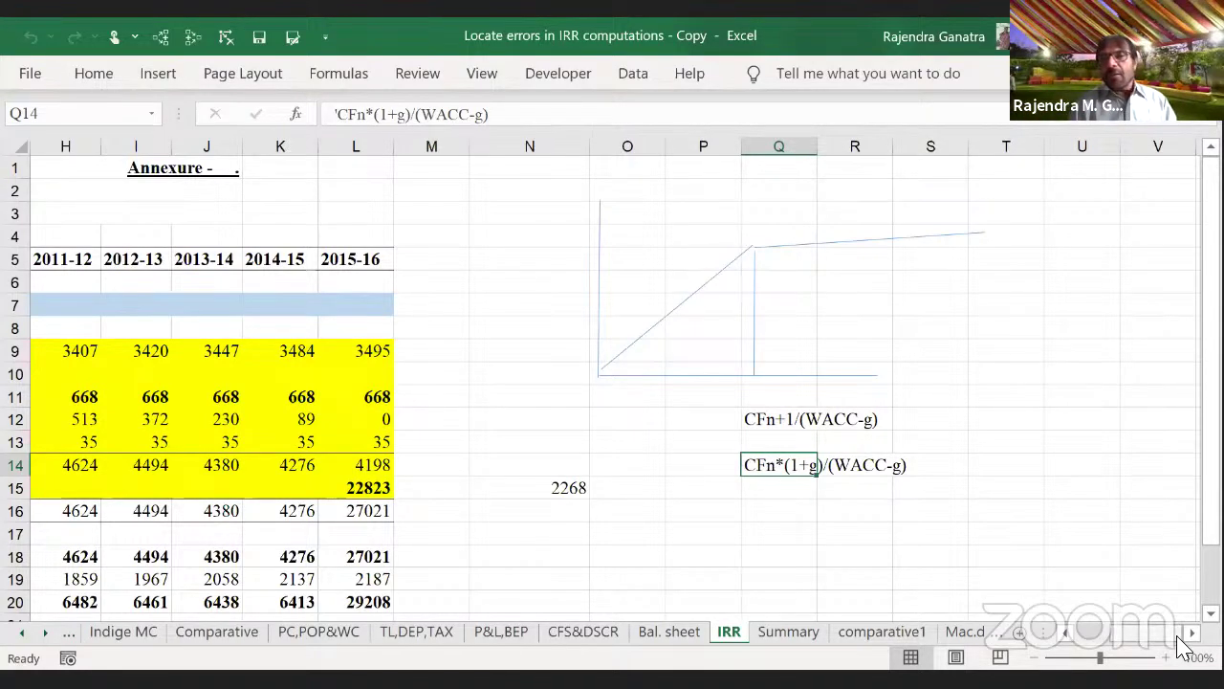
pyautogui.hscroll(-5, 1157, 643)
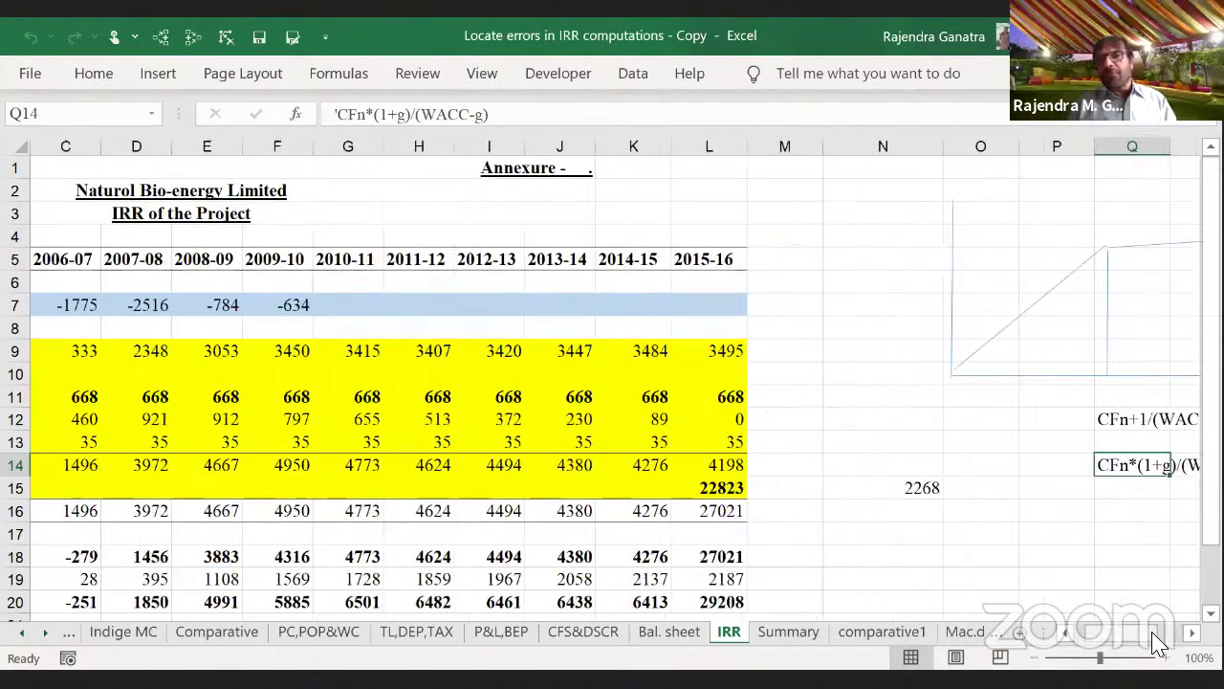
pyautogui.moveTo(1157, 643); pyautogui.dragTo(1157, 642)
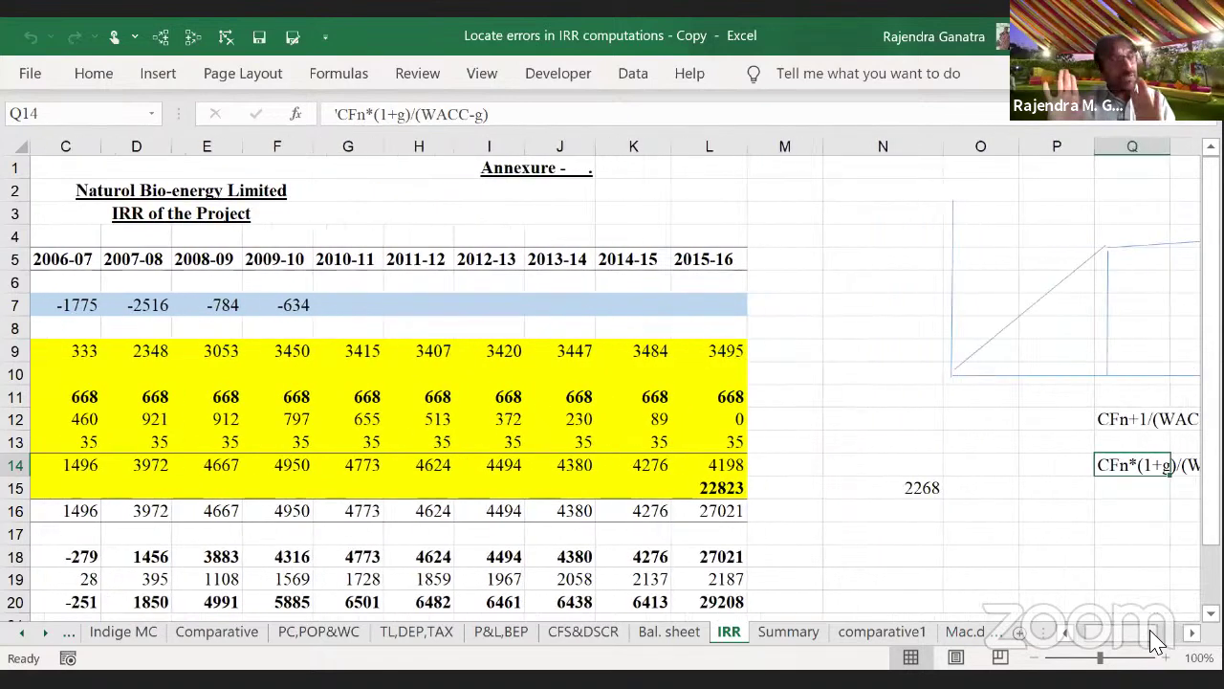
pyautogui.click(712, 489)
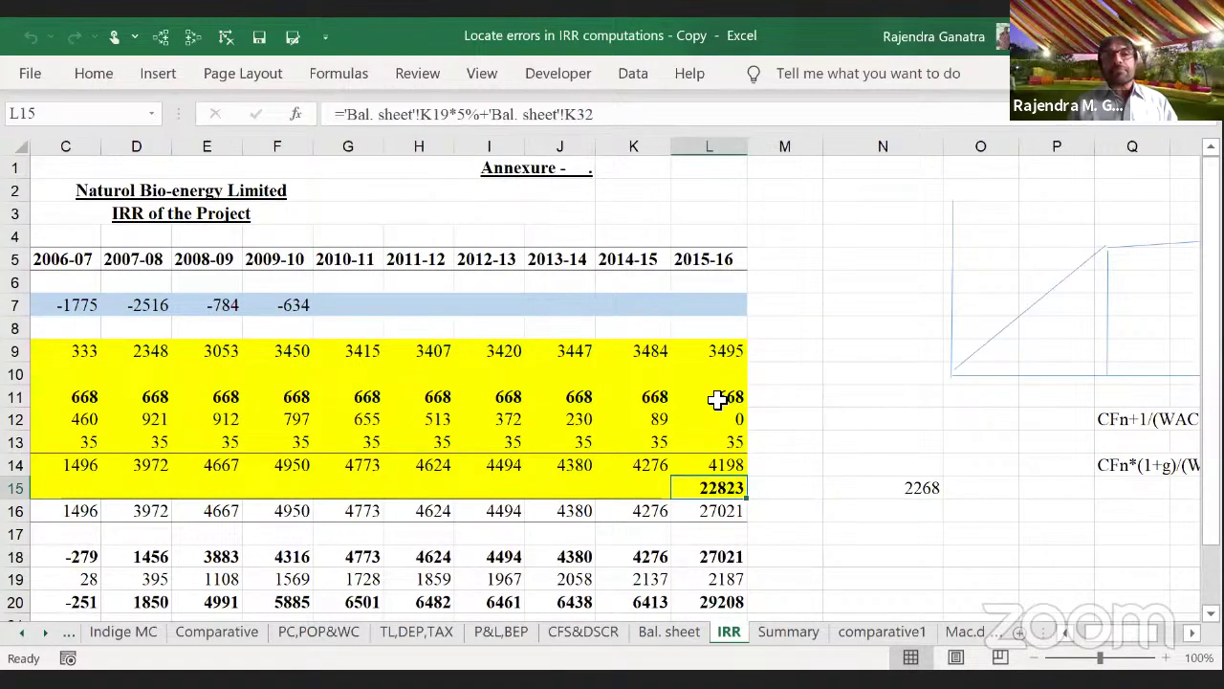
pyautogui.click(703, 489)
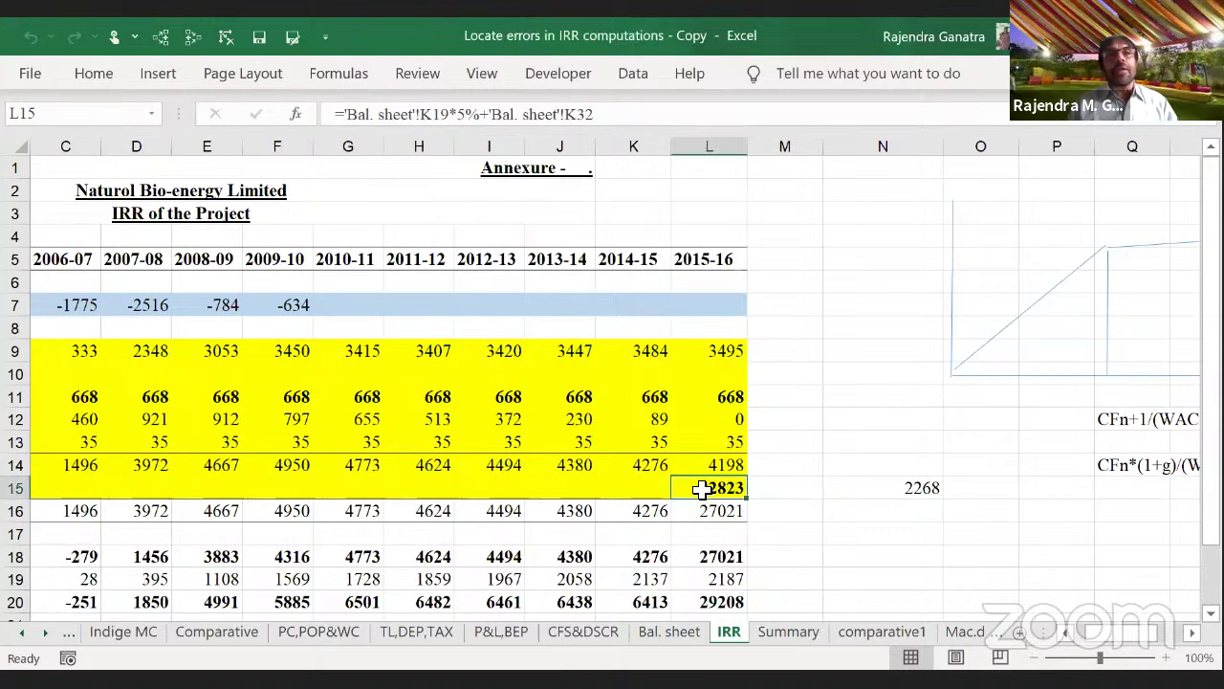
pyautogui.click(347, 115)
pyautogui.hotkey('shift', 'Right')
pyautogui.hotkey('shift', 'Right')
pyautogui.hotkey('shift', 'Right')
pyautogui.hotkey('shift', 'Right')
pyautogui.hotkey('shift', 'Right')
pyautogui.hotkey('shift', 'Right')
pyautogui.hotkey('shift', 'Right')
pyautogui.hotkey('shift', 'Right')
pyautogui.hotkey('shift', 'Right')
pyautogui.hotkey('shift', 'Right')
pyautogui.hotkey('shift', 'Right')
pyautogui.hotkey('shift', 'Right')
pyautogui.hotkey('shift', 'Right')
pyautogui.hotkey('shift', 'Right')
pyautogui.hotkey('shift', 'Right')
pyautogui.hotkey('shift', 'Right')
pyautogui.hotkey('shift', 'Right')
pyautogui.hotkey('shift', 'Right')
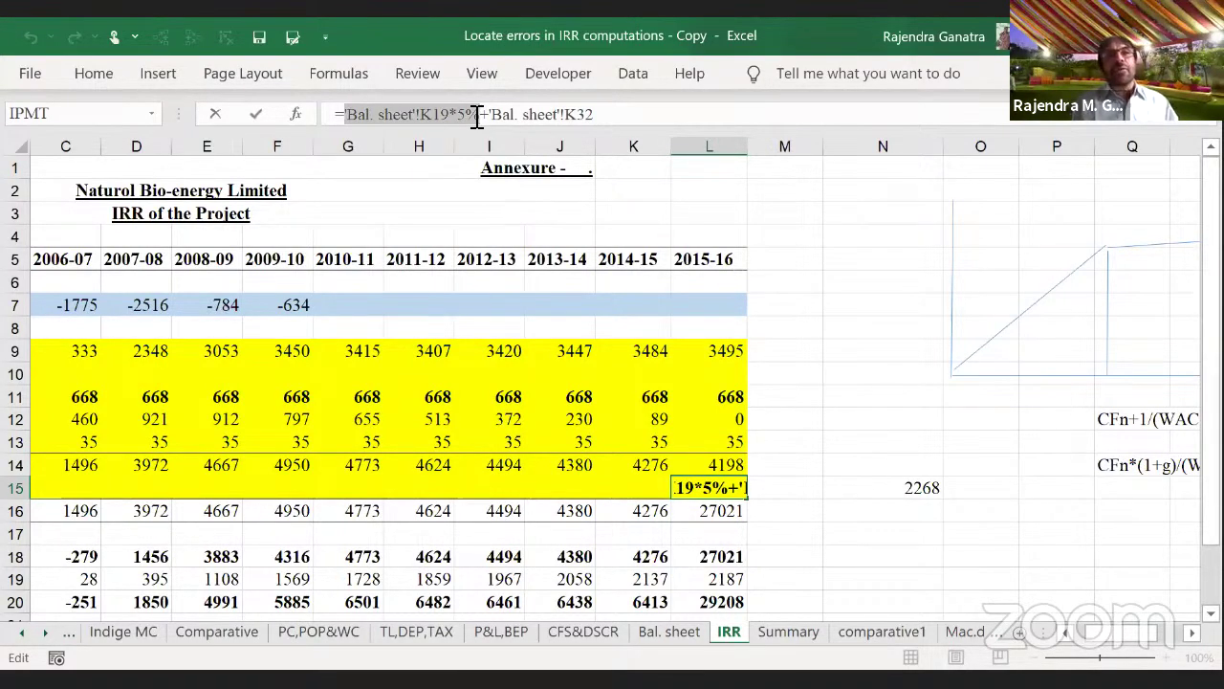
pyautogui.moveTo(476, 113); pyautogui.dragTo(490, 113)
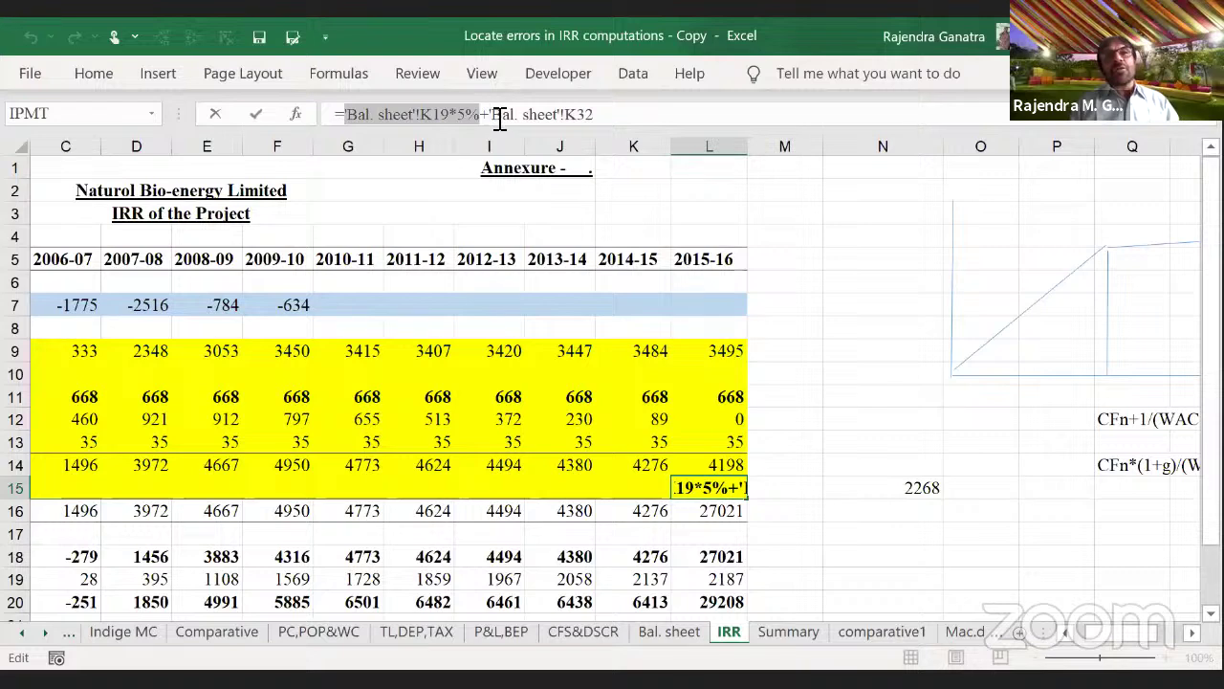
pyautogui.click(491, 114)
pyautogui.hotkey('shift', 'End')
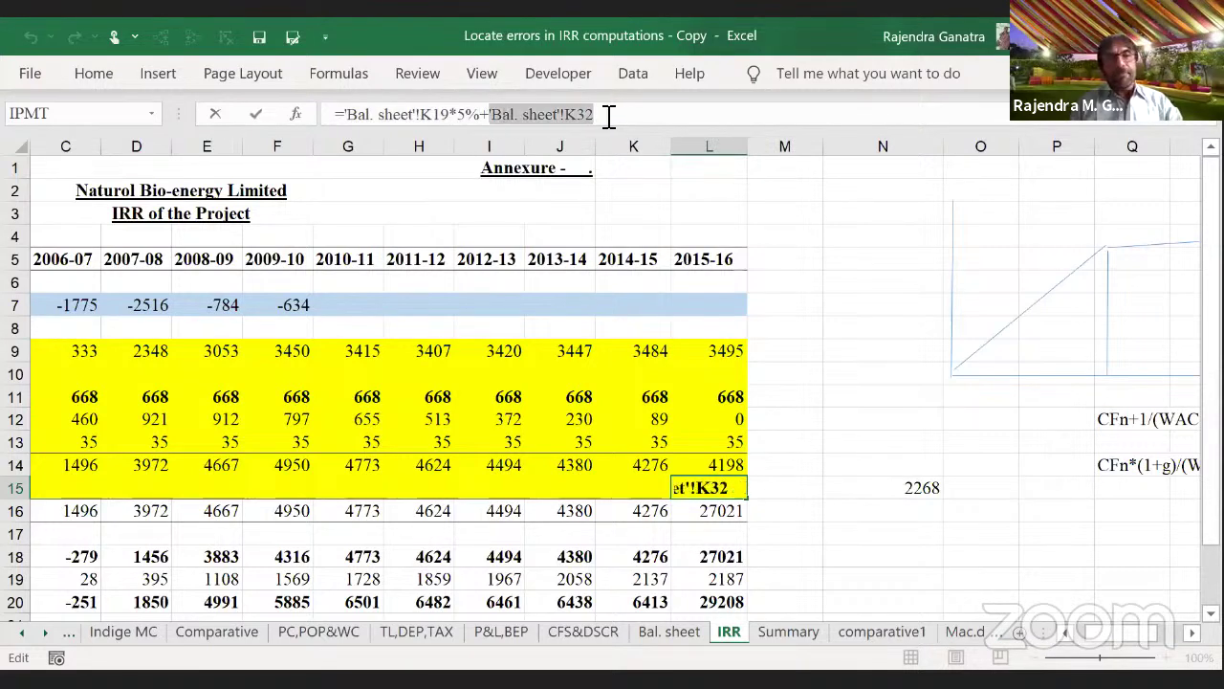
pyautogui.press('Return')
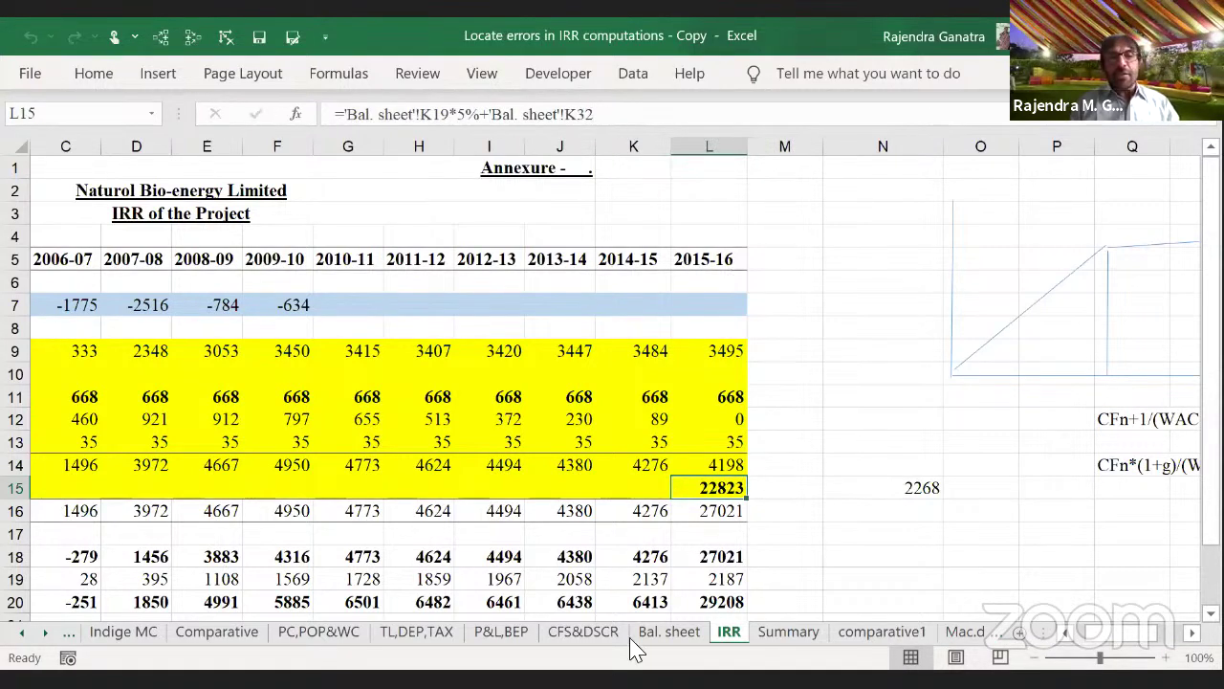
# Step: Fill the last-year TOTAL (II) current assets cell, K32 on the Bal. sheet worksheet, with yellow
pyautogui.click(669, 631)
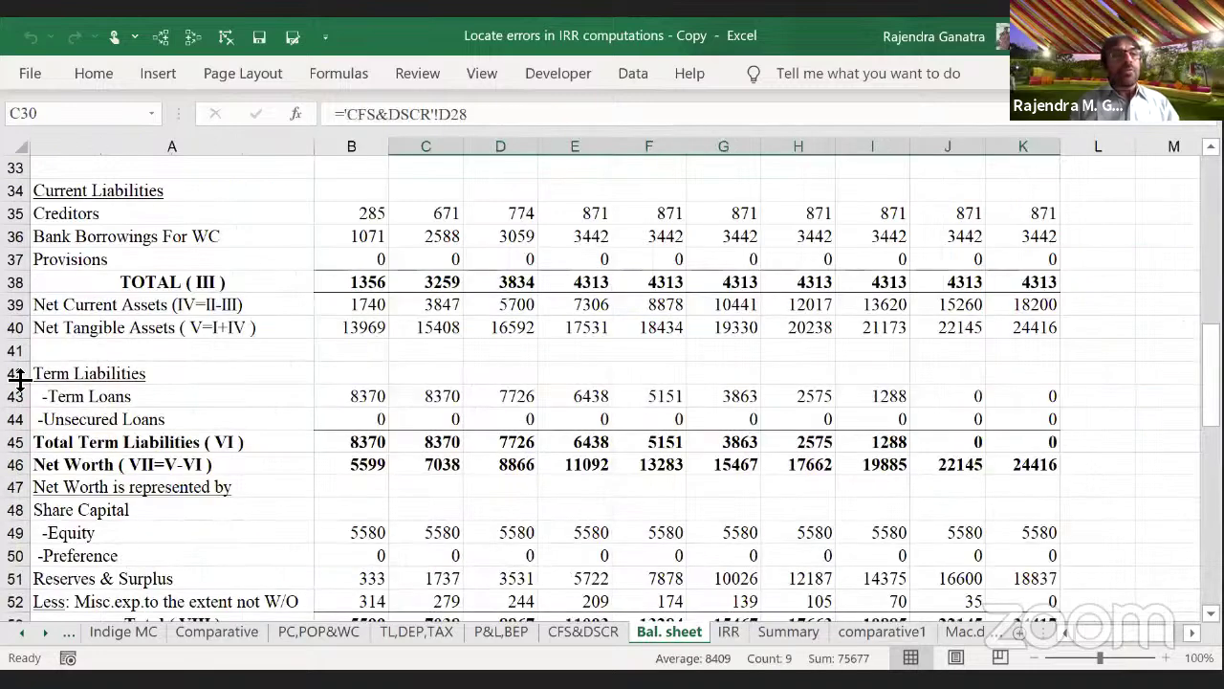
pyautogui.scroll(2, 29, 224)
pyautogui.click(17, 213)
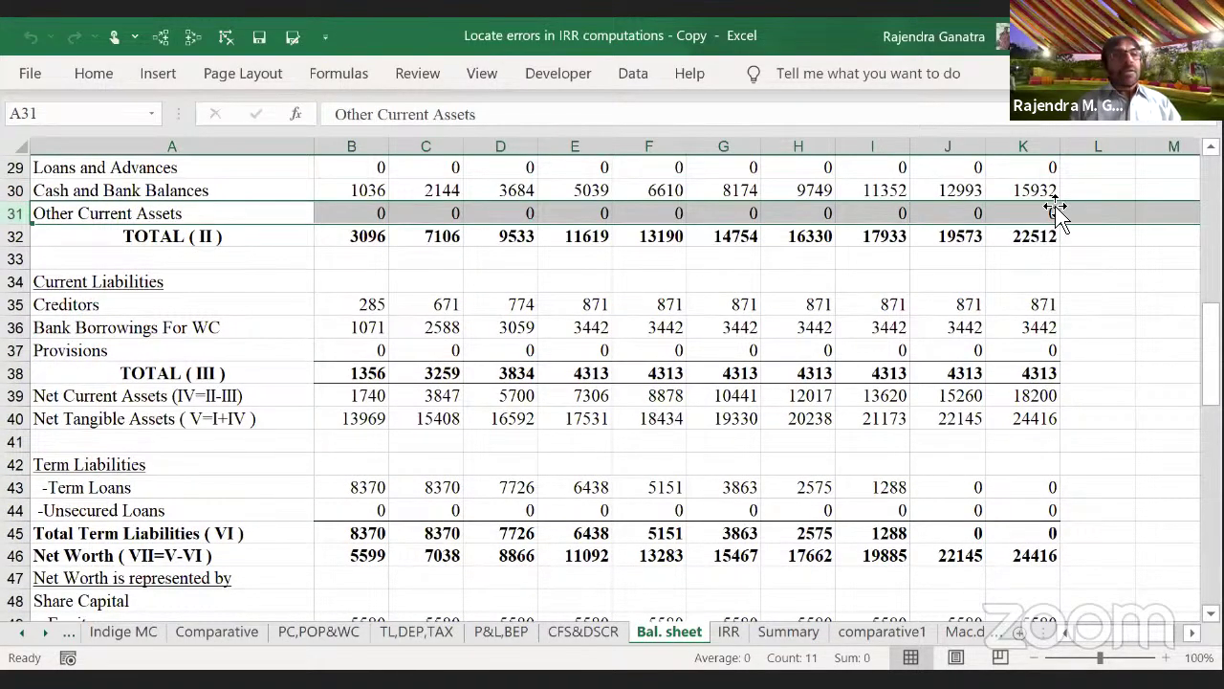
pyautogui.click(1045, 235)
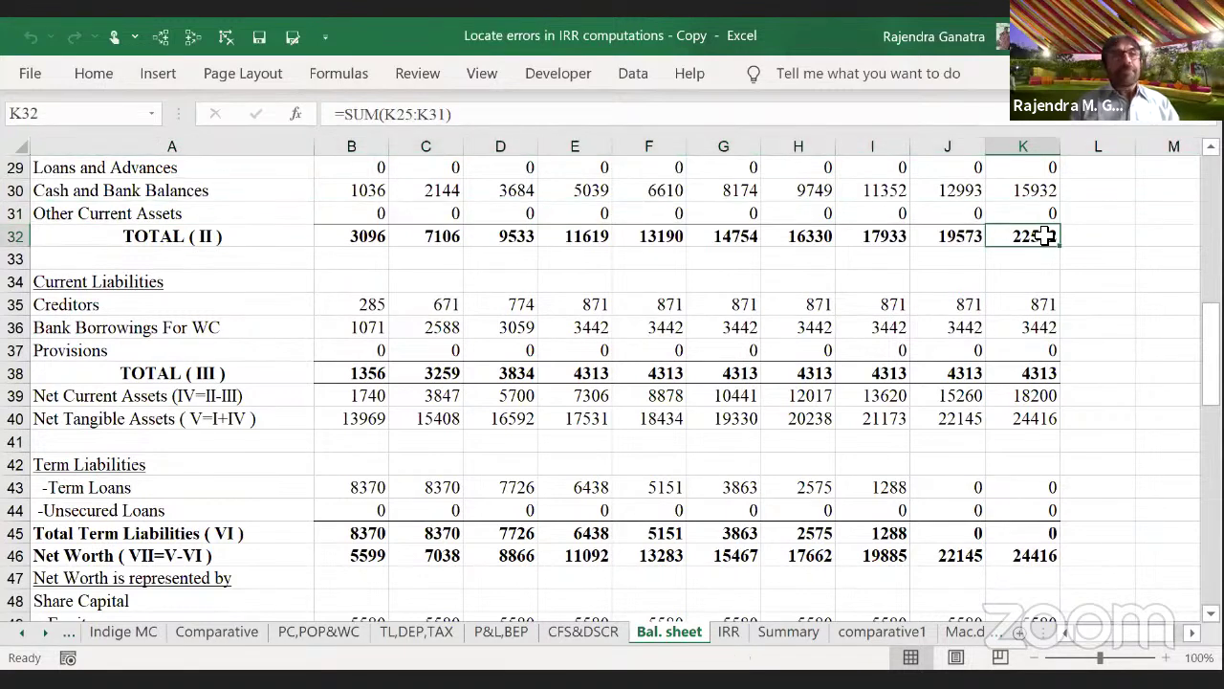
pyautogui.click(98, 75)
pyautogui.click(281, 155)
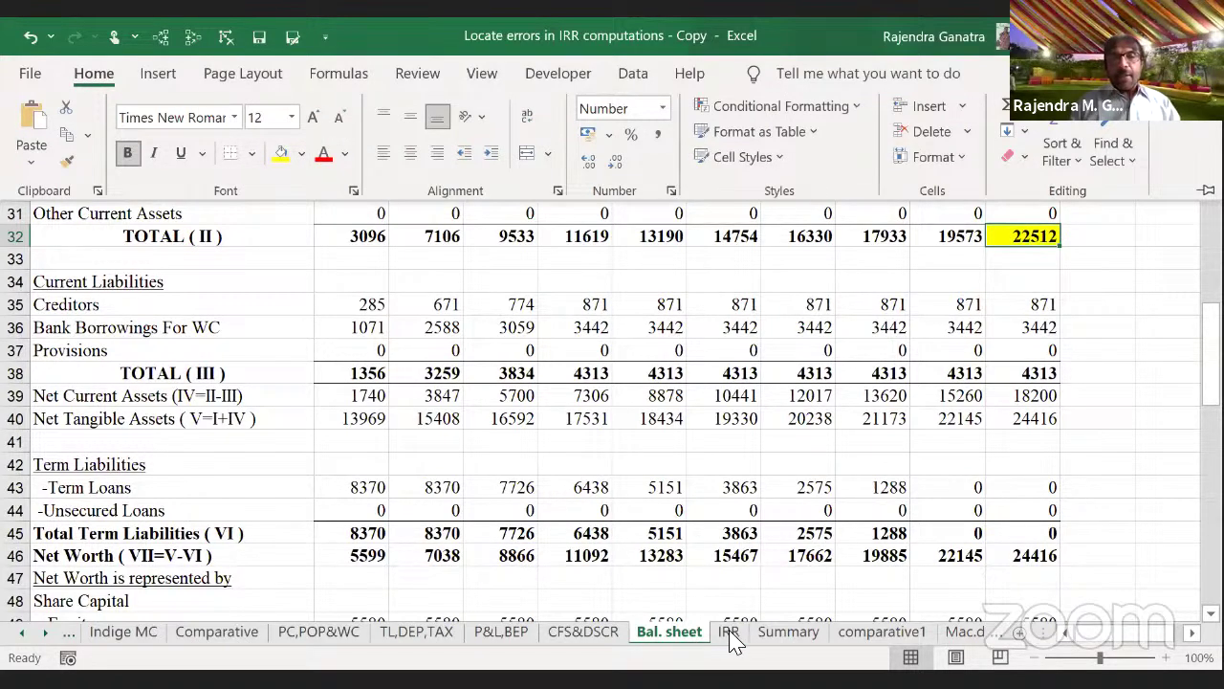
pyautogui.press('Escape')
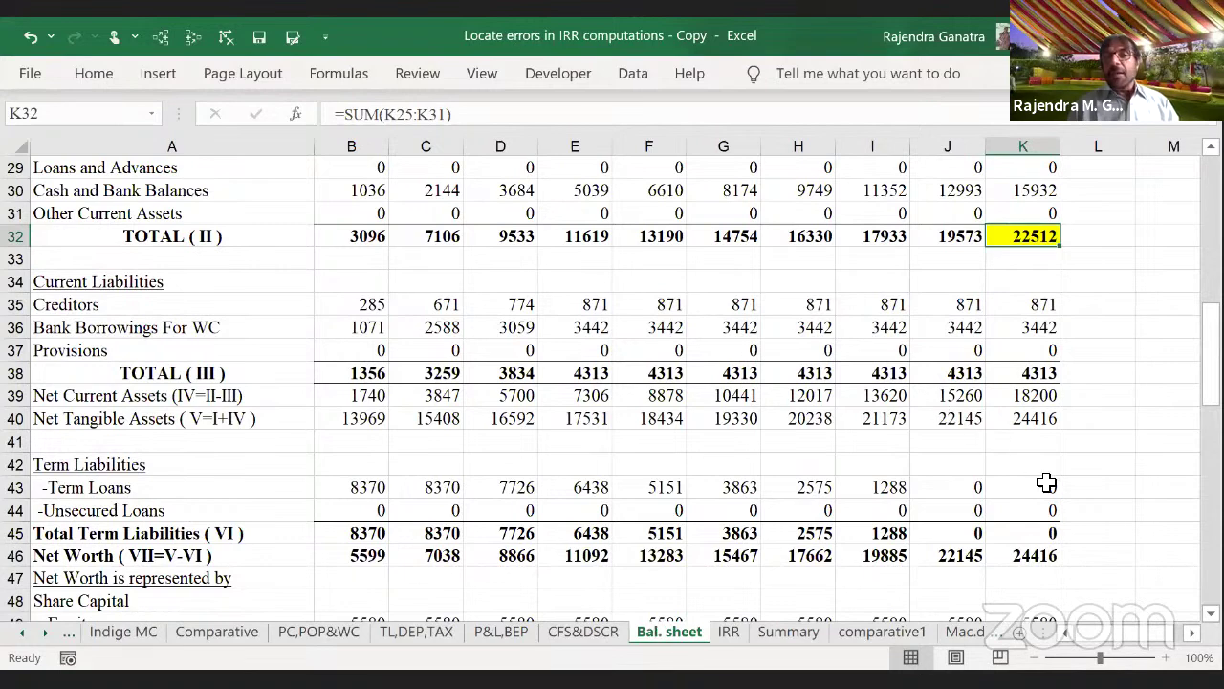
# Step: Enter the formula =K32-K38-K30 in cell L48 of Bal. sheet to net current liabilities and cash from current assets
pyautogui.click(1095, 598)
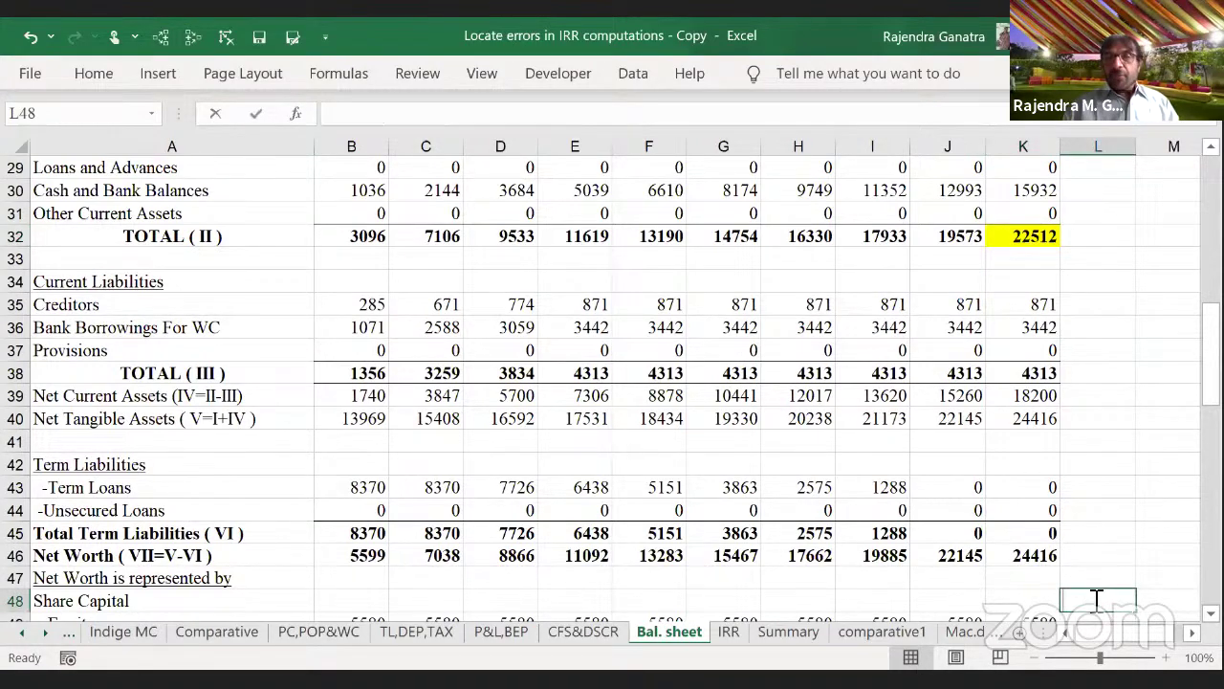
pyautogui.write('=')
pyautogui.click(1009, 239)
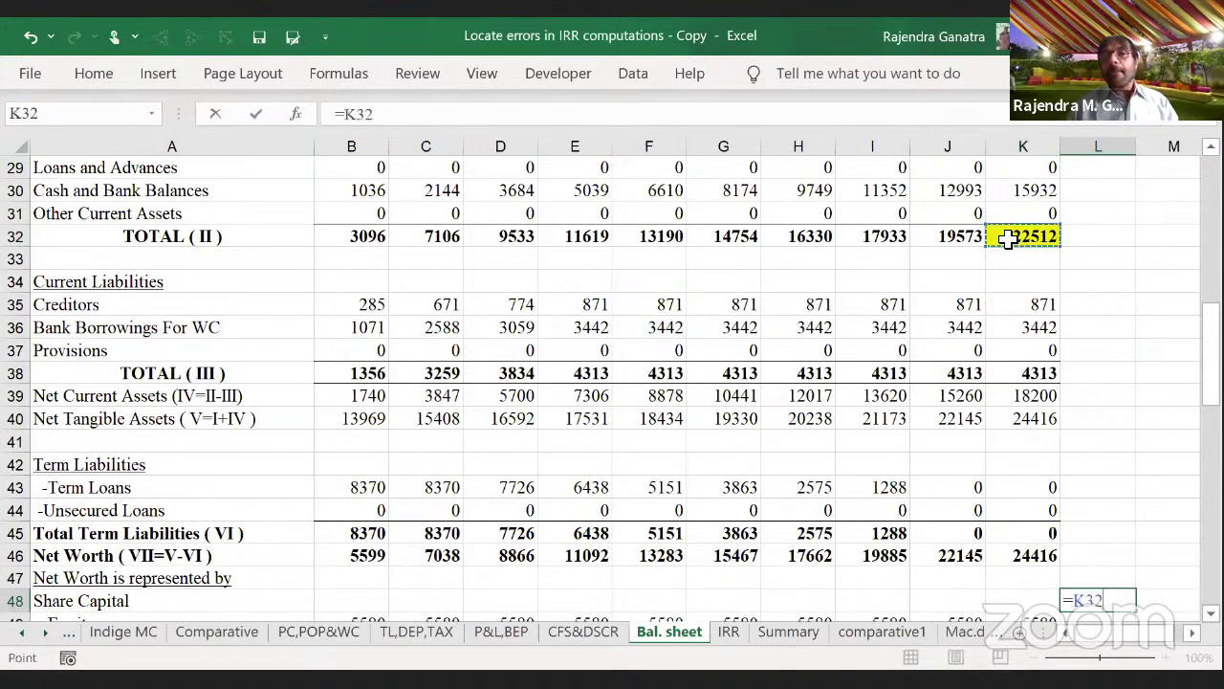
pyautogui.write('-')
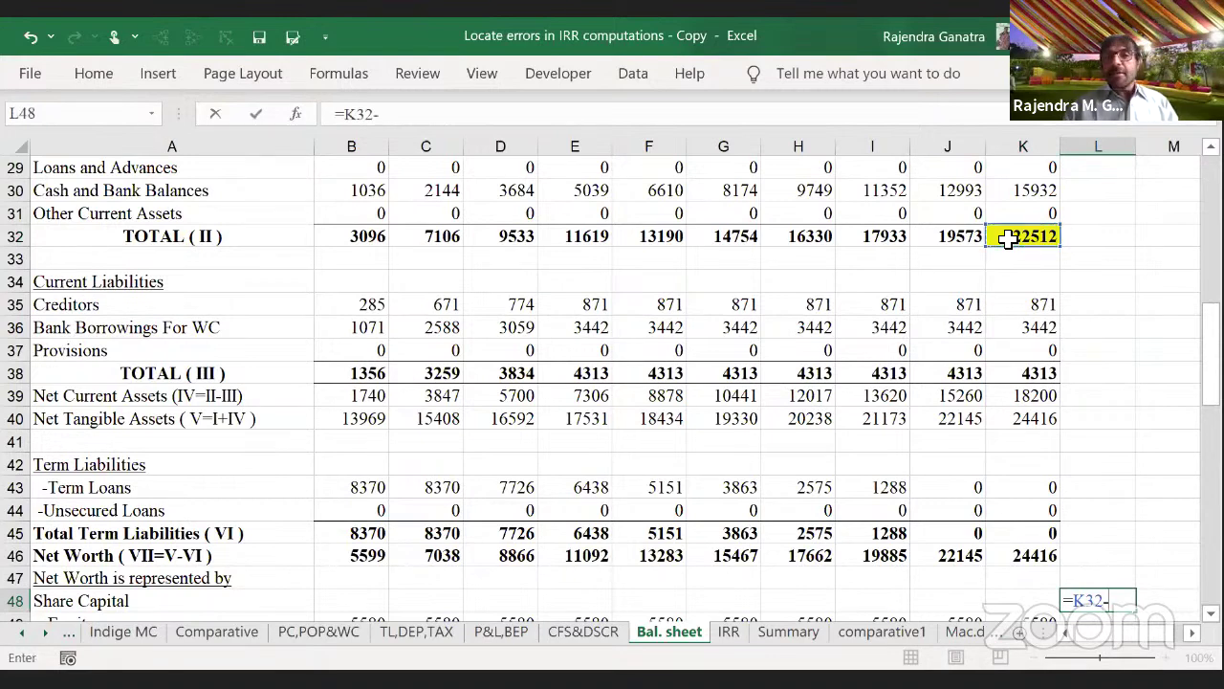
pyautogui.click(1004, 373)
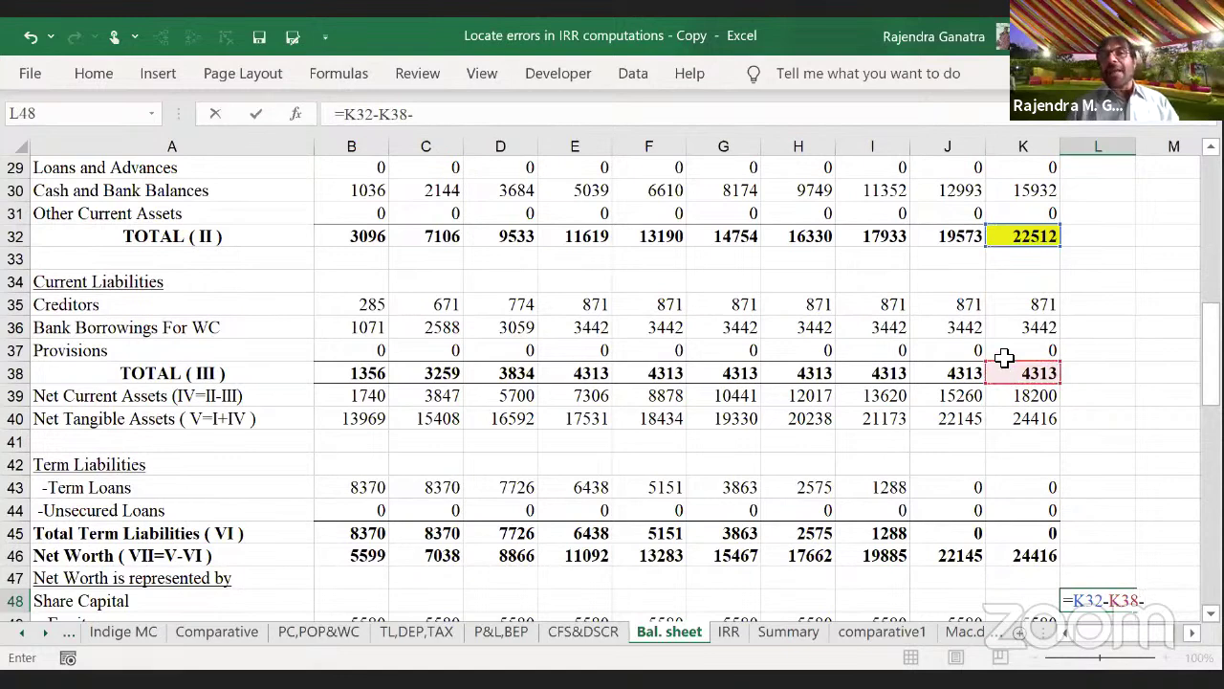
pyautogui.click(1001, 197)
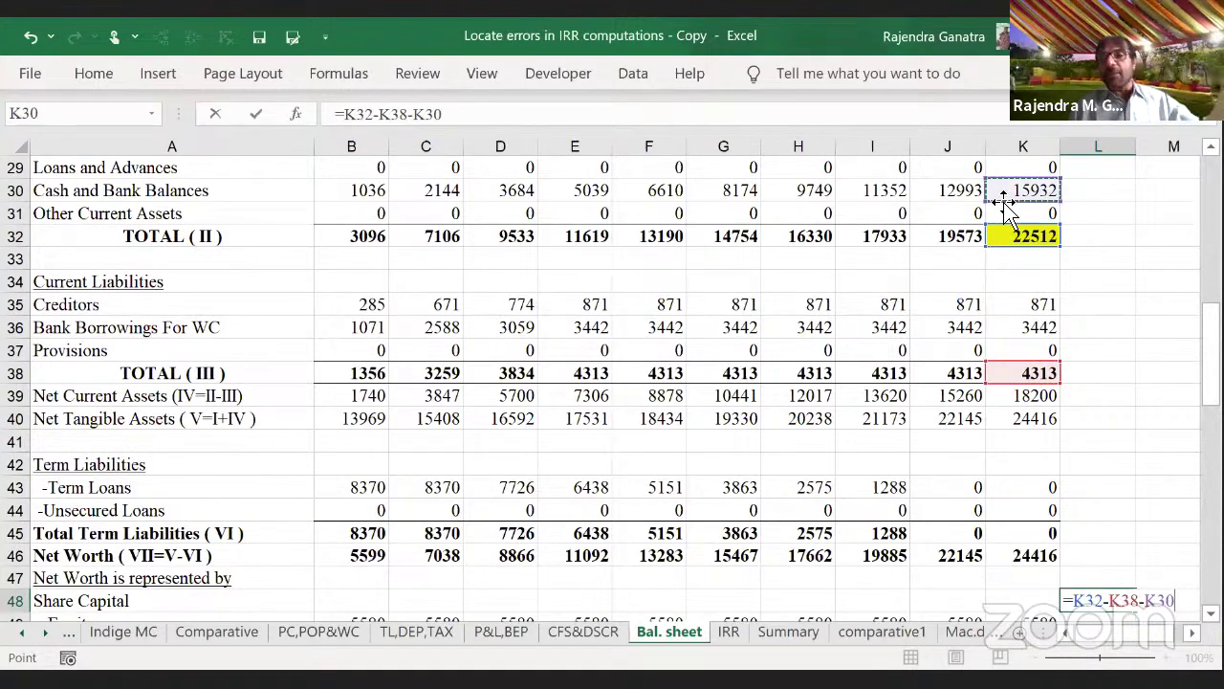
pyautogui.press('Return')
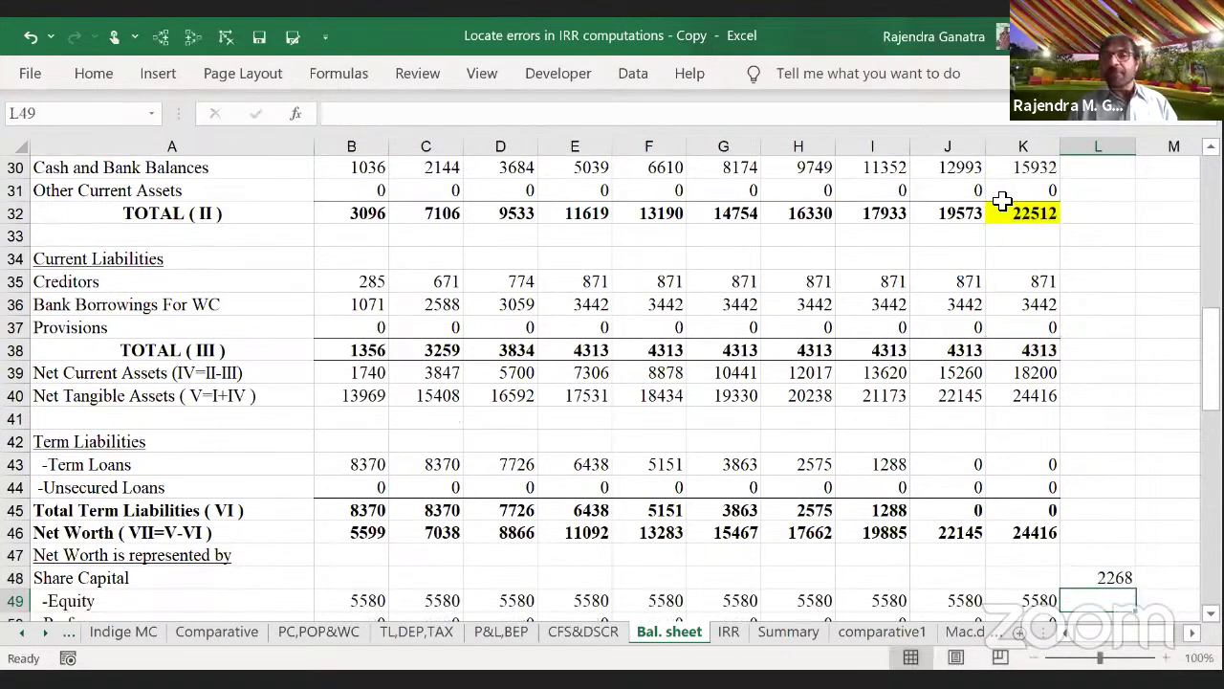
pyautogui.click(1096, 580)
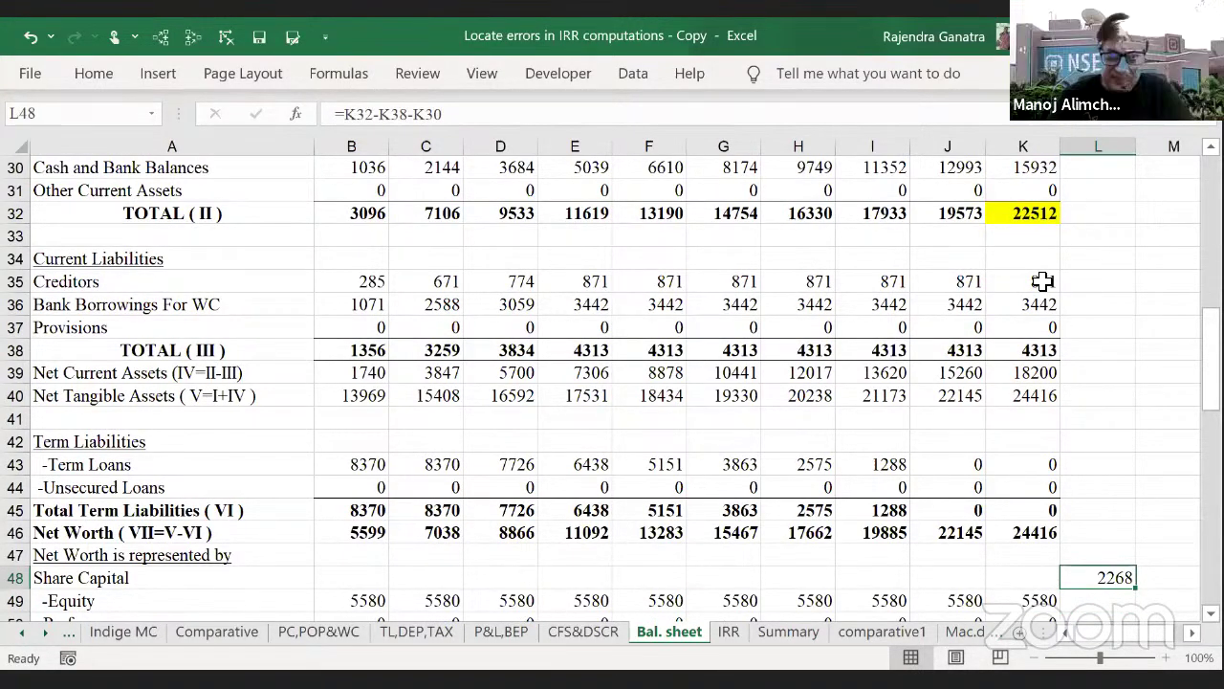
# Step: Replace the 2015-16 residual value of assets in L15 of the IRR worksheet with 2268
pyautogui.click(729, 631)
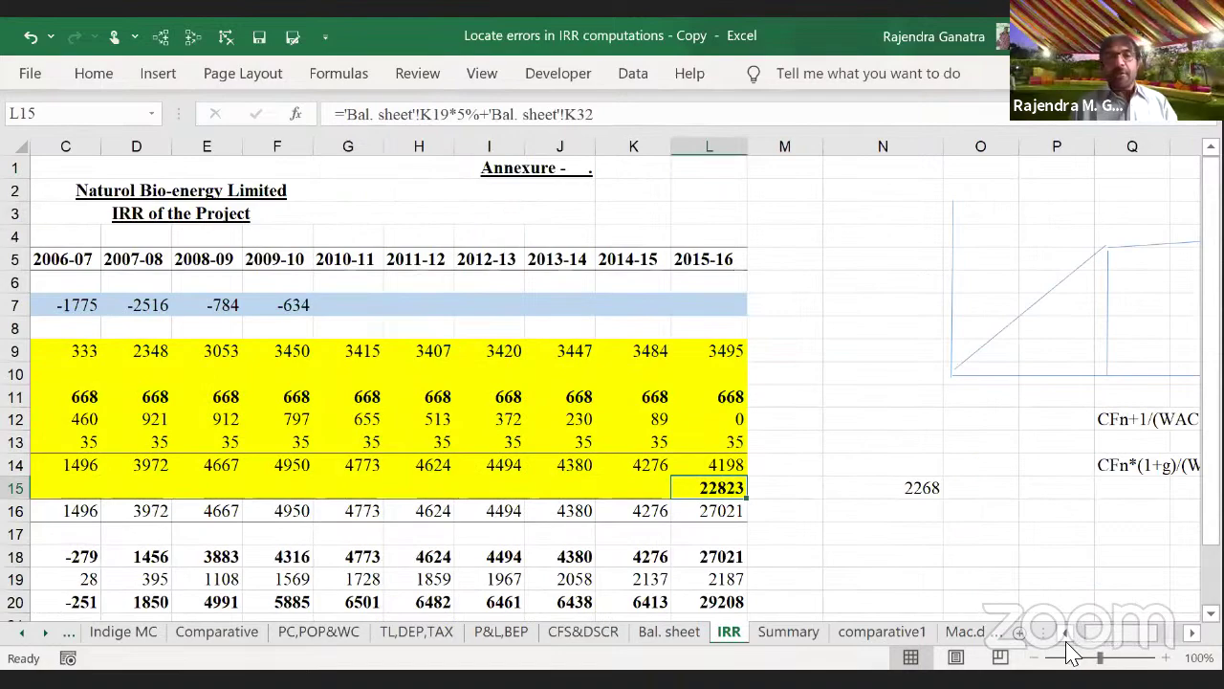
pyautogui.hscroll(-2, 1071, 654)
pyautogui.scroll(-3, 1071, 653)
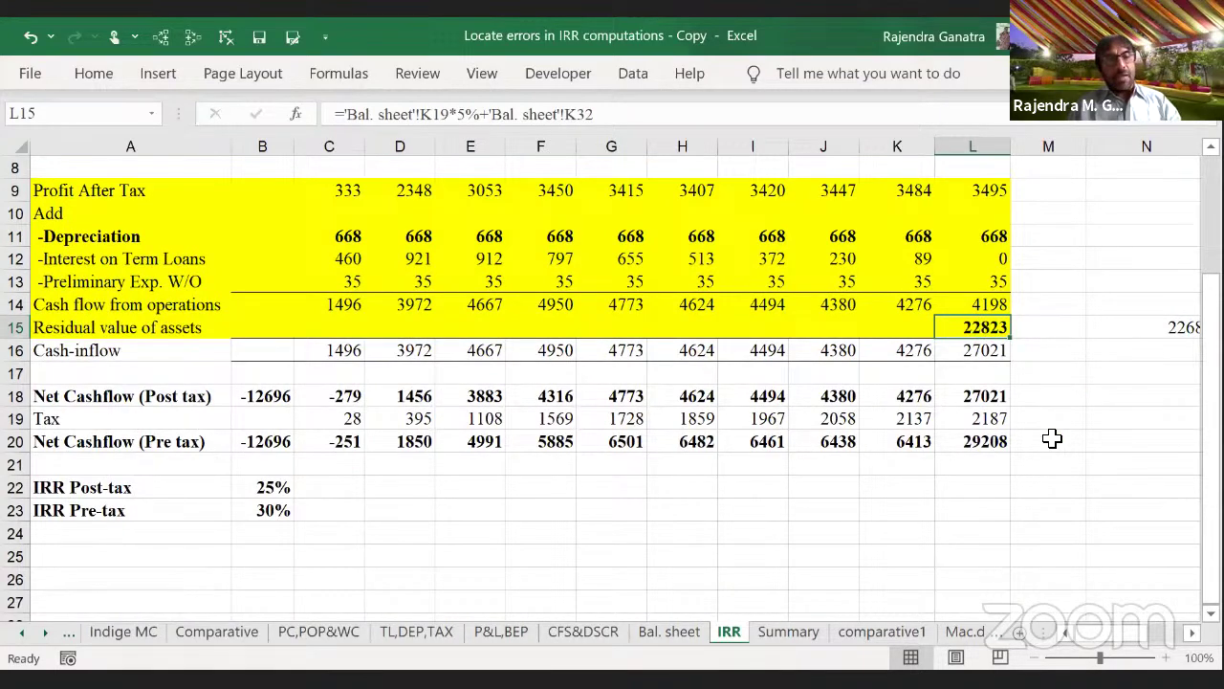
pyautogui.write('2268')
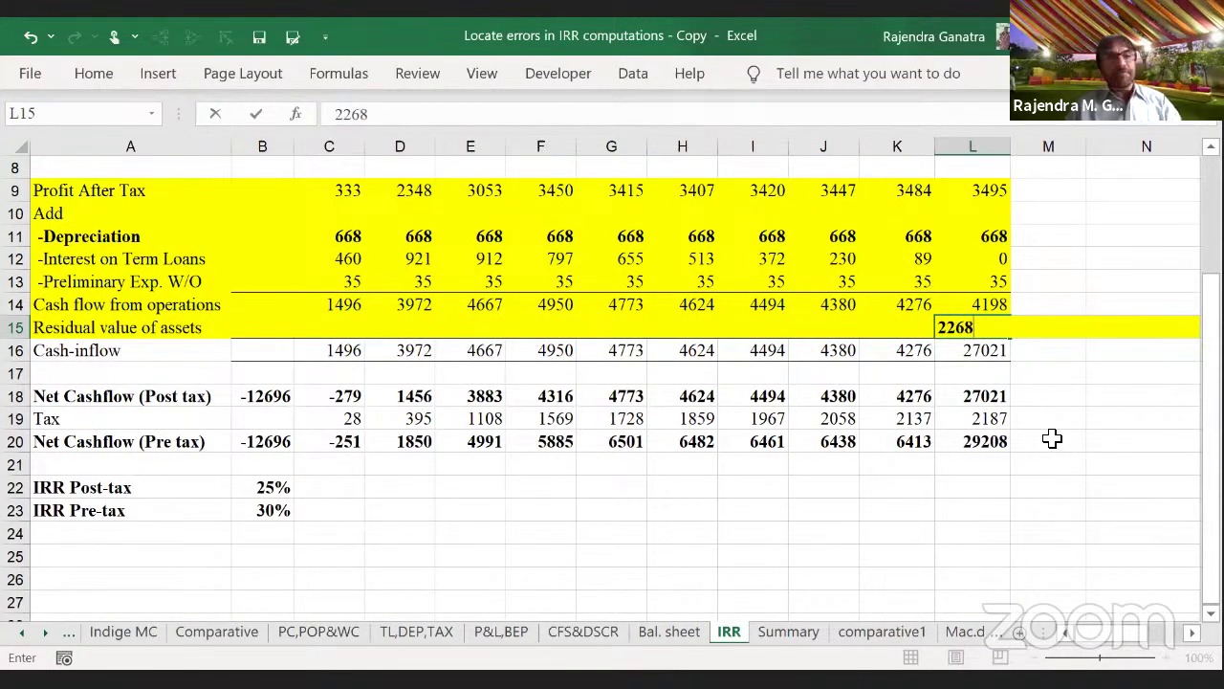
pyautogui.press('Return')
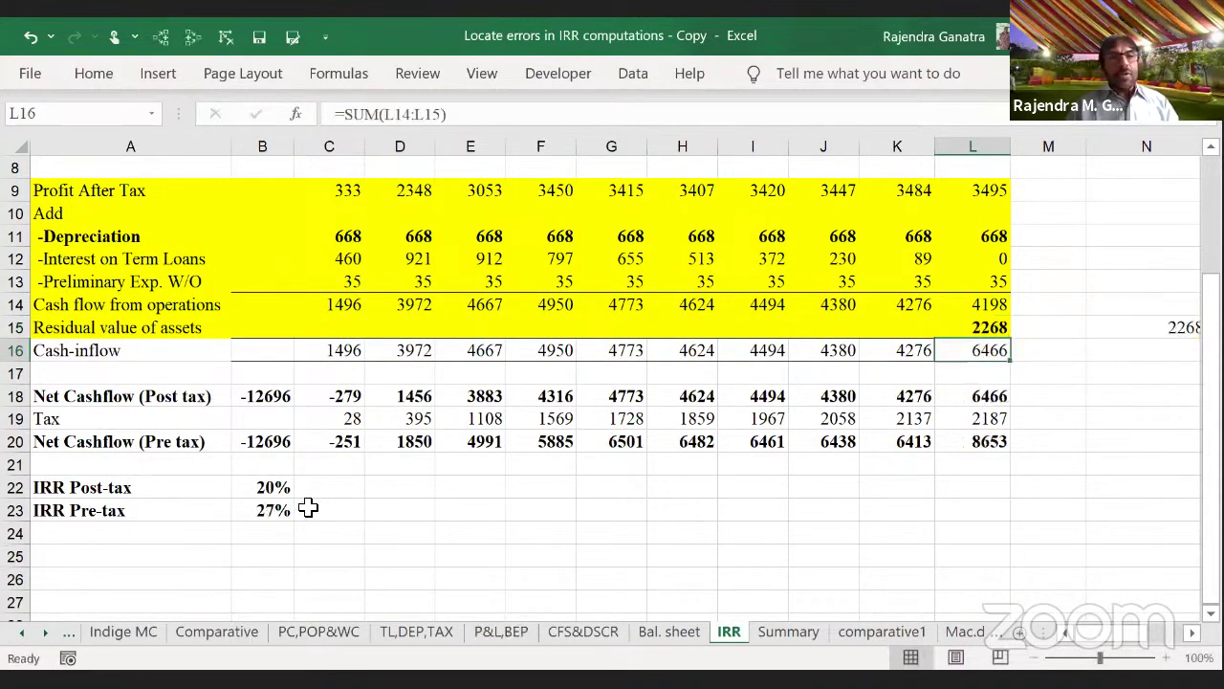
# Step: Check the recalculated IRR Post-tax and IRR Pre-tax results beneath the net cash flow rows
pyautogui.click(278, 486)
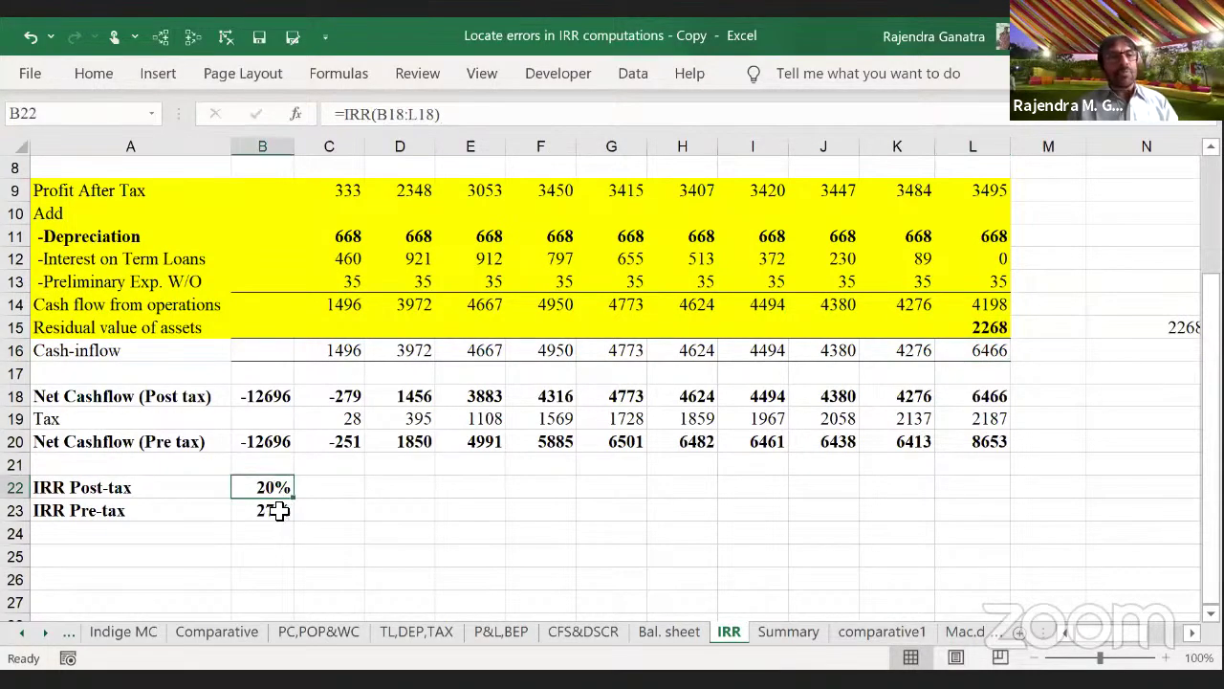
pyautogui.click(15, 510)
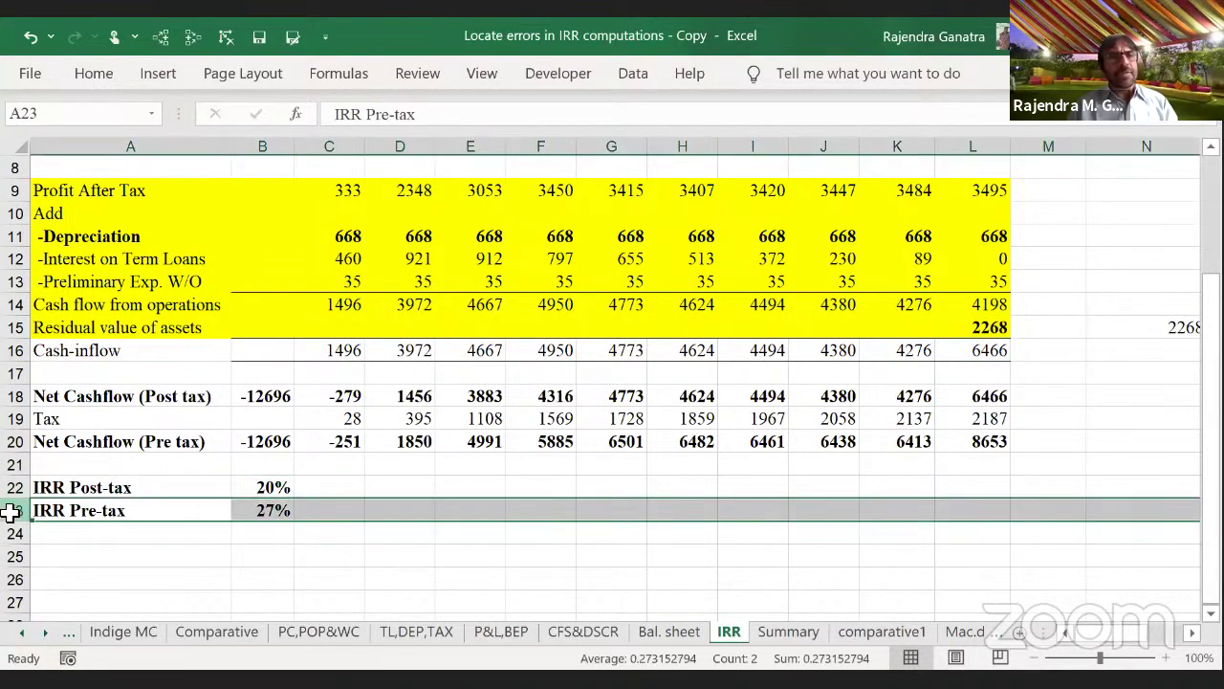
pyautogui.click(247, 488)
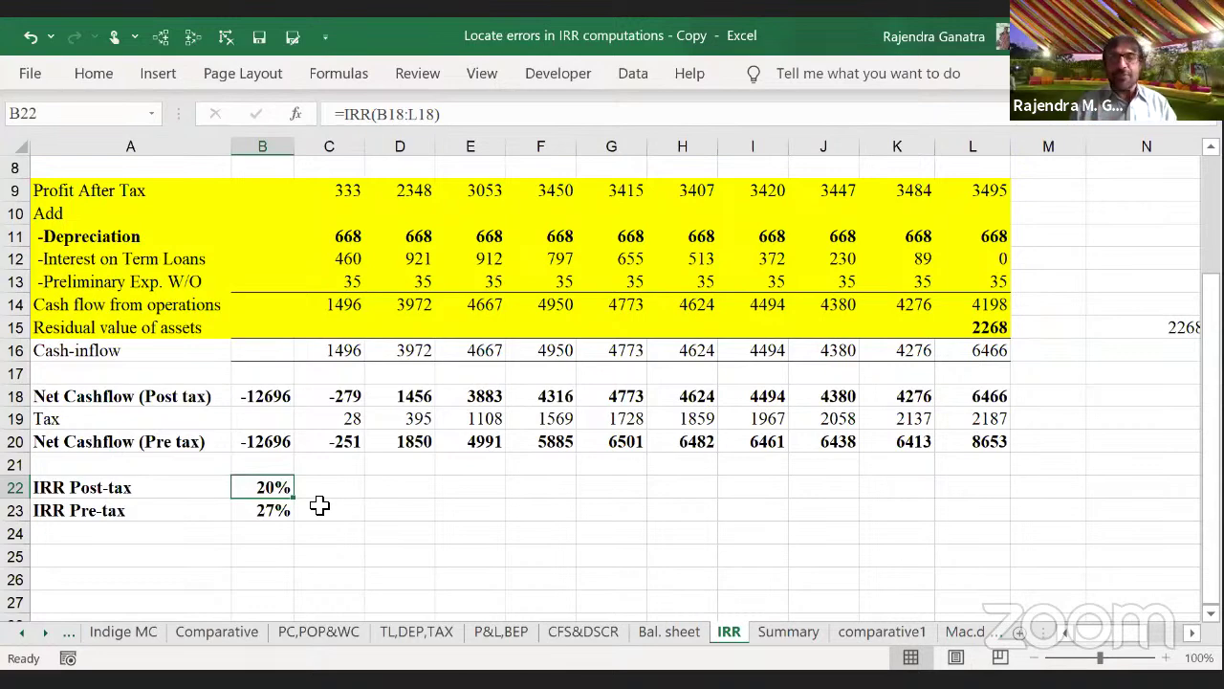
# Step: Look through the lower Bal. sheet ratios and projected balance sheet, and locate Capital employed above RoCE on the P&L,BEP worksheet
pyautogui.click(645, 636)
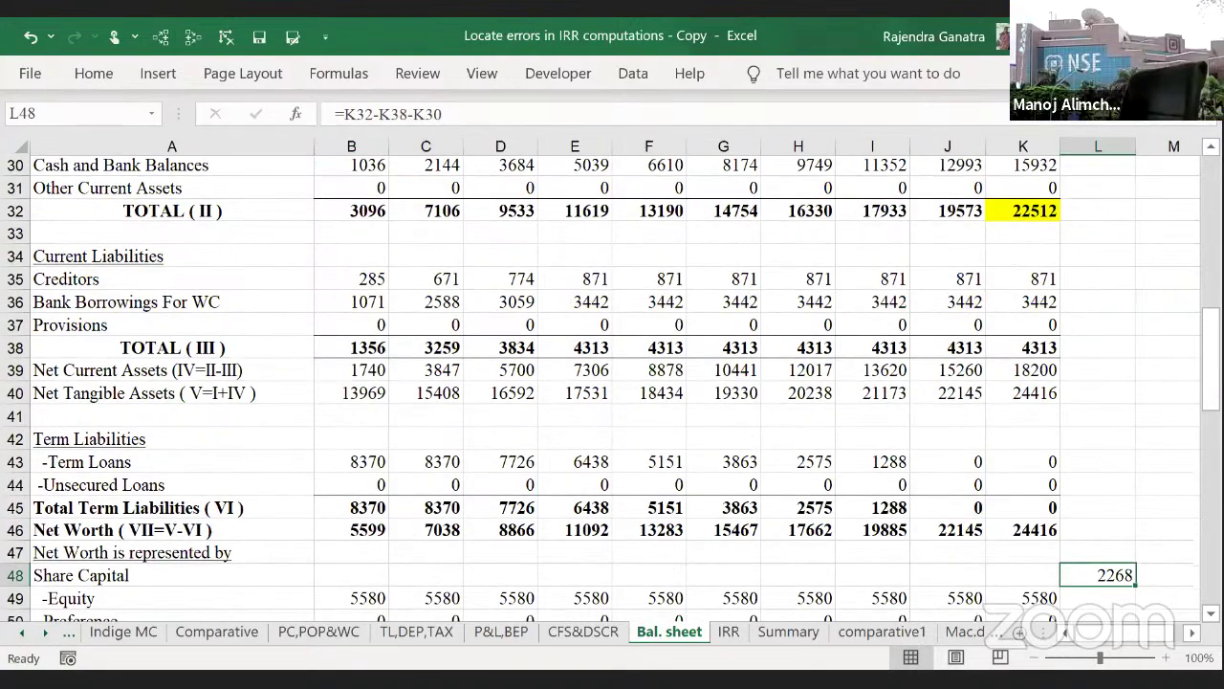
pyautogui.scroll(-4, 1142, 423)
pyautogui.scroll(-4, 1142, 422)
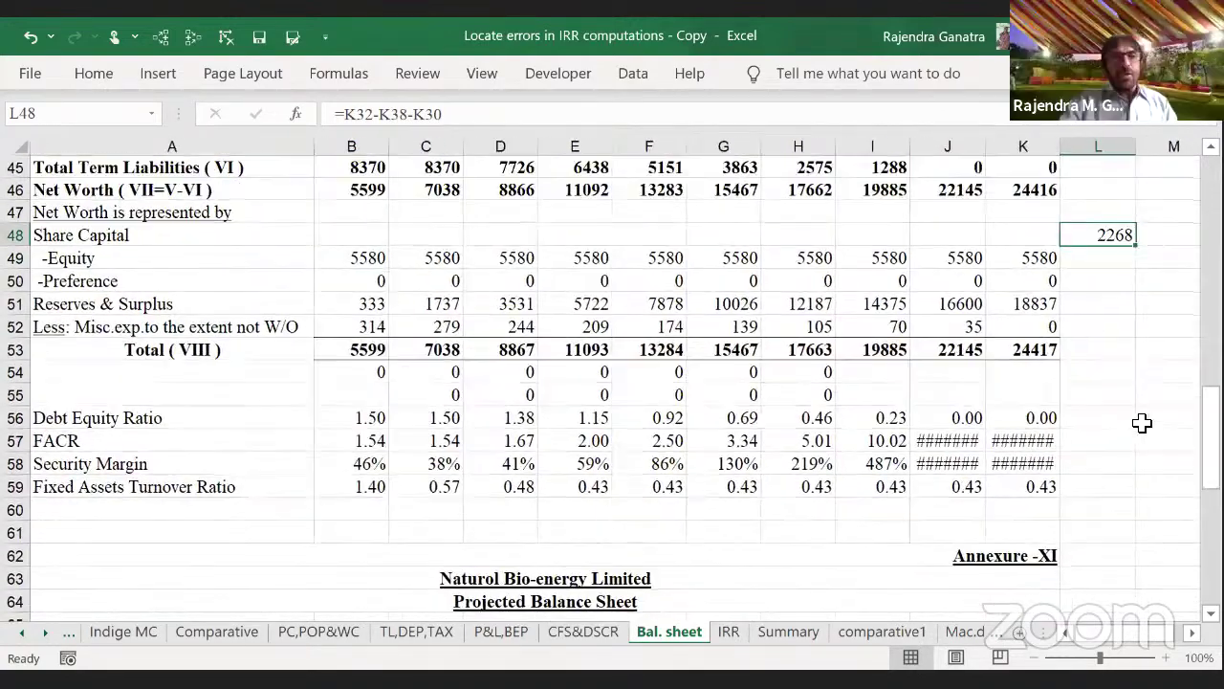
pyautogui.scroll(-9, 1142, 422)
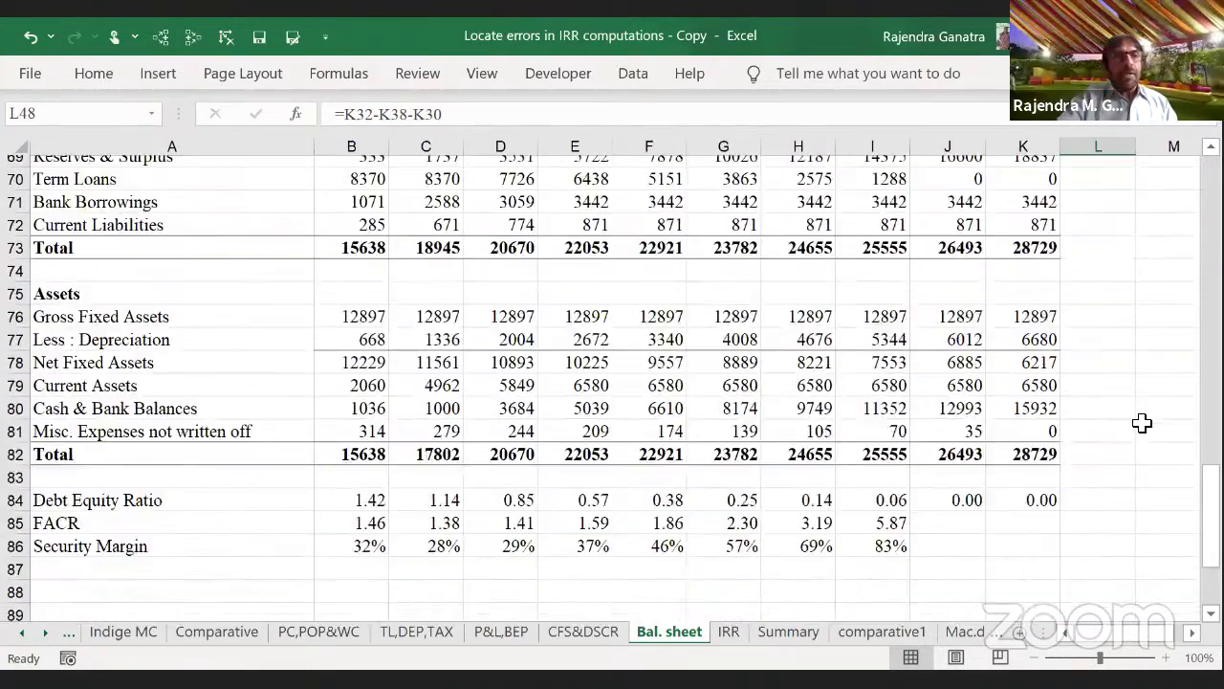
pyautogui.click(496, 639)
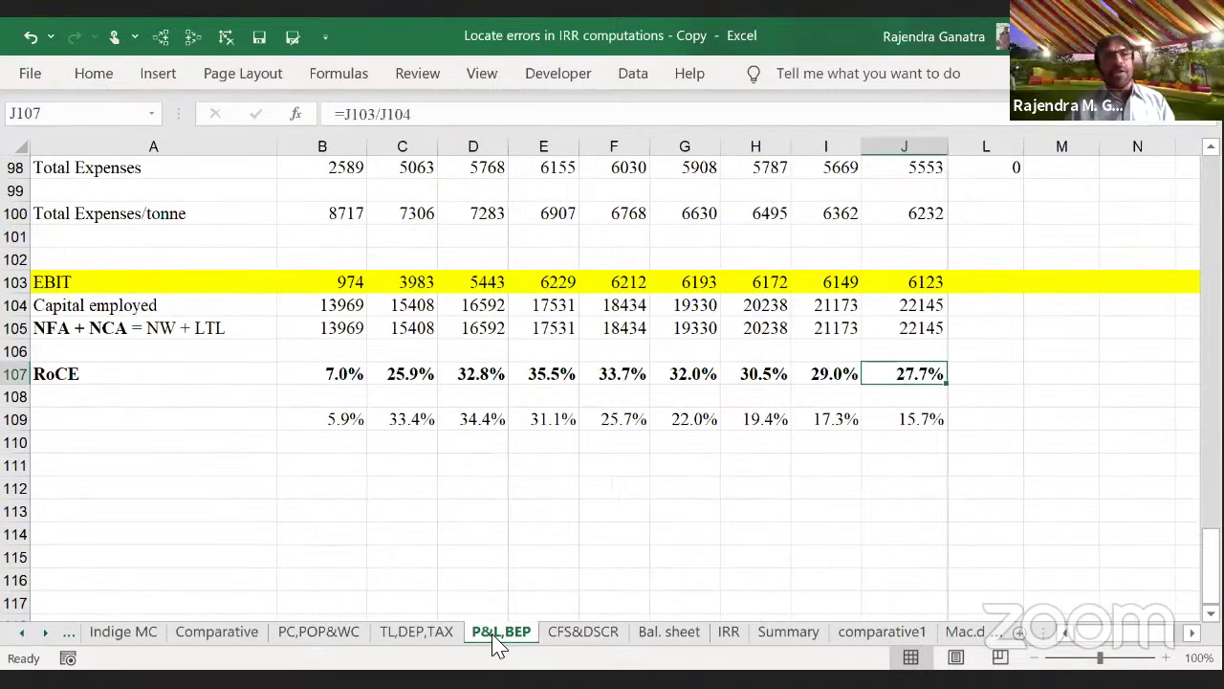
pyautogui.scroll(1, 495, 645)
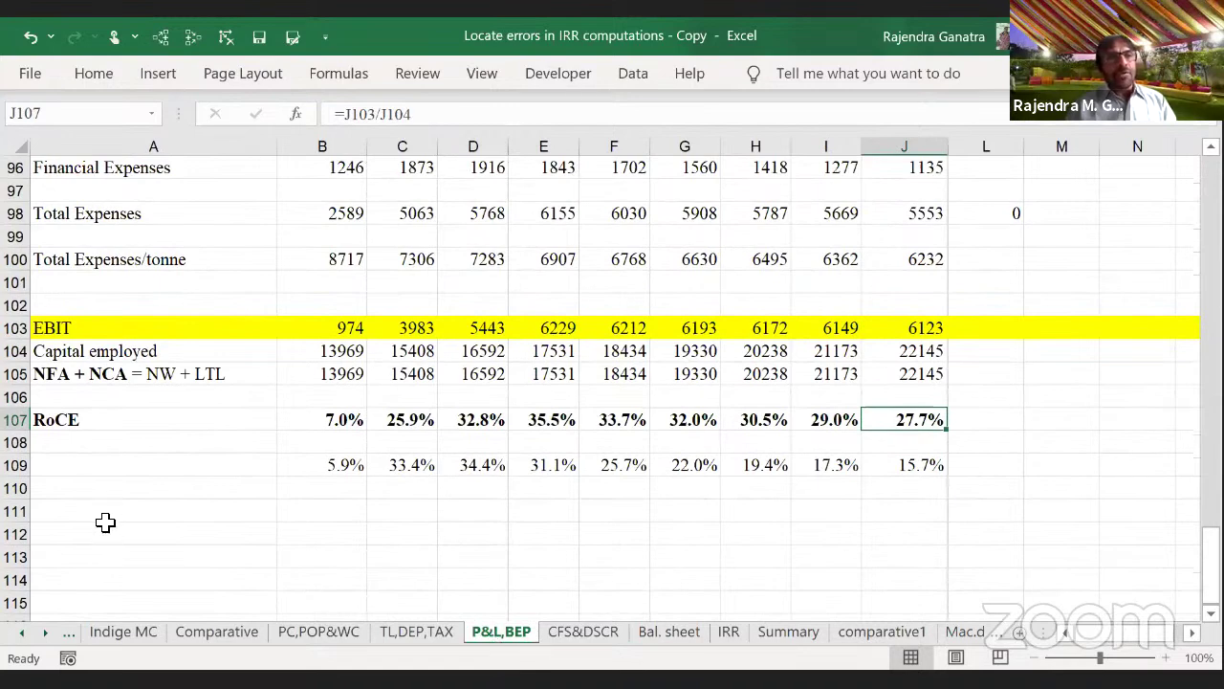
pyautogui.click(82, 351)
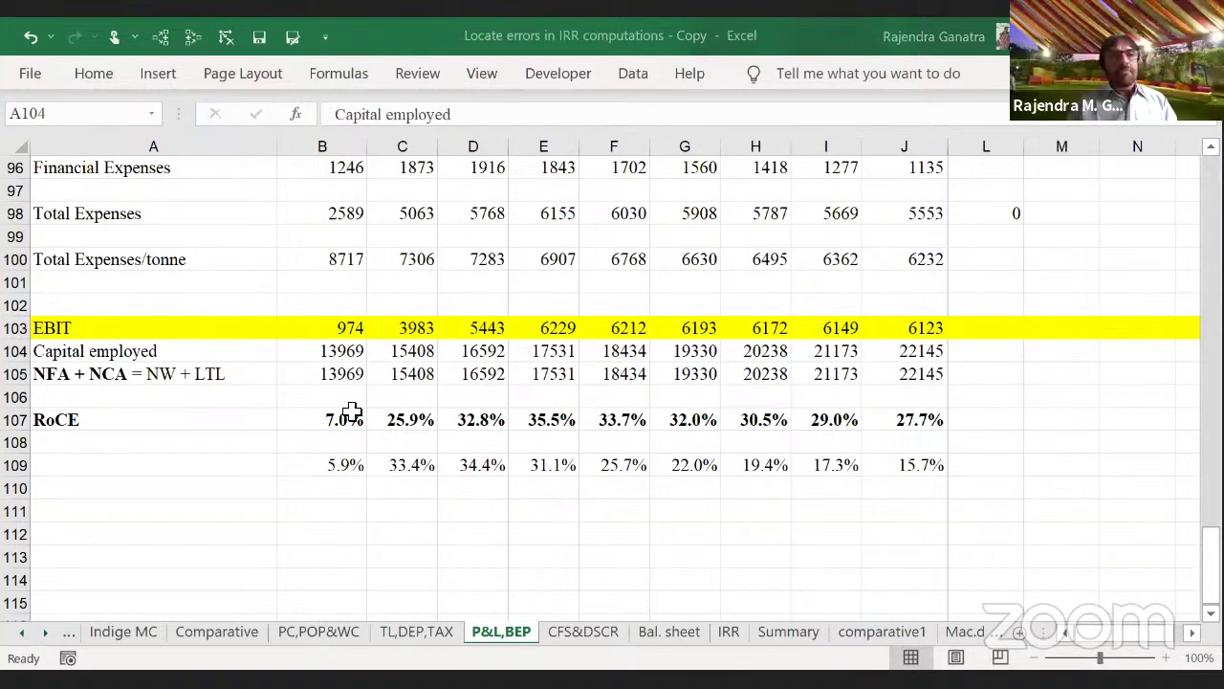
# Step: Examine the RoCE formulas and percentages in row 107 across columns B to J
pyautogui.click(323, 420)
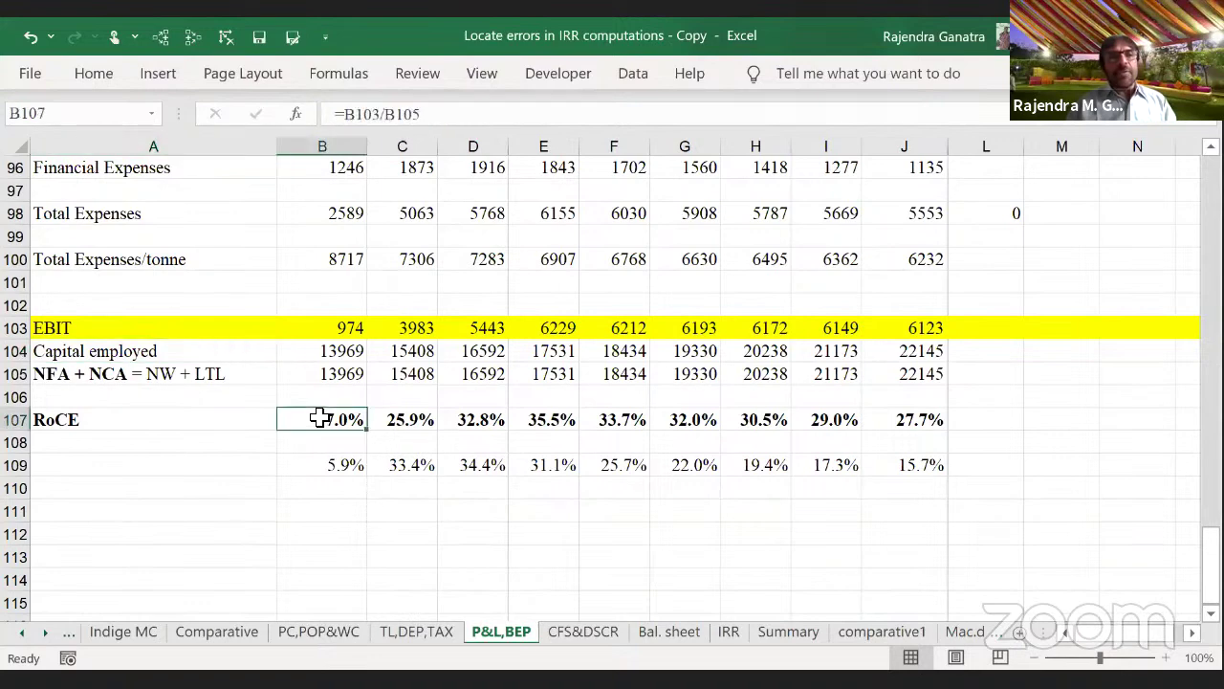
pyautogui.click(395, 422)
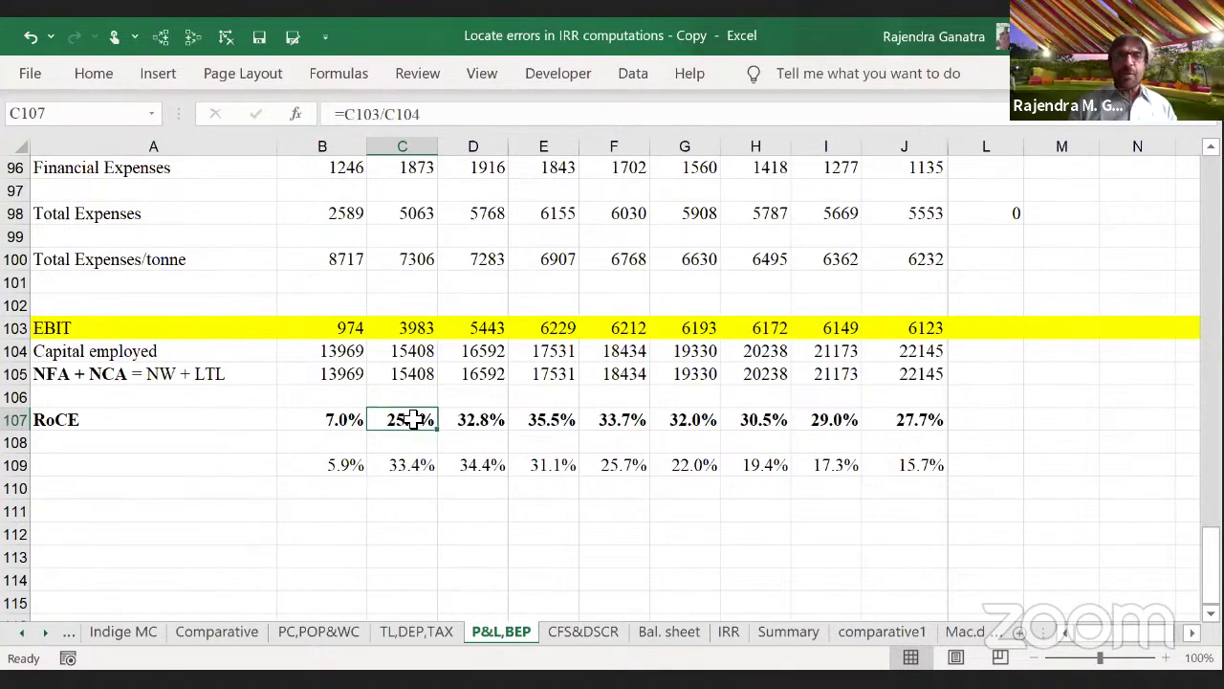
pyautogui.moveTo(411, 424); pyautogui.dragTo(922, 421)
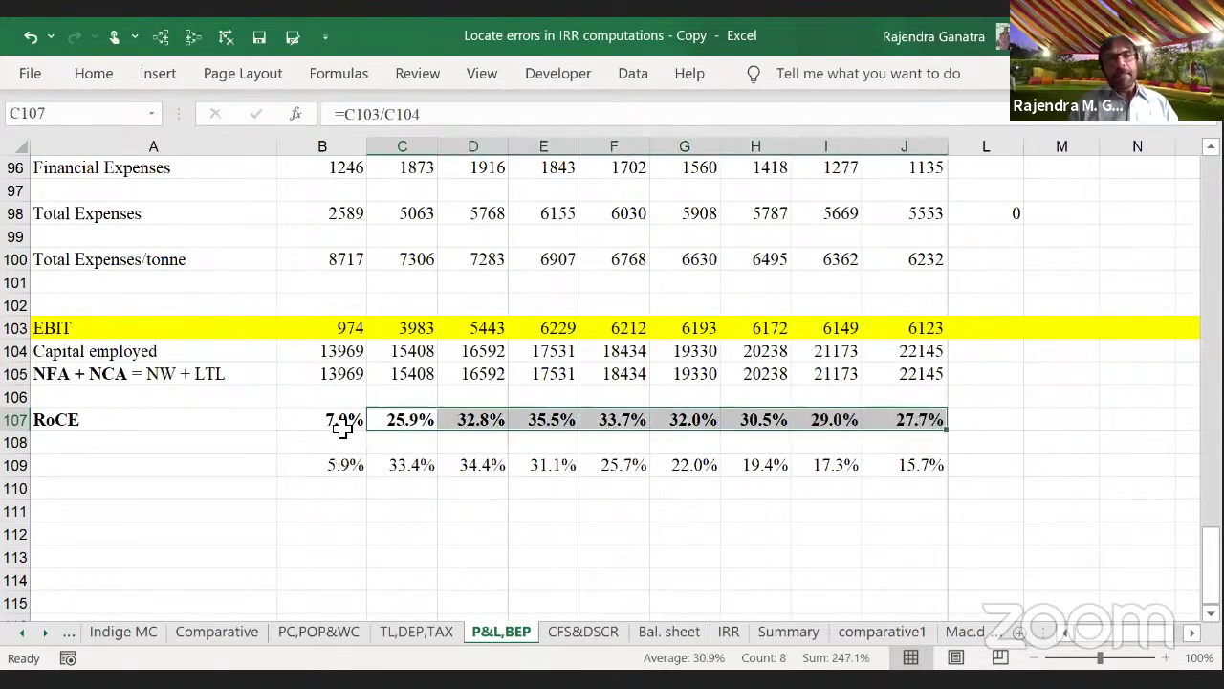
pyautogui.moveTo(344, 421); pyautogui.dragTo(885, 419)
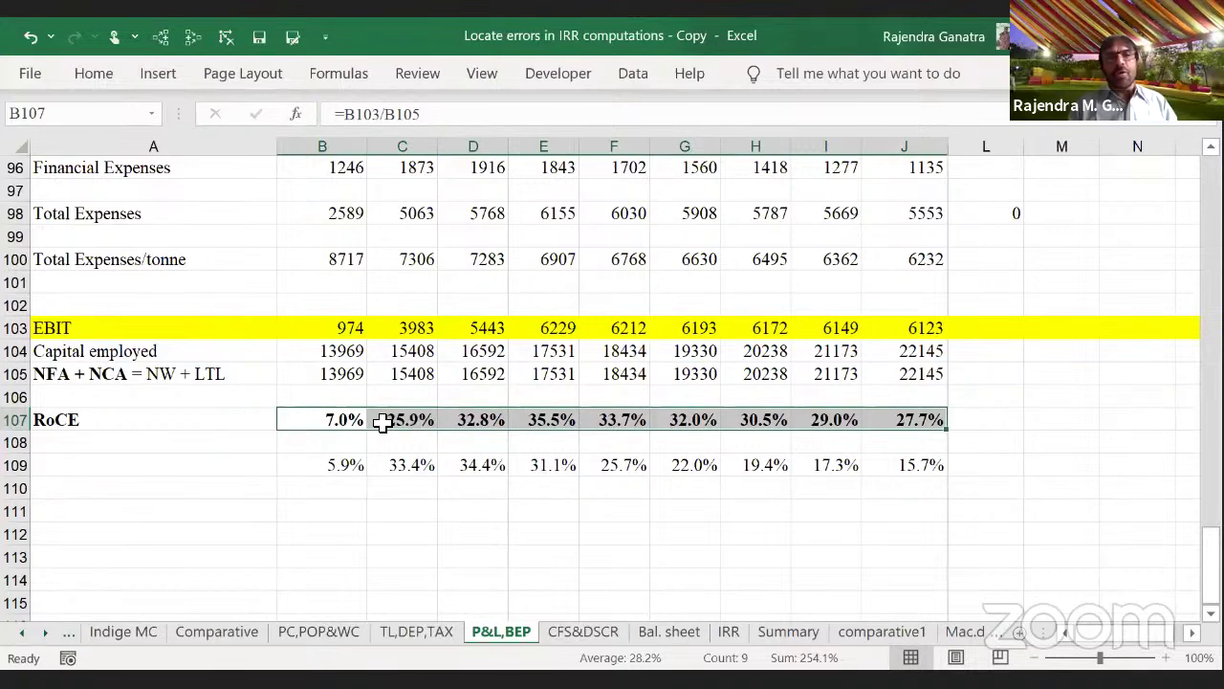
pyautogui.click(552, 422)
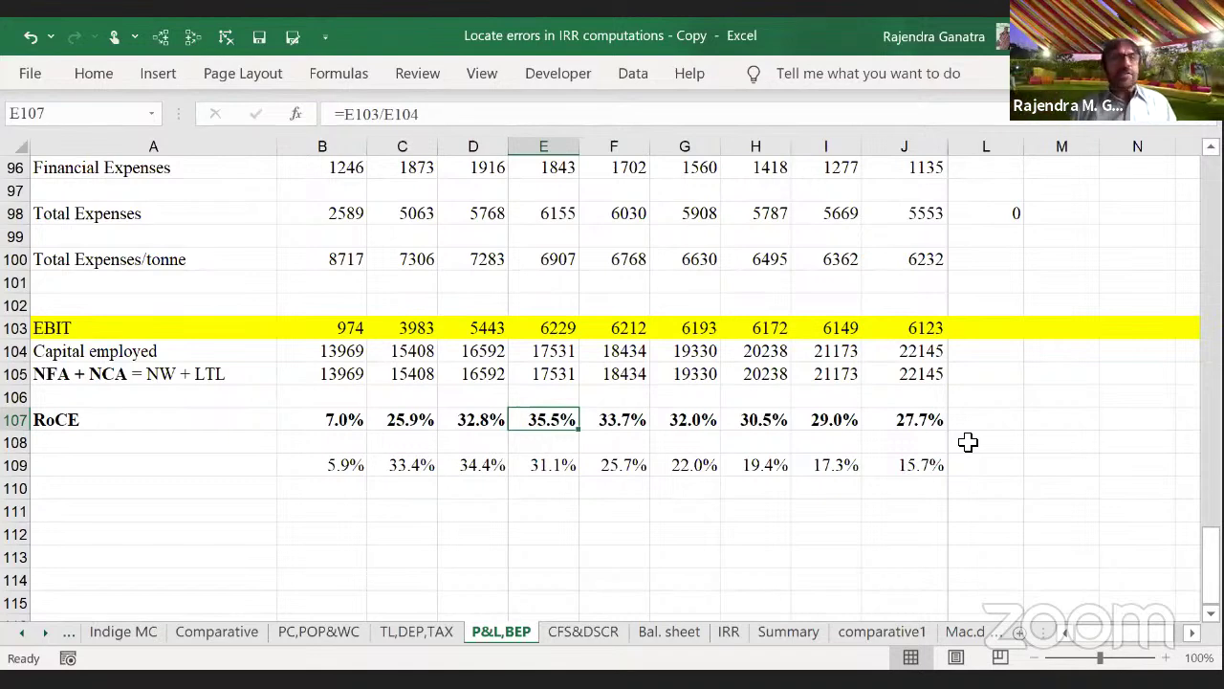
pyautogui.click(413, 419)
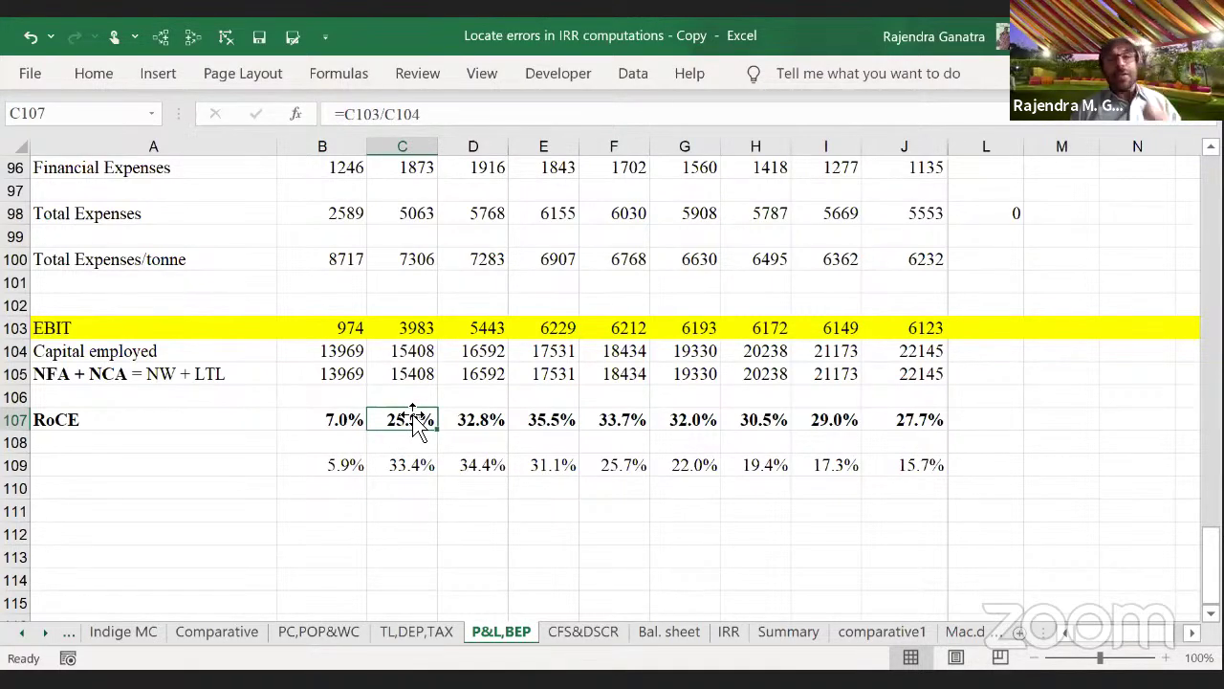
# Step: Compare the first-year Capital employed formula in B104 with the NFA + NCA = NW + LTL formula in B105
pyautogui.click(86, 351)
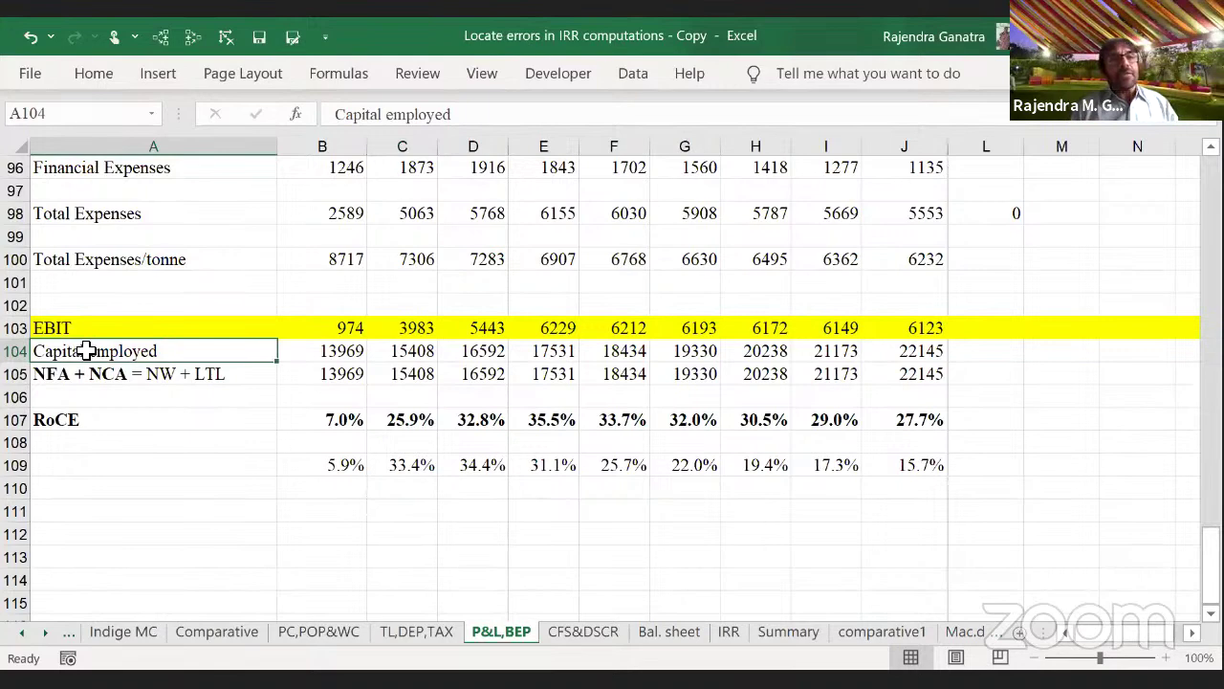
pyautogui.click(107, 378)
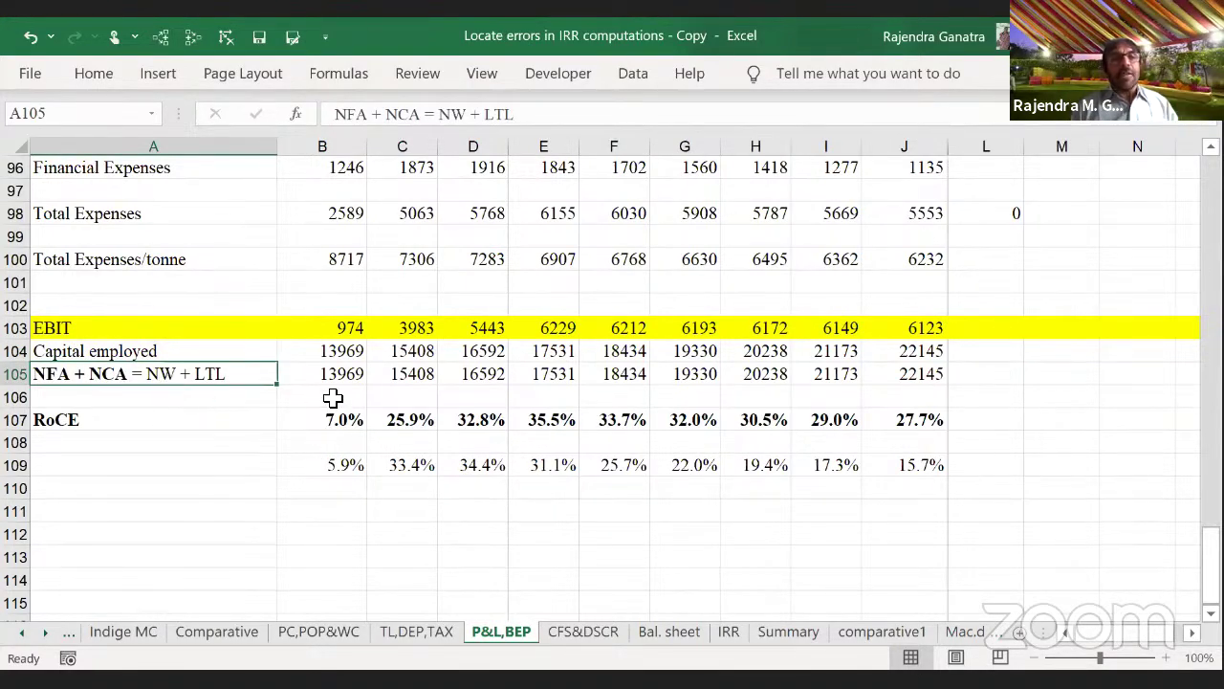
pyautogui.click(326, 352)
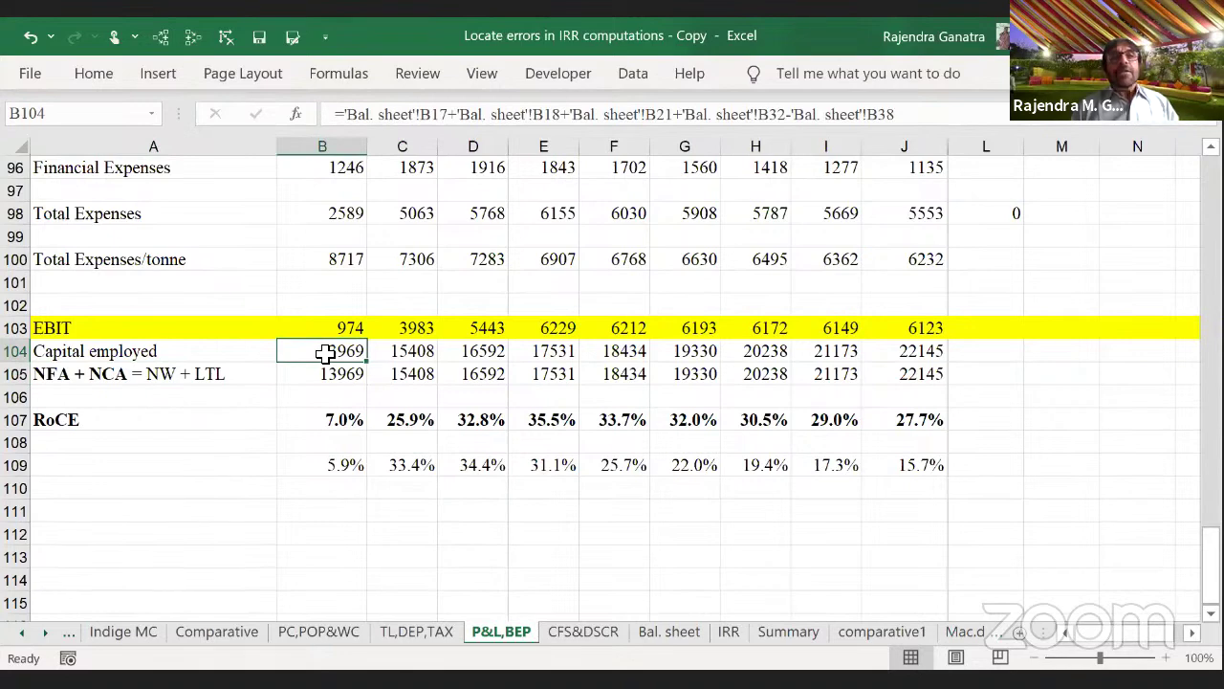
pyautogui.click(325, 374)
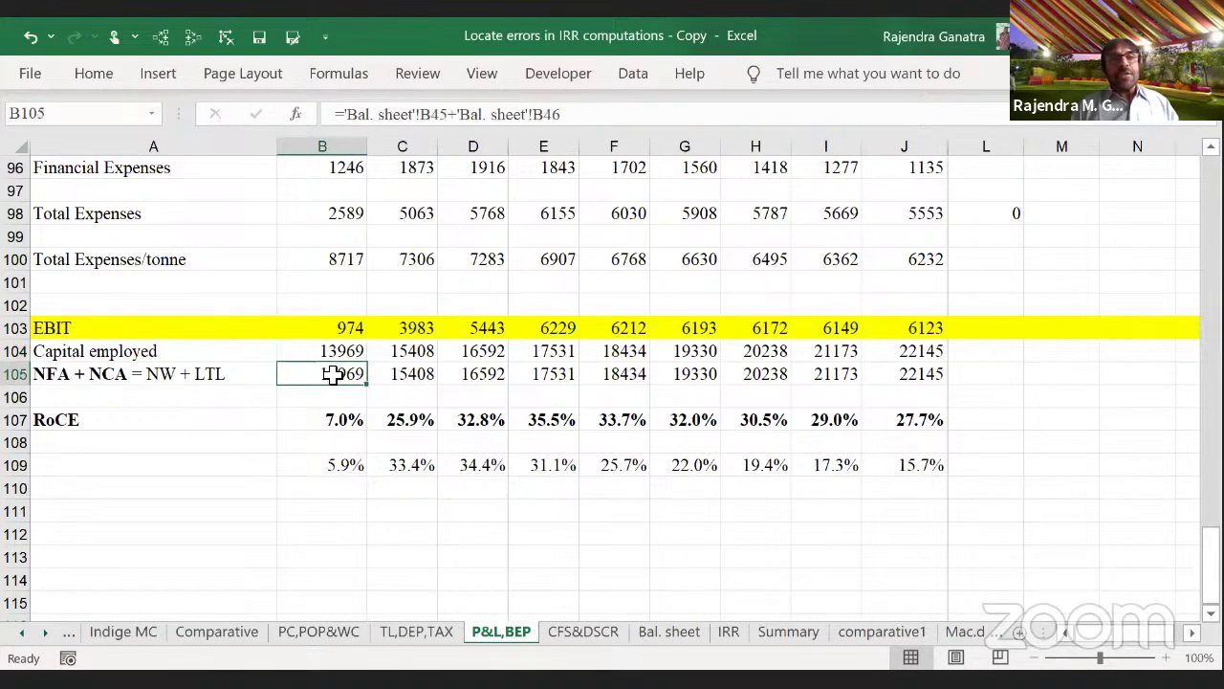
# Step: Compare the Capital employed row 104 with the NFA + NCA row 105, including their first-year formulas
pyautogui.click(19, 380)
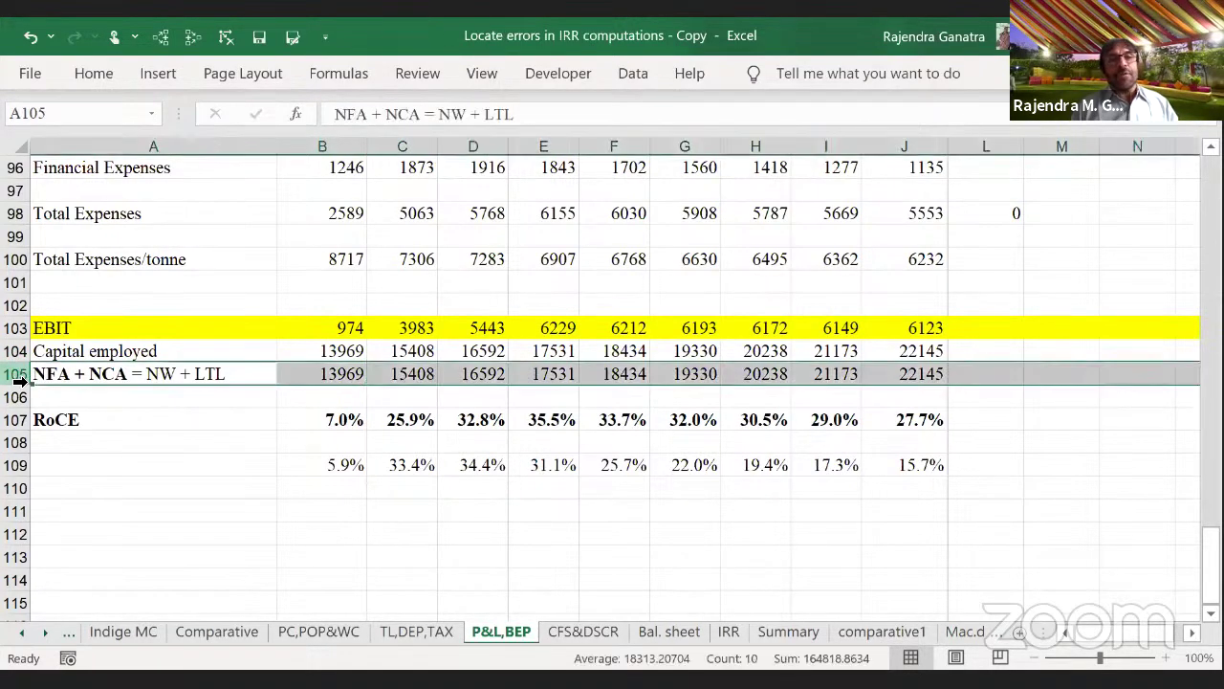
pyautogui.click(311, 376)
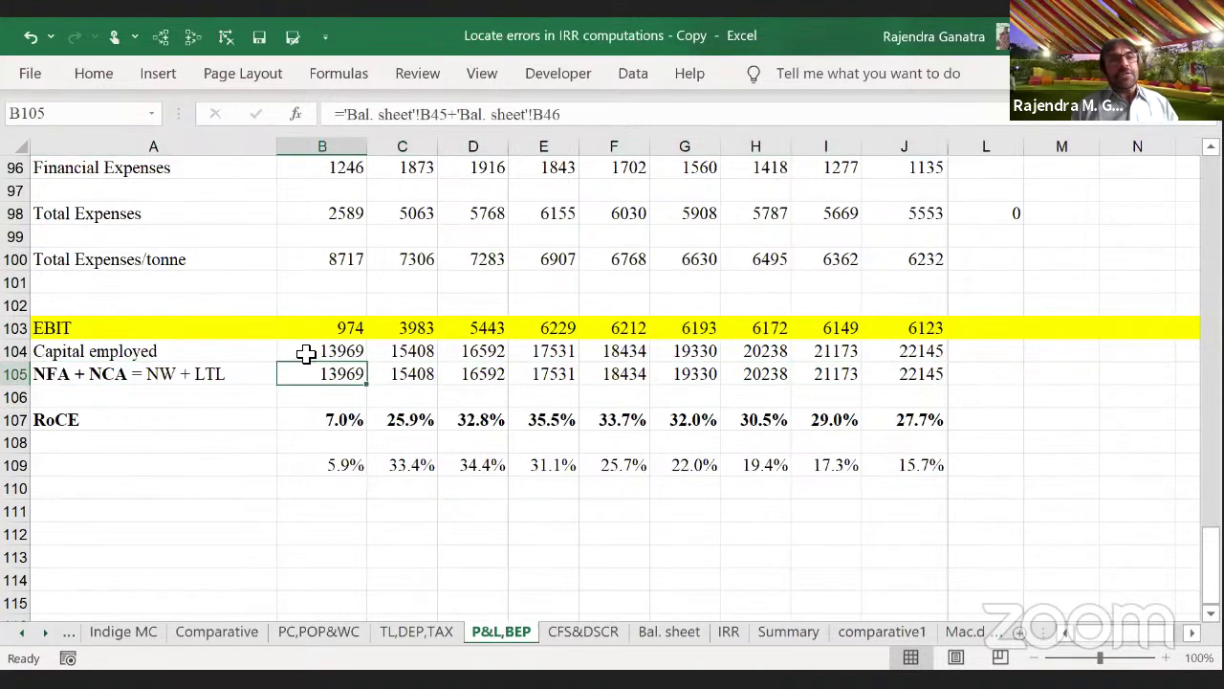
pyautogui.click(306, 351)
pyautogui.click(15, 351)
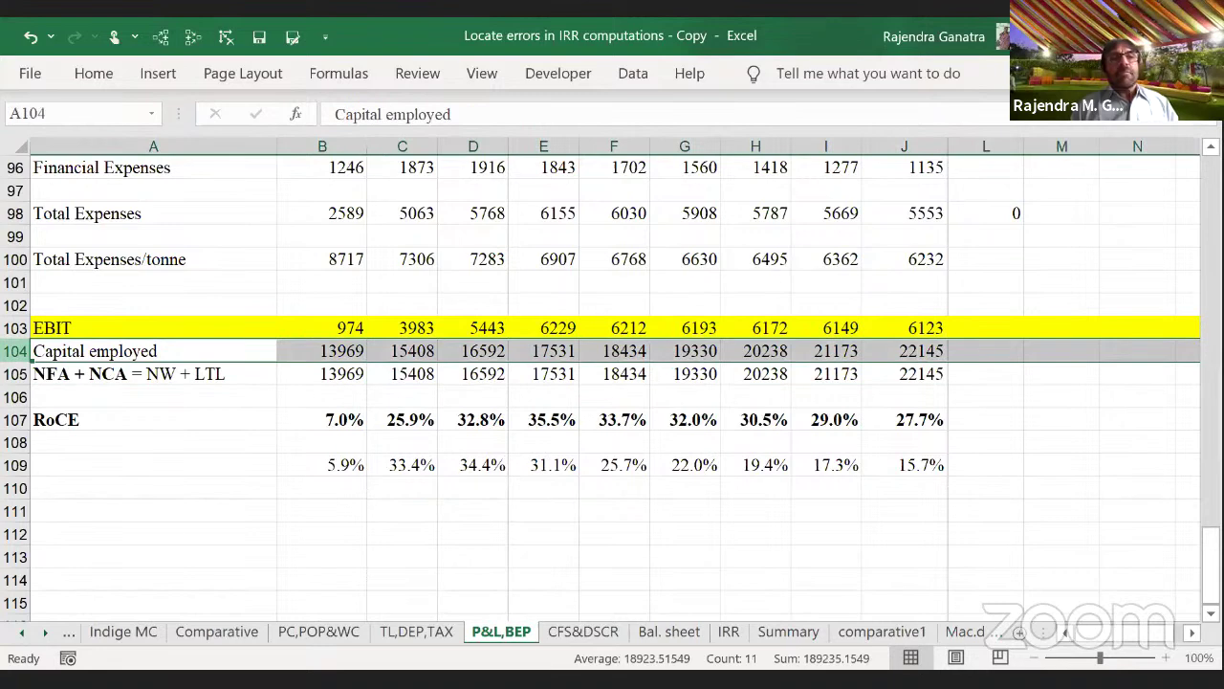
pyautogui.click(348, 350)
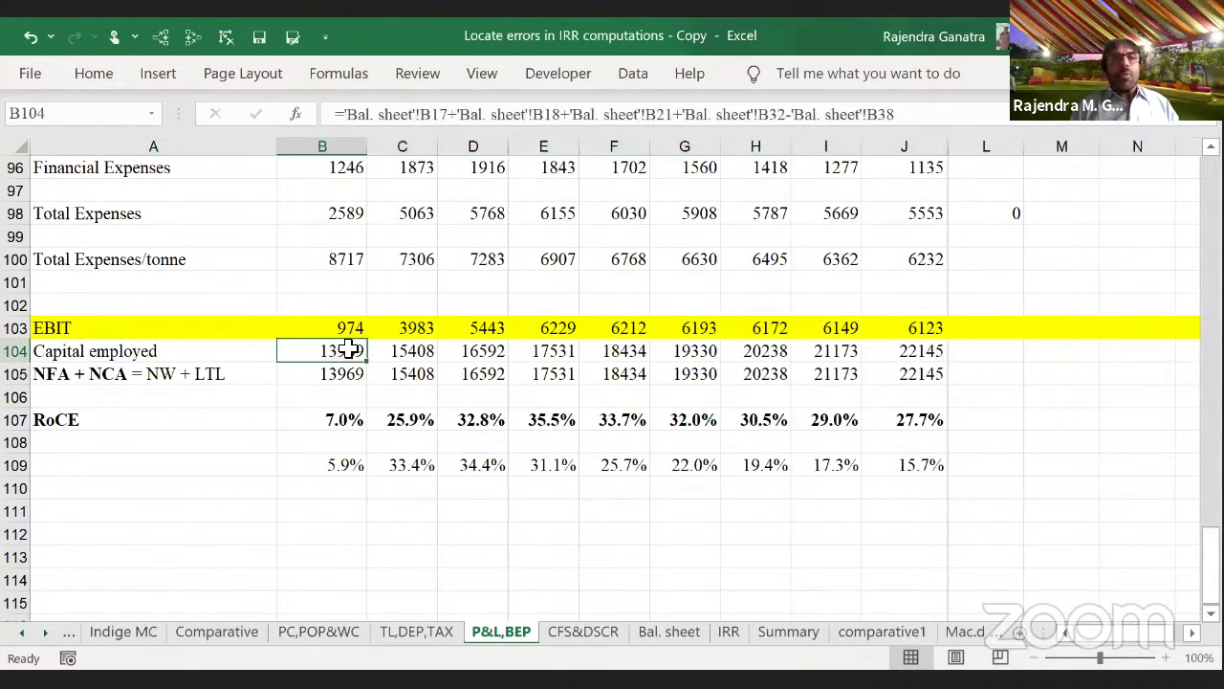
pyautogui.scroll(2, 348, 350)
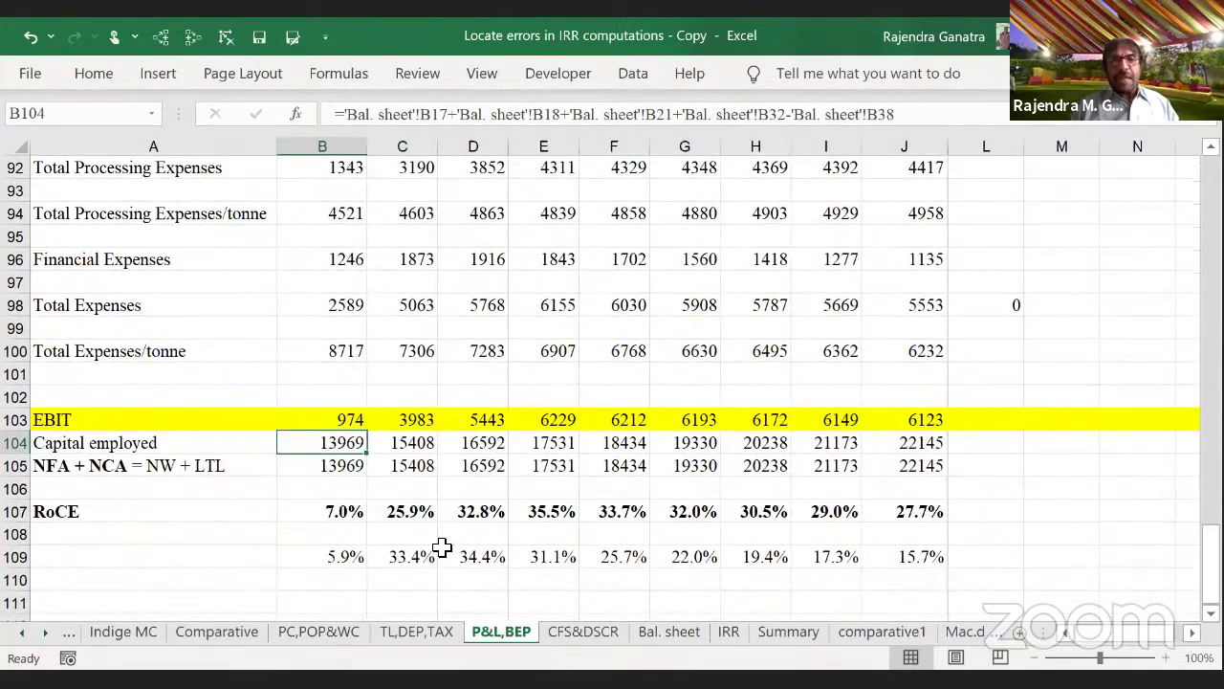
# Step: Examine the projected Cash & Bank Balances in row 80 of the Bal. sheet worksheet across columns B to K
pyautogui.click(666, 639)
pyautogui.scroll(3, 515, 438)
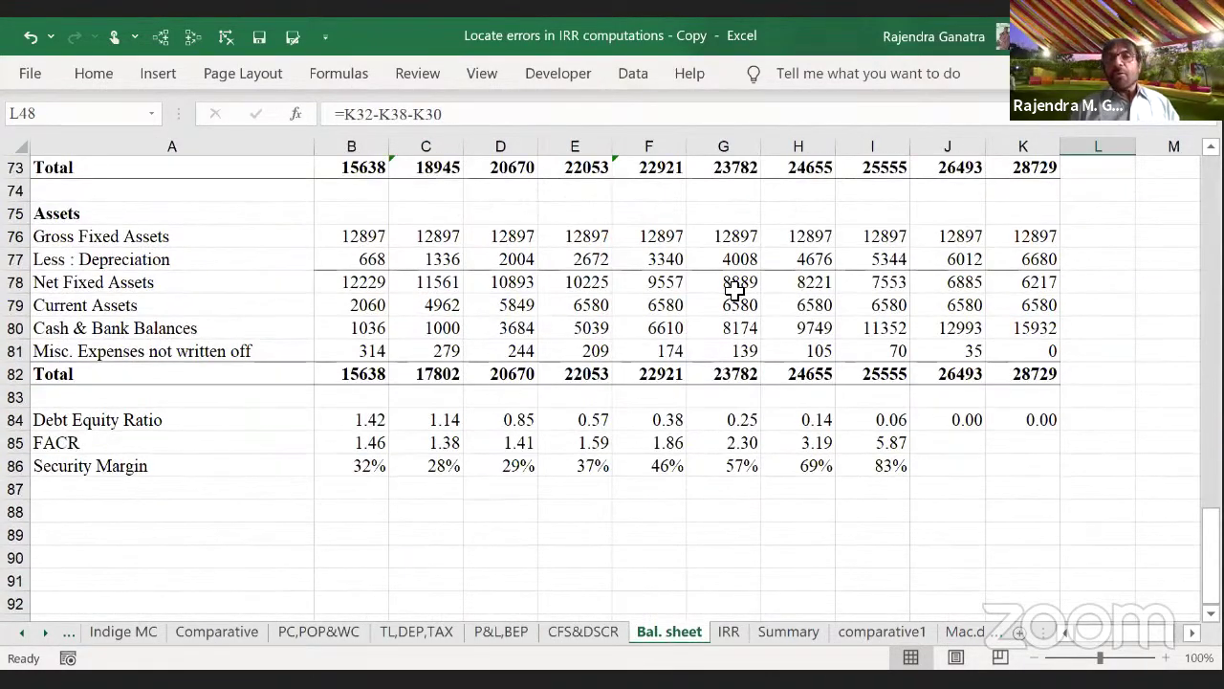
pyautogui.click(1048, 332)
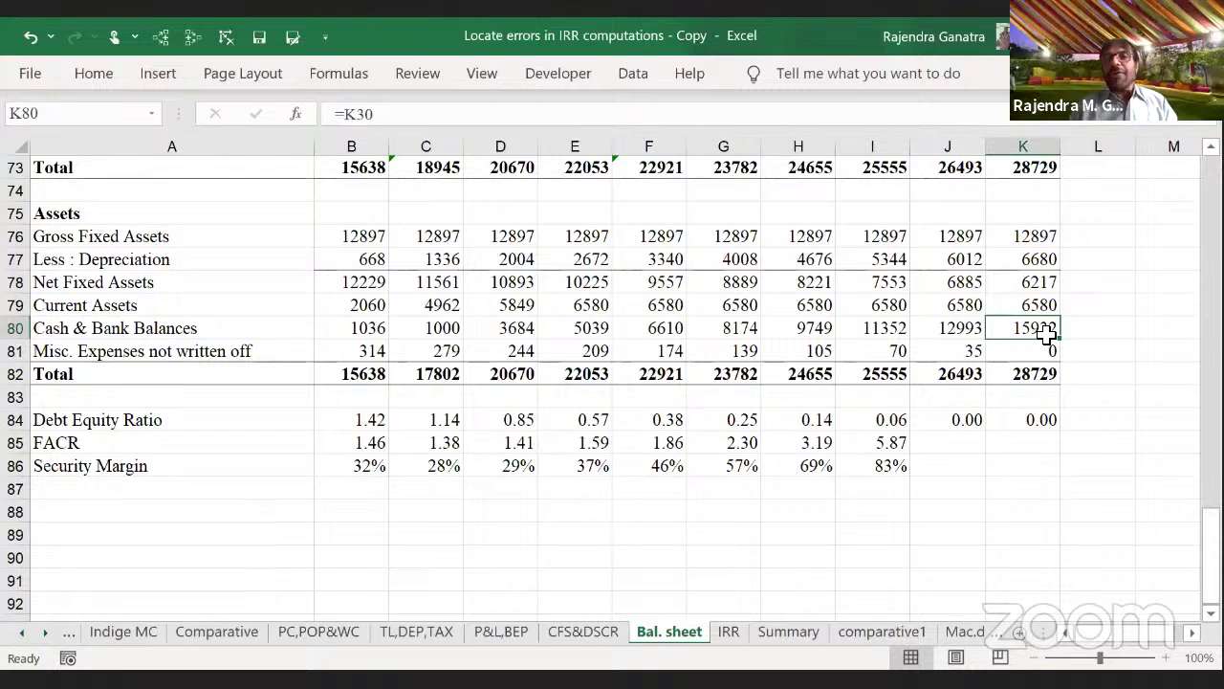
pyautogui.click(959, 334)
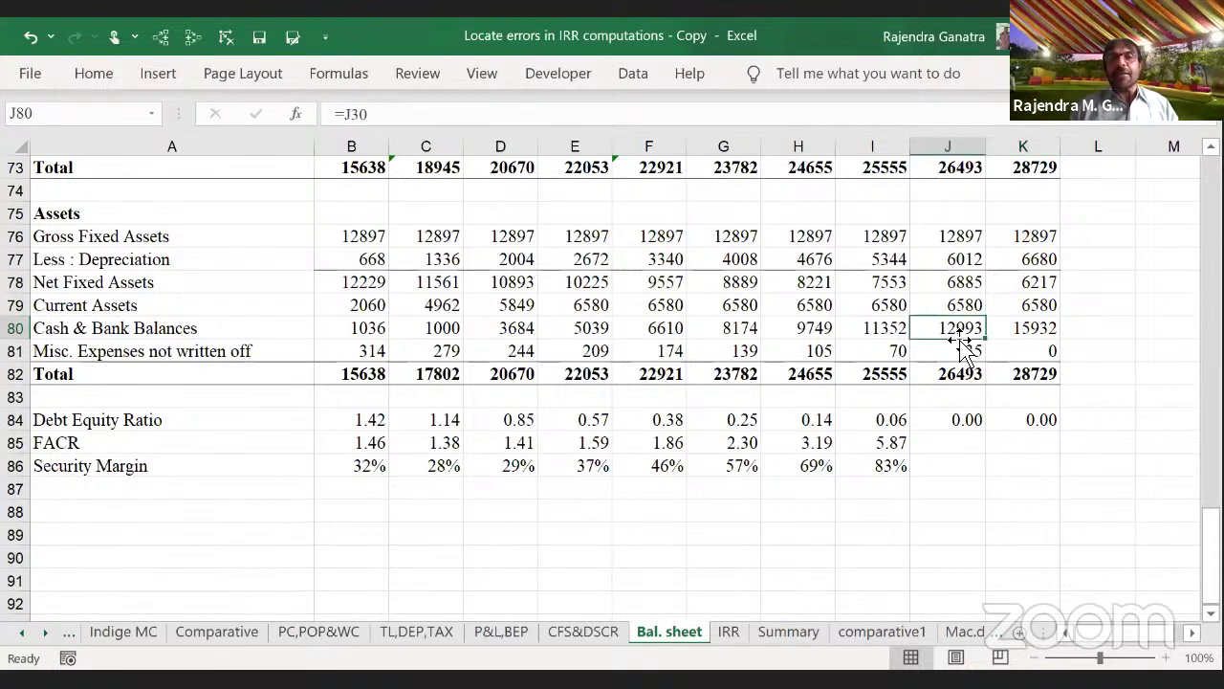
pyautogui.click(364, 328)
pyautogui.click(431, 332)
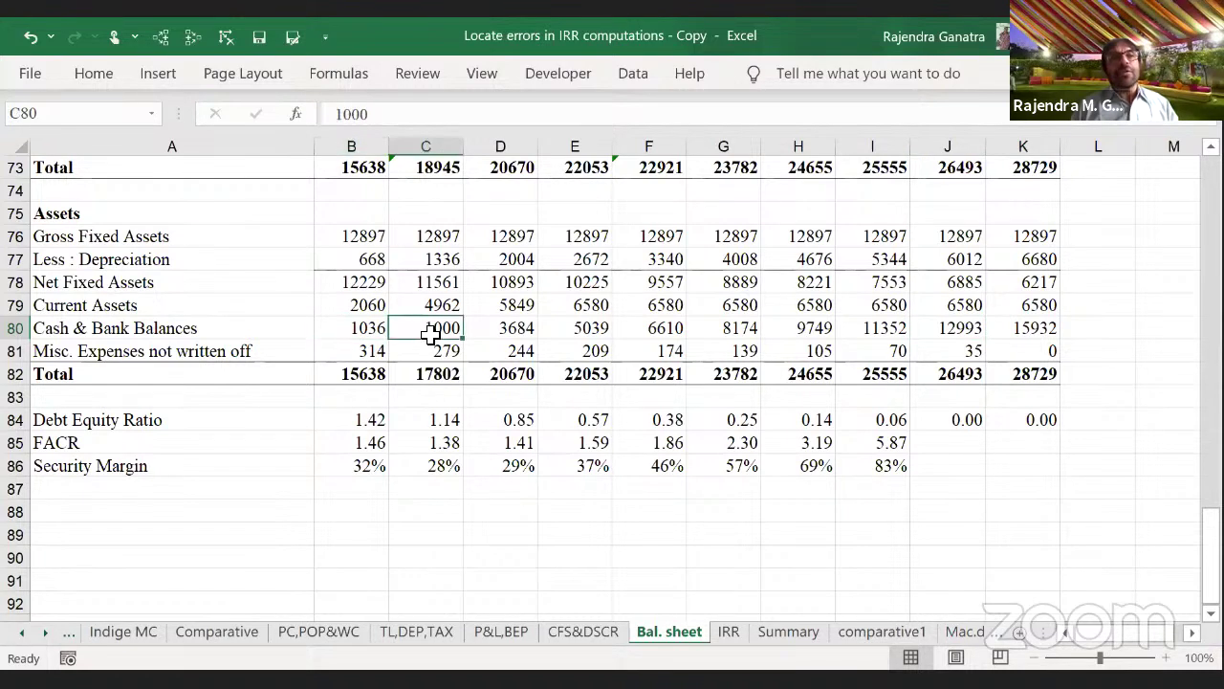
pyautogui.click(499, 328)
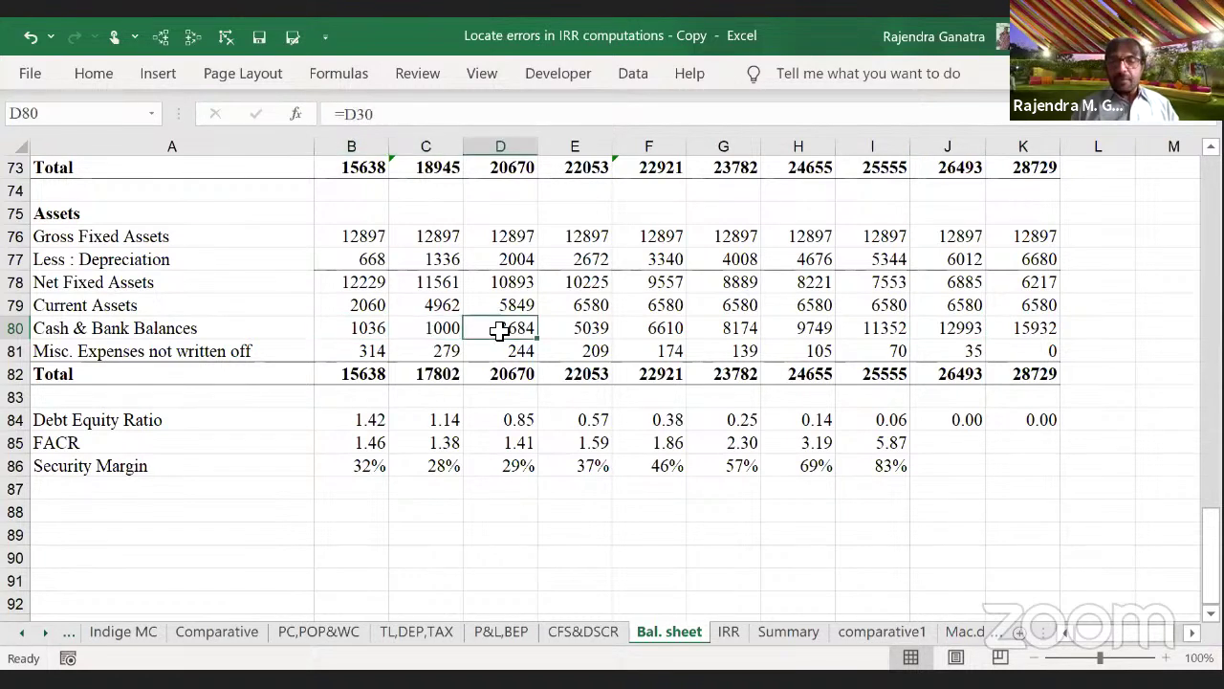
# Step: Set Cash & Bank Balances in D80 to =C80 and fill the formula across to K80
pyautogui.doubleClick(499, 330)
pyautogui.press('BackSpace')
pyautogui.press('BackSpace')
pyautogui.press('BackSpace')
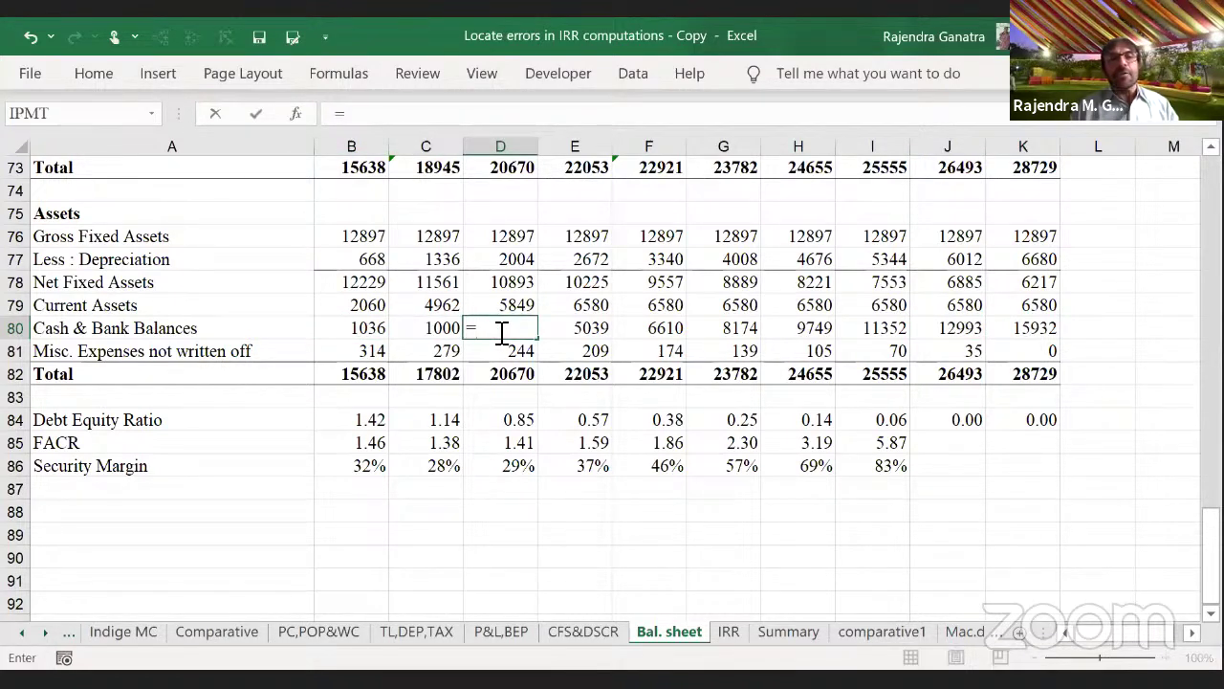
pyautogui.click(443, 328)
pyautogui.press('Return')
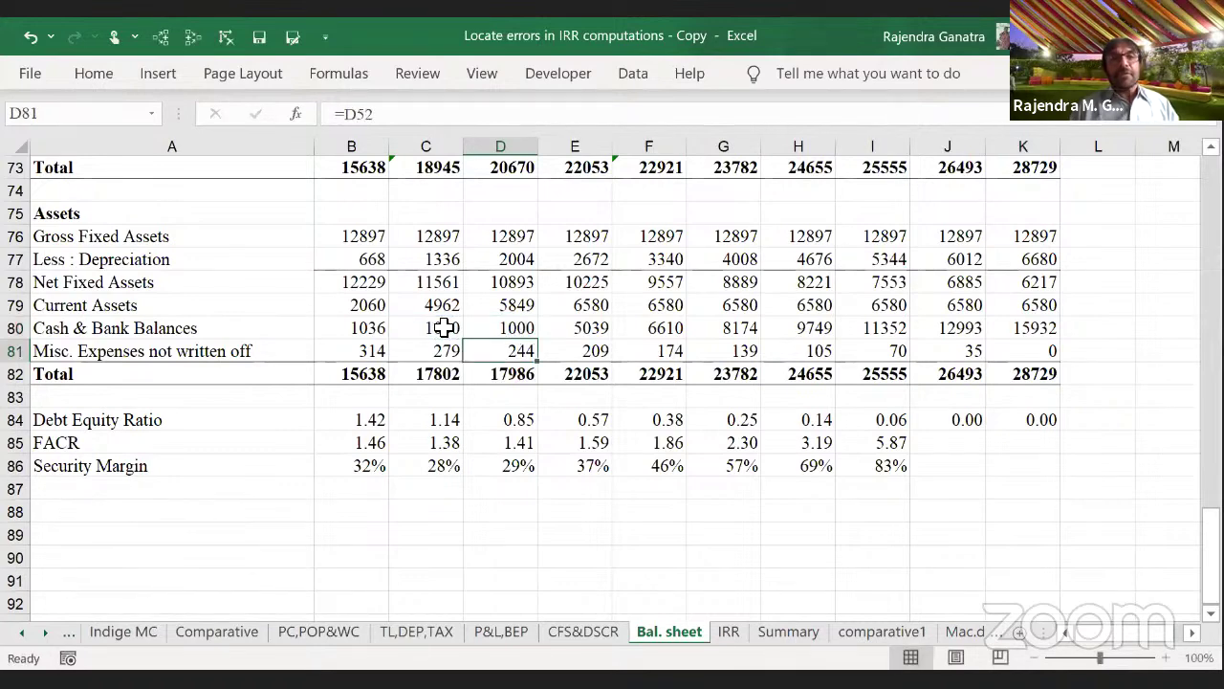
pyautogui.click(500, 328)
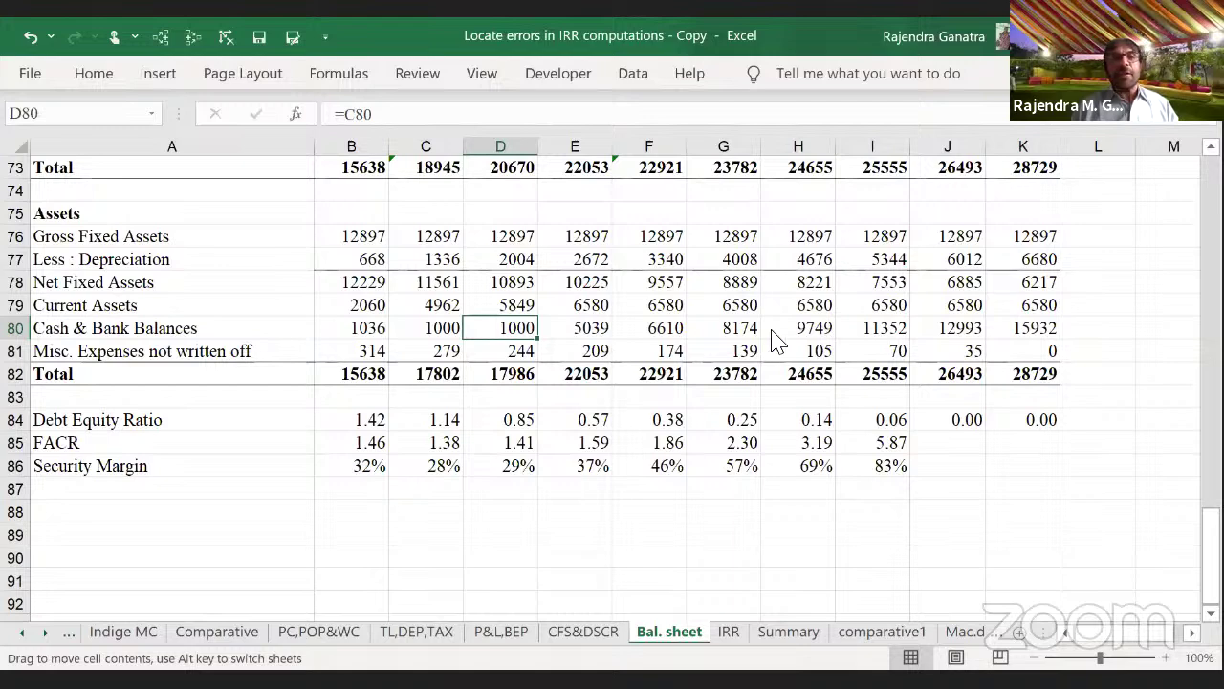
pyautogui.moveTo(906, 334); pyautogui.dragTo(1050, 336)
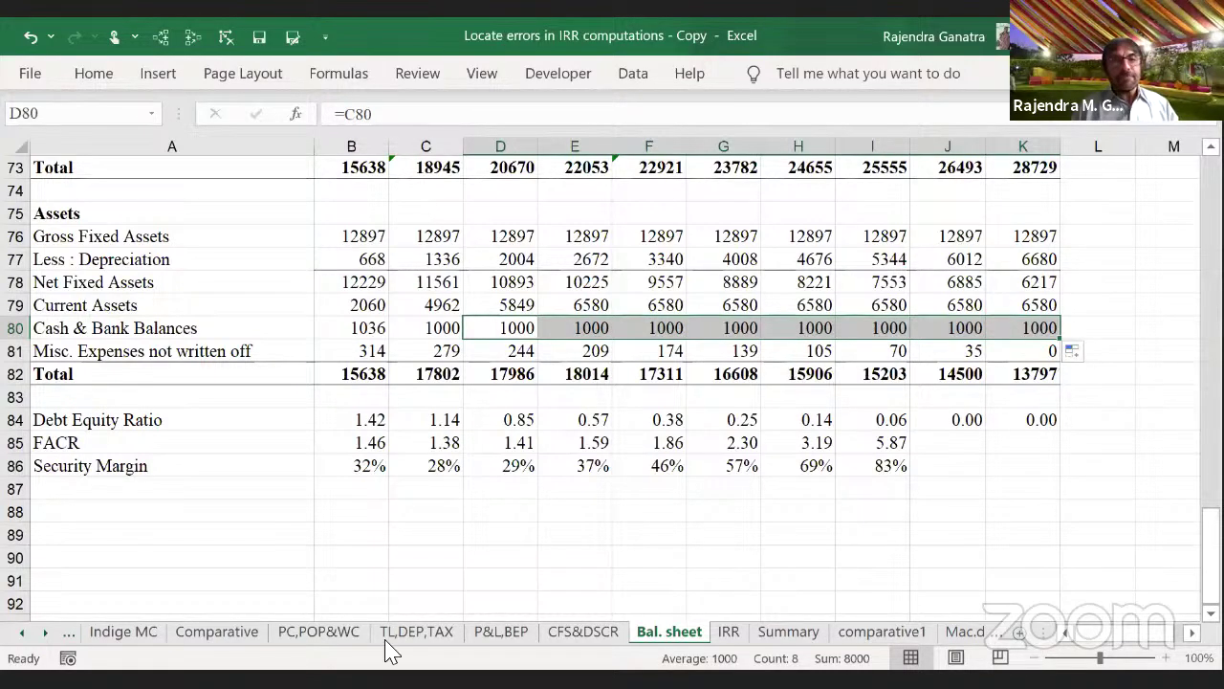
# Step: Check the RoCE formulas in row 107 of P&L,BEP against the ratio formula in E109
pyautogui.click(498, 635)
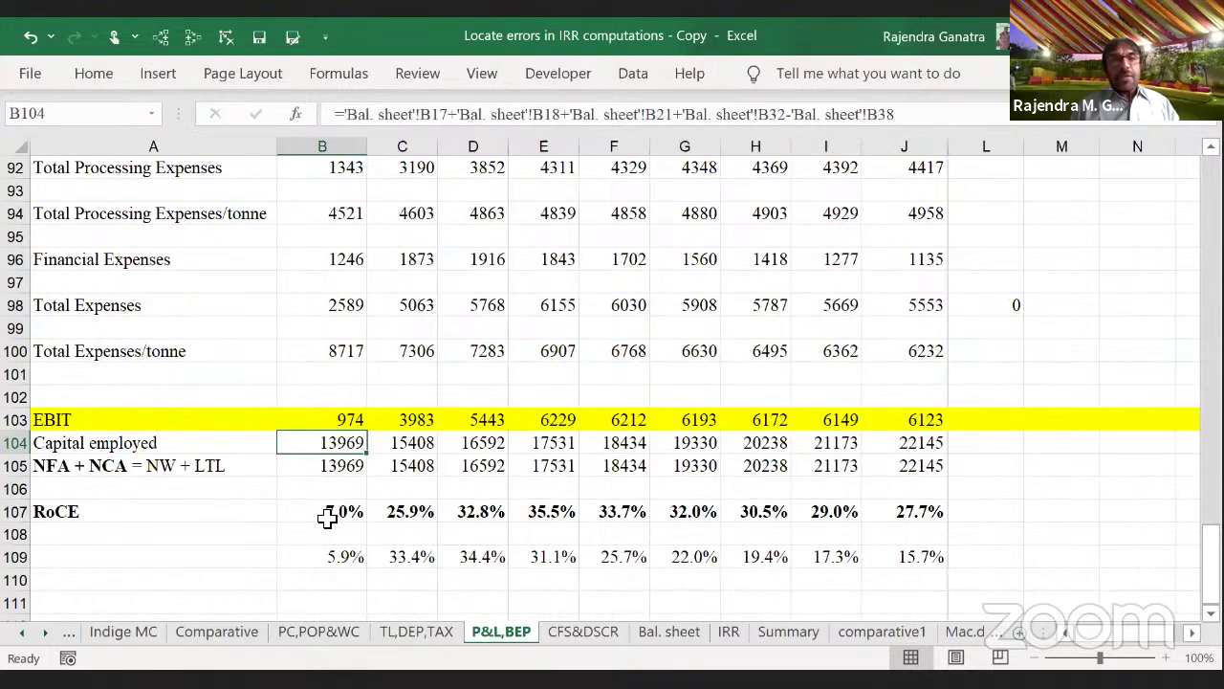
pyautogui.moveTo(342, 512)
pyautogui.mouseDown()
pyautogui.moveTo(402, 549)
pyautogui.moveTo(354, 513)
pyautogui.mouseUp()
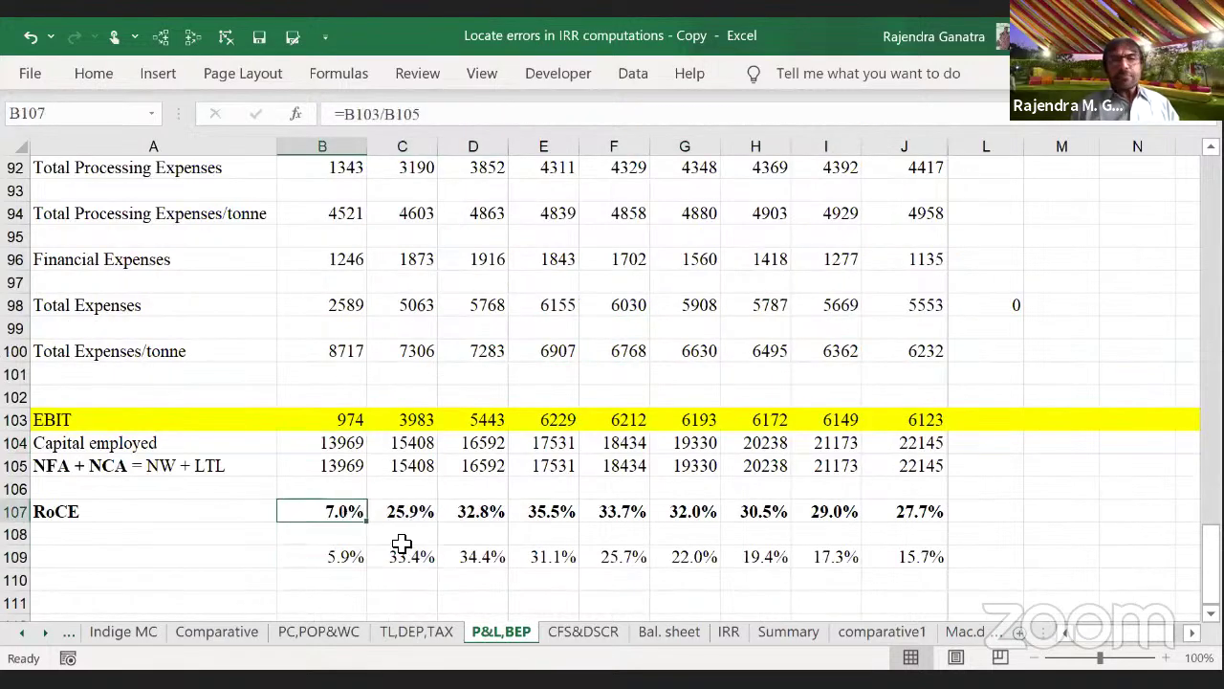
pyautogui.keyDown('shift'); pyautogui.click(570, 555); pyautogui.keyUp('shift')
pyautogui.click(566, 553)
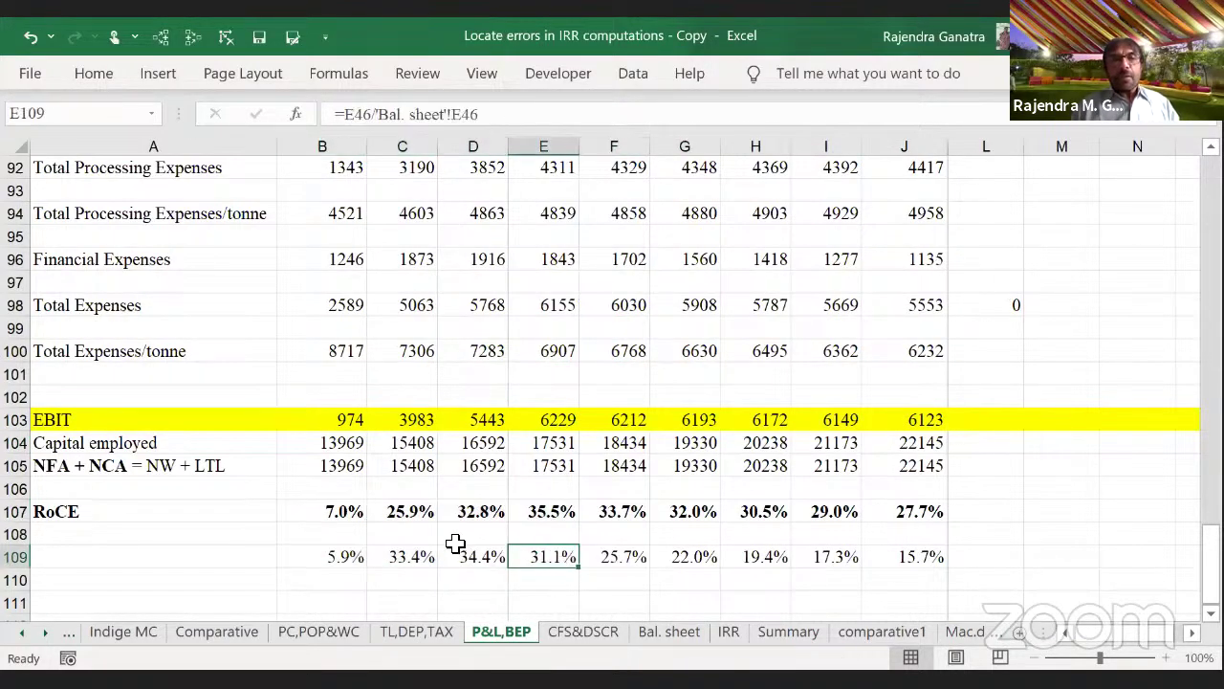
pyautogui.click(522, 515)
# Step: Change the first-year RoCE formula in B107 to =B103/B104
pyautogui.click(347, 512)
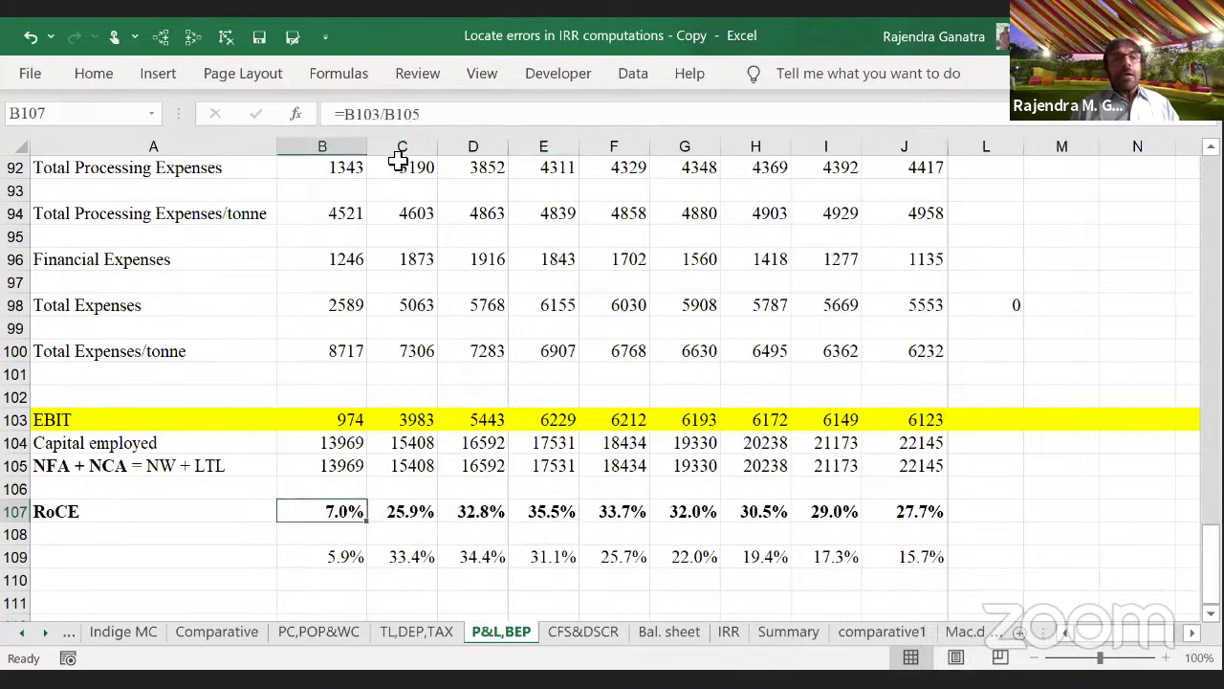
pyautogui.click(430, 114)
pyautogui.press('BackSpace')
pyautogui.write('4')
pyautogui.press('Return')
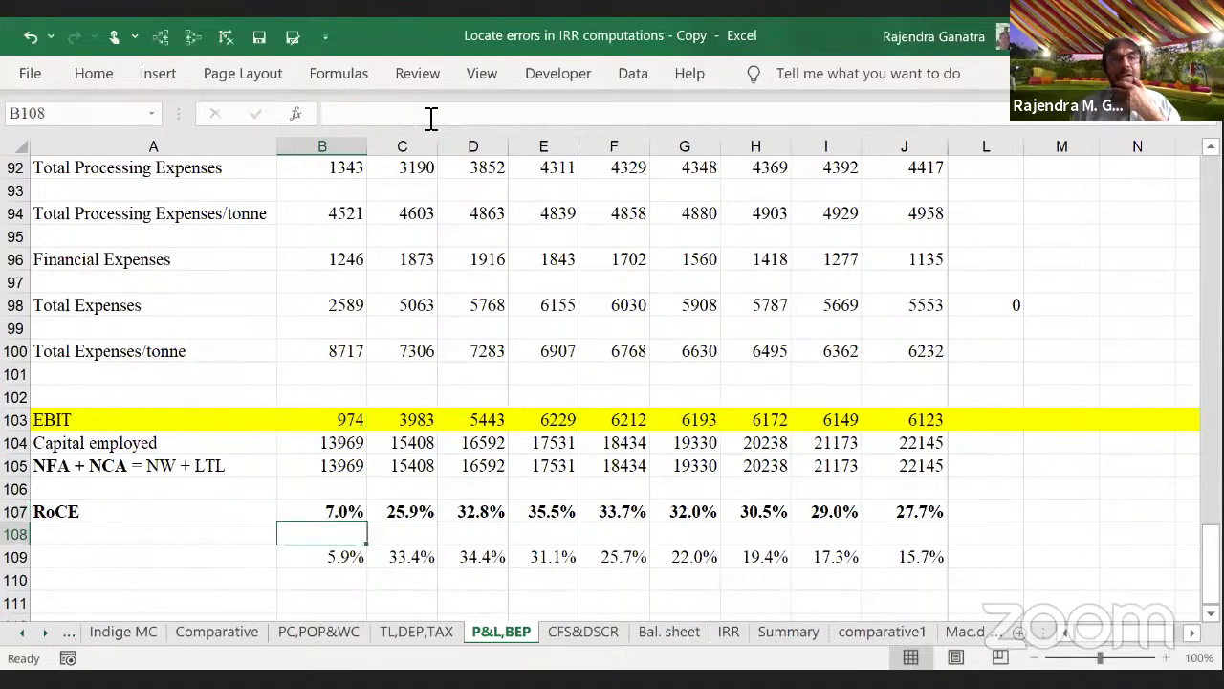
# Step: Fill the B107 RoCE formula across row 107 to J107
pyautogui.click(341, 512)
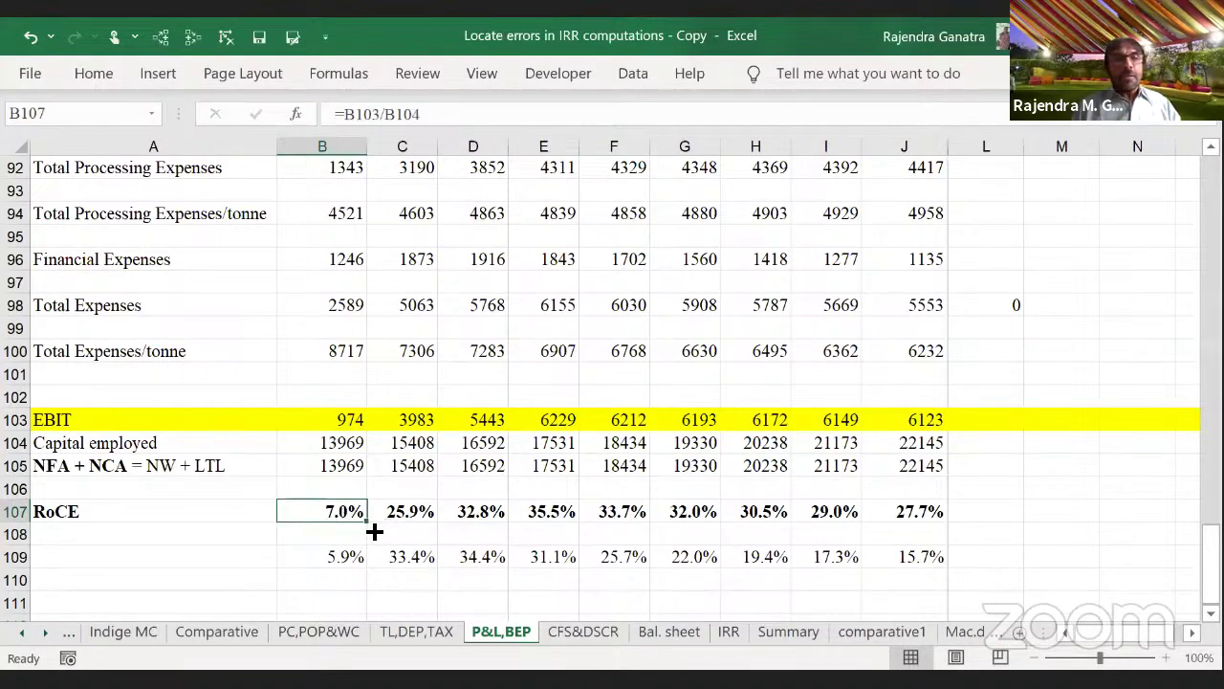
pyautogui.moveTo(367, 521); pyautogui.dragTo(923, 509)
pyautogui.click(530, 535)
# Step: Check the formulas in B104, J92 and B107, and undo the RoCE fill across row 107
pyautogui.click(361, 443)
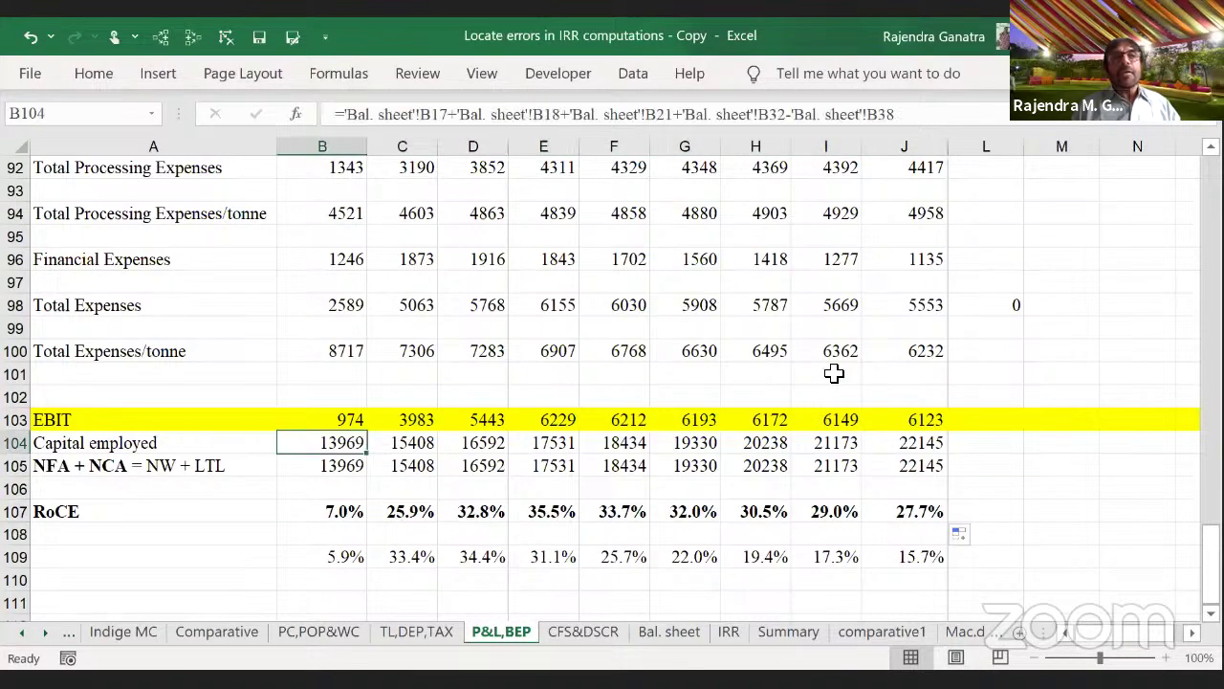
pyautogui.click(924, 165)
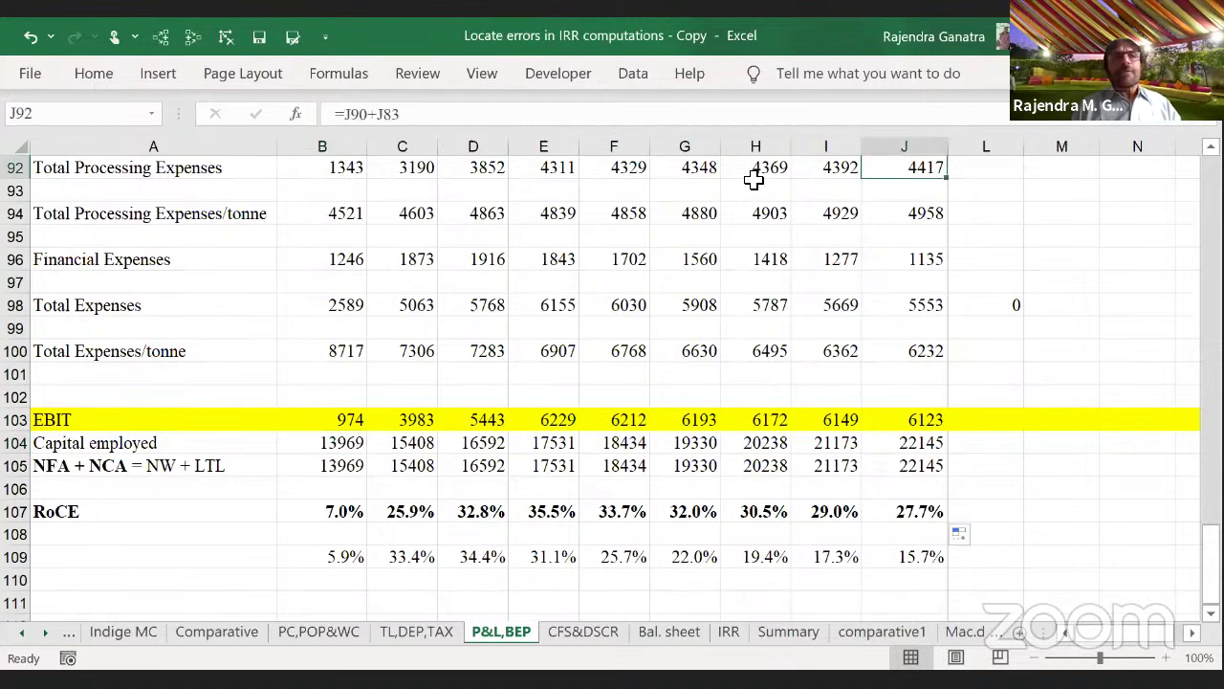
pyautogui.click(355, 503)
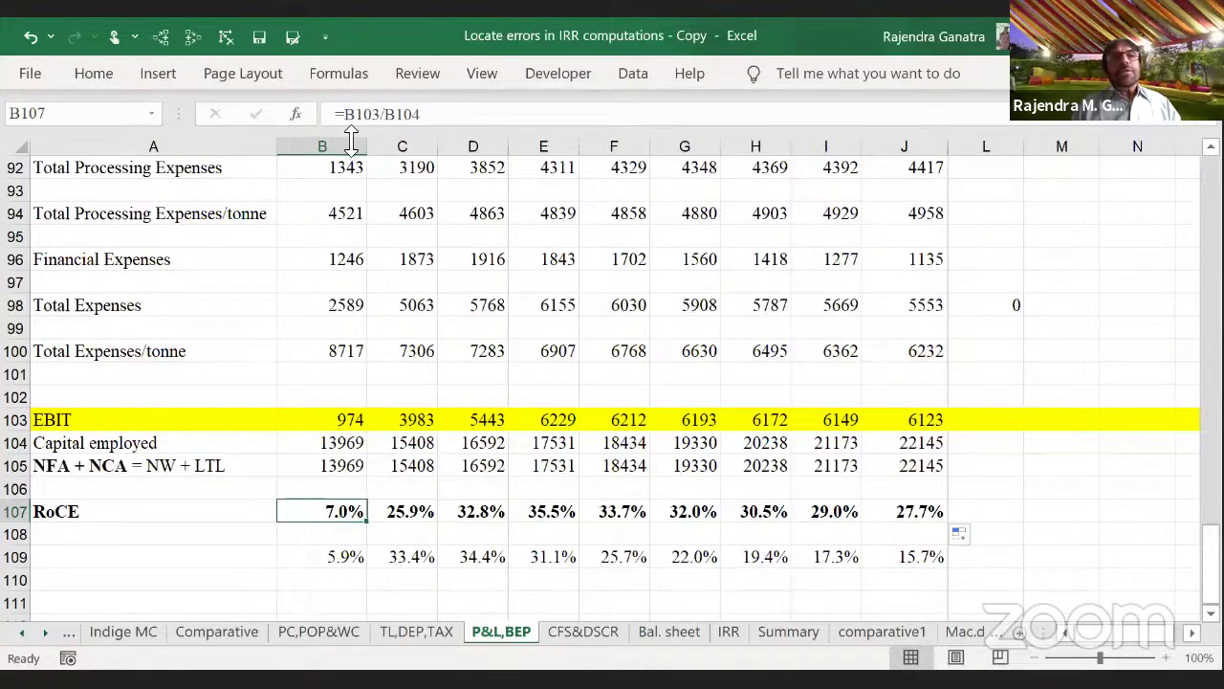
pyautogui.click(347, 450)
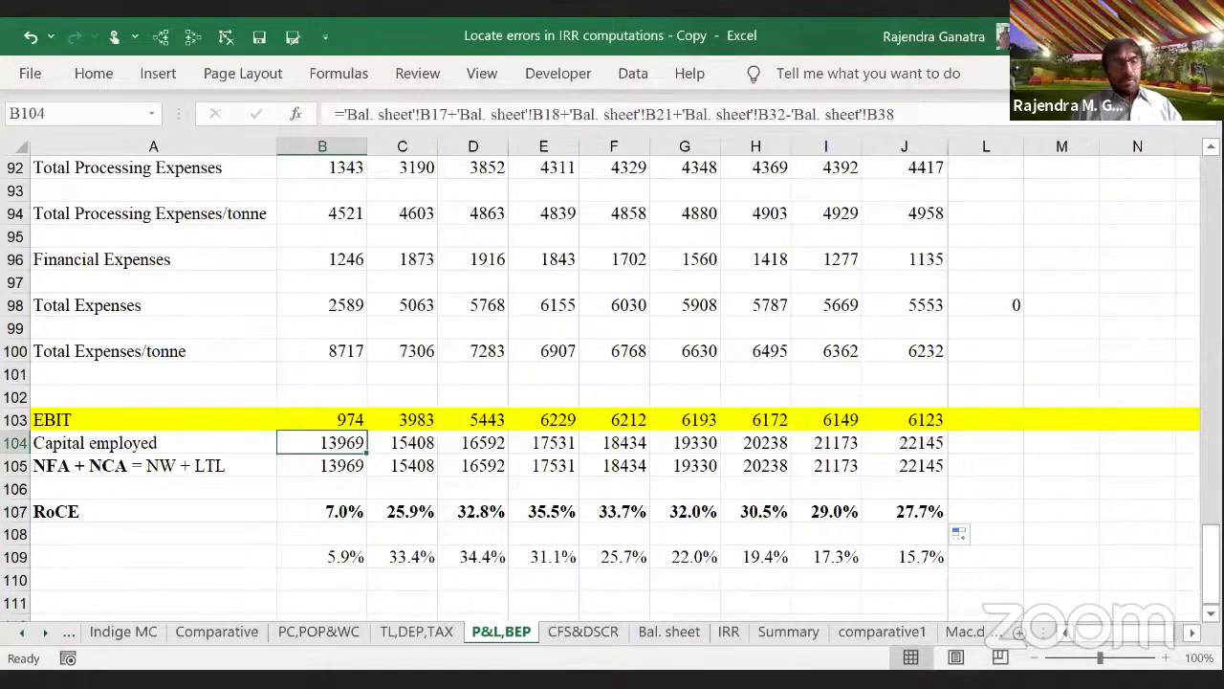
pyautogui.hotkey('ctrl', 'z')
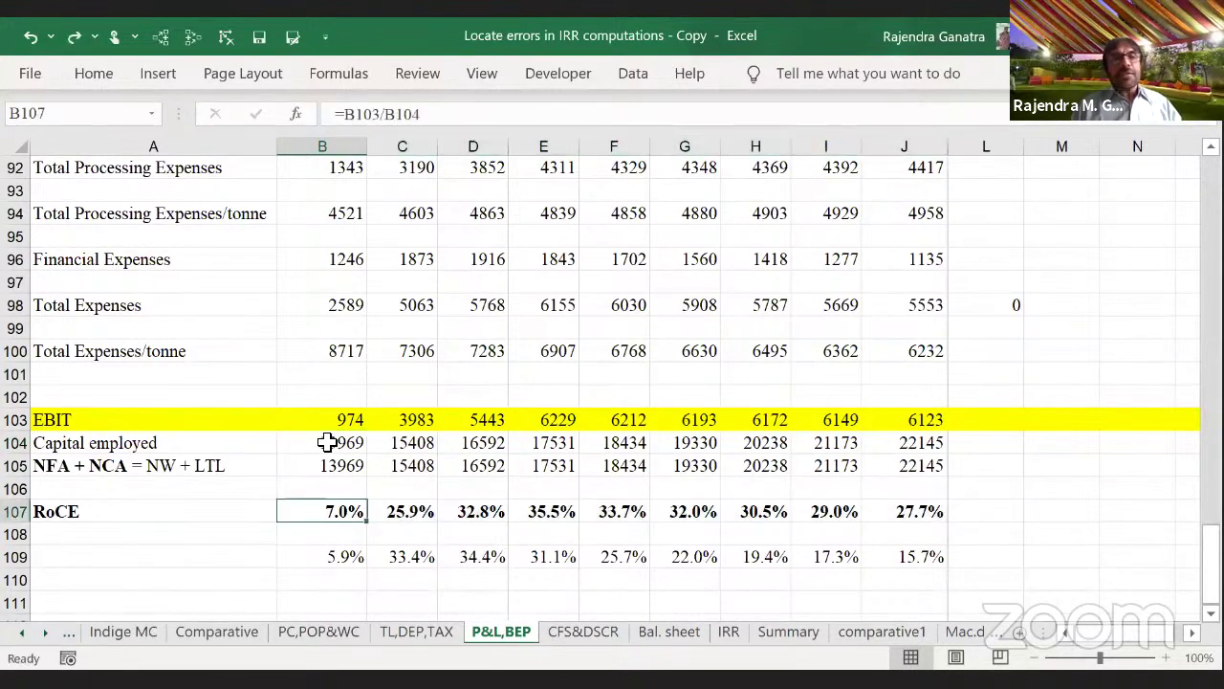
# Step: Compare the Capital employed formulas in B104, C104 and J104 for the balance sheet items they include
pyautogui.click(328, 441)
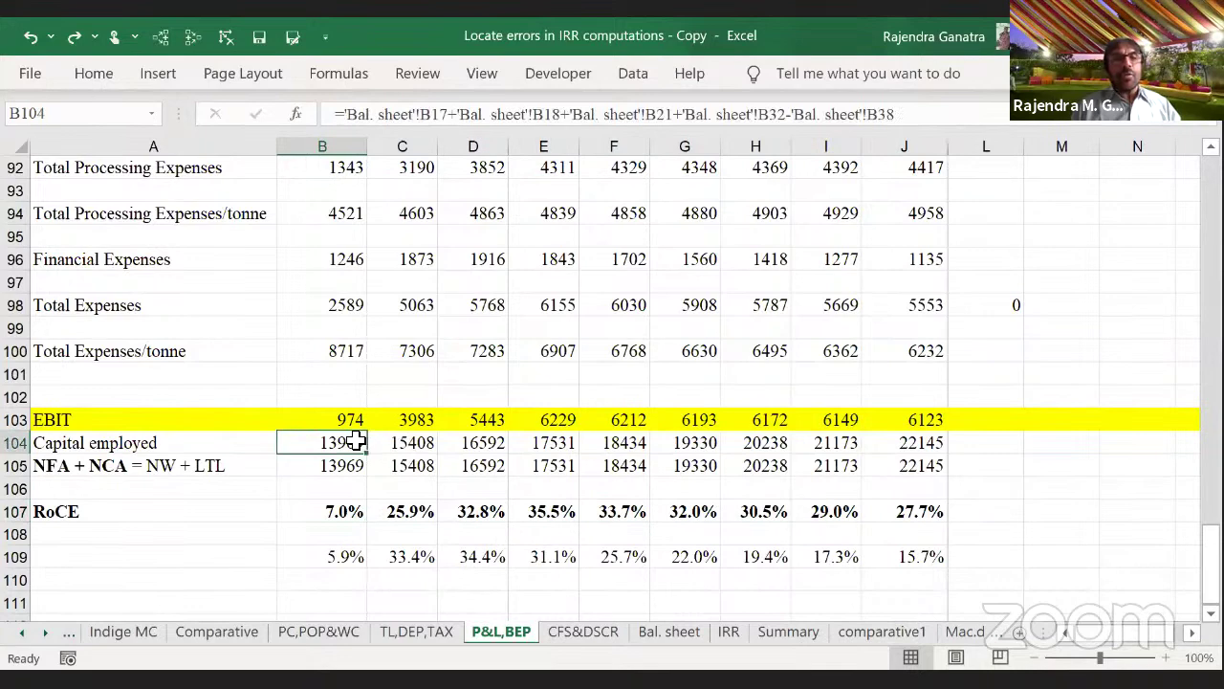
pyautogui.click(398, 445)
pyautogui.click(331, 442)
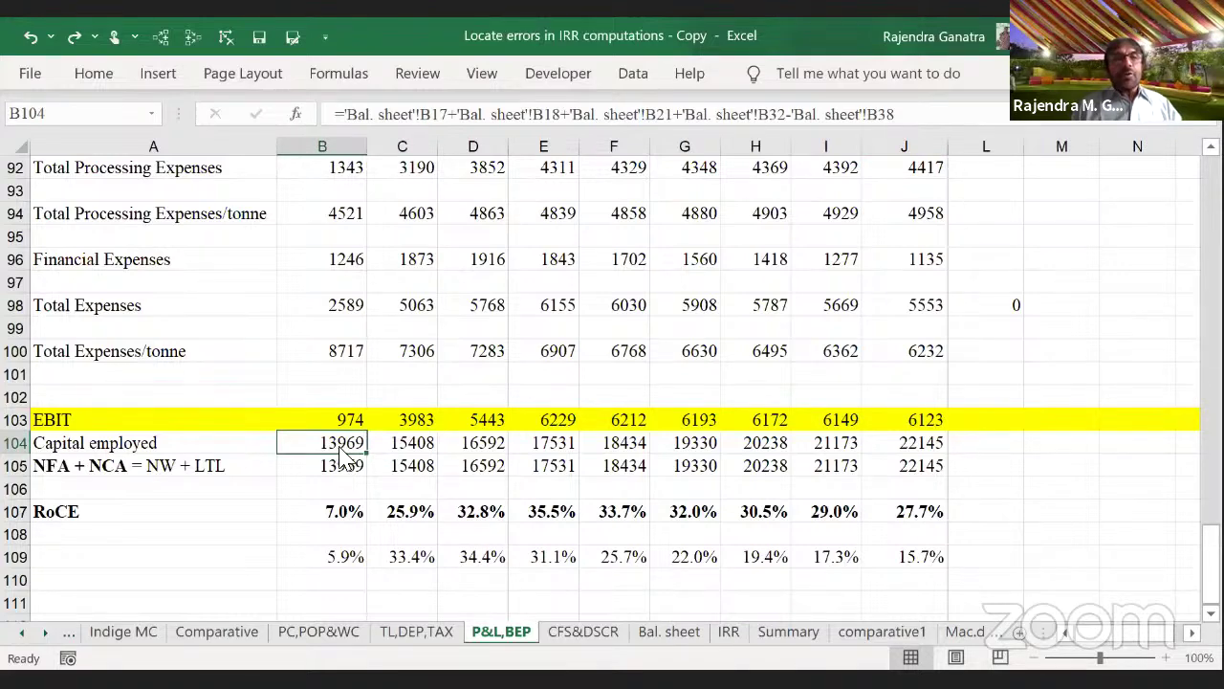
pyautogui.click(393, 448)
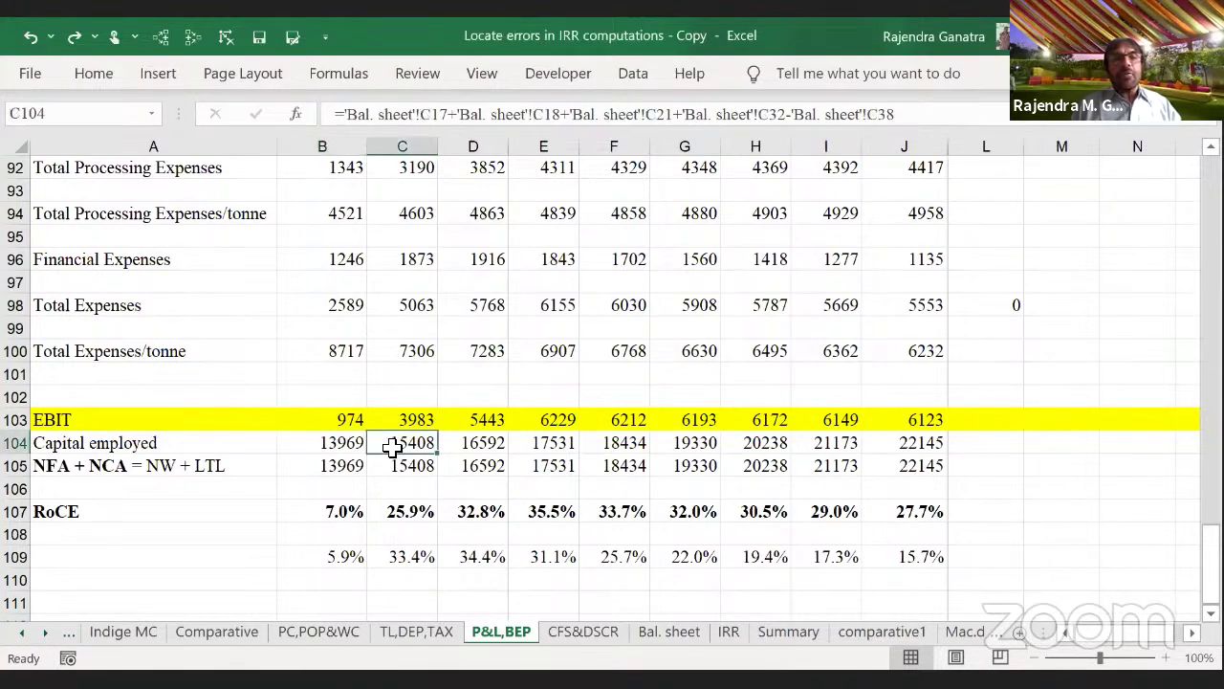
pyautogui.click(910, 444)
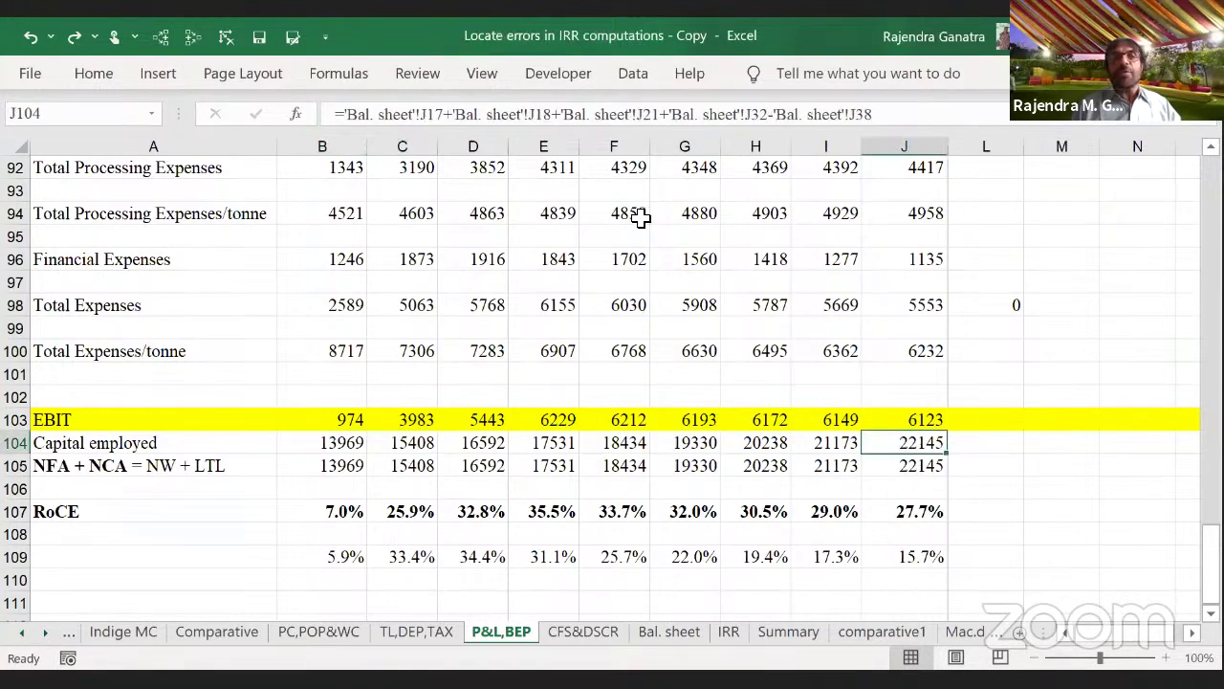
# Step: Locate Cash and Bank Balances under current assets on the Bal. sheet worksheet and inspect the source formula in K30
pyautogui.click(681, 635)
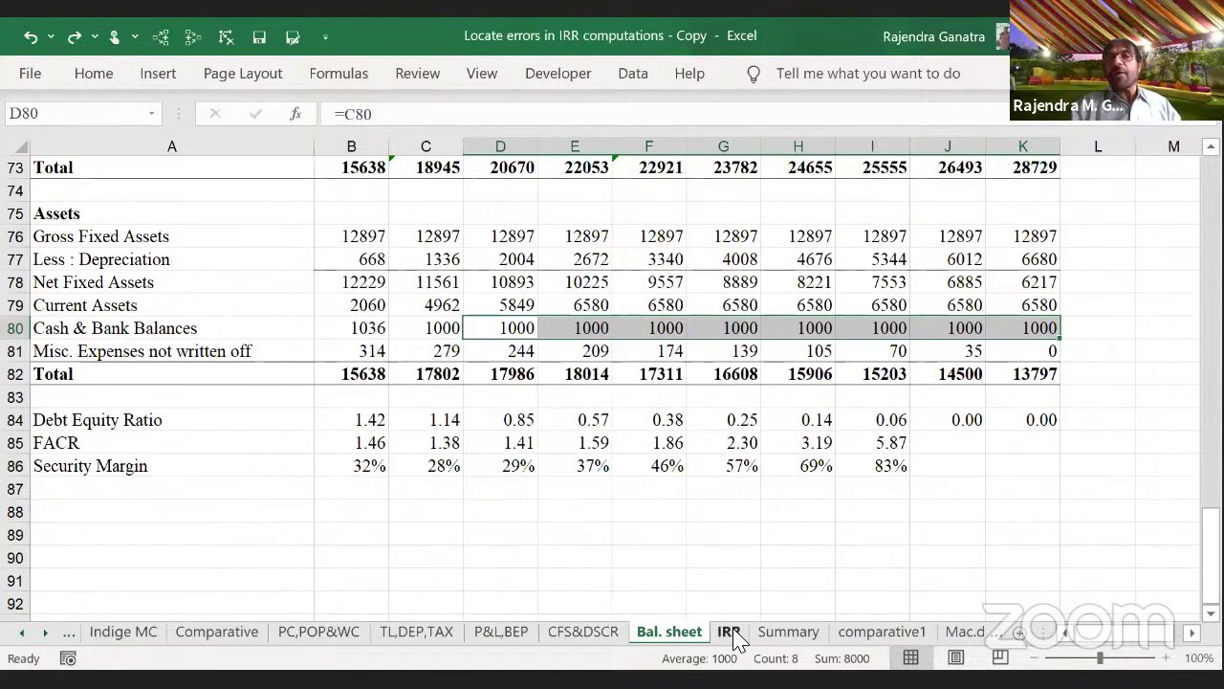
pyautogui.scroll(3, 732, 639)
pyautogui.scroll(10, 732, 639)
pyautogui.scroll(2, 732, 639)
pyautogui.scroll(3, 732, 639)
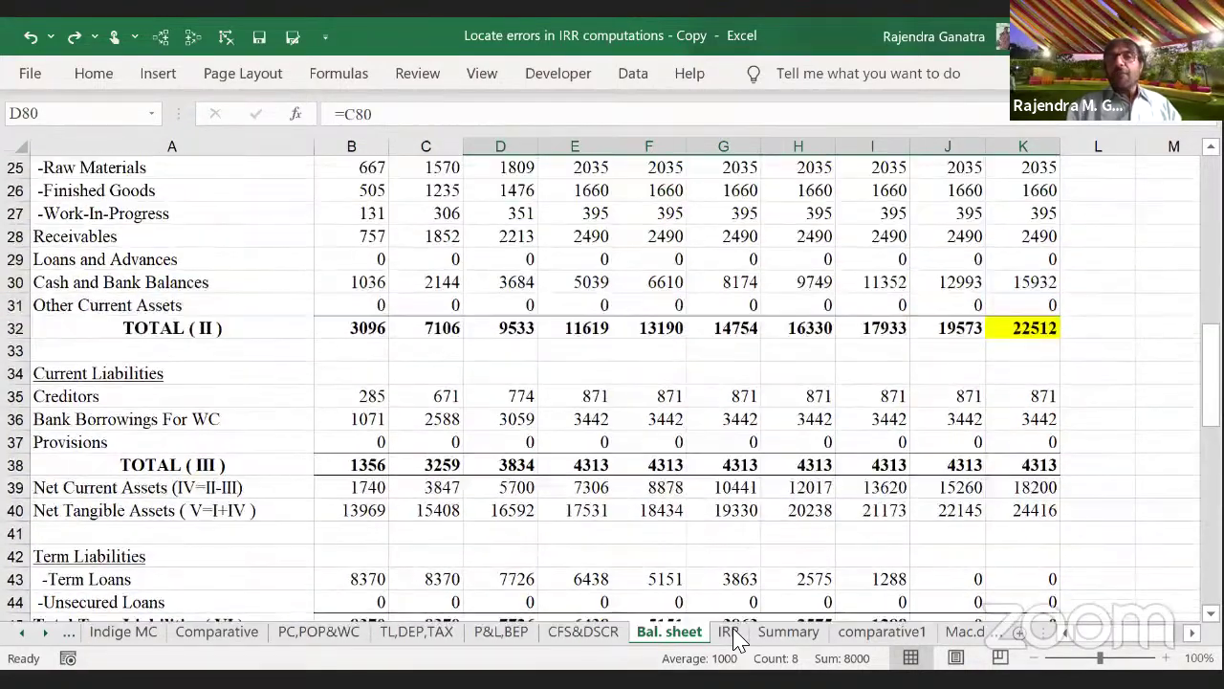
pyautogui.scroll(2, 731, 639)
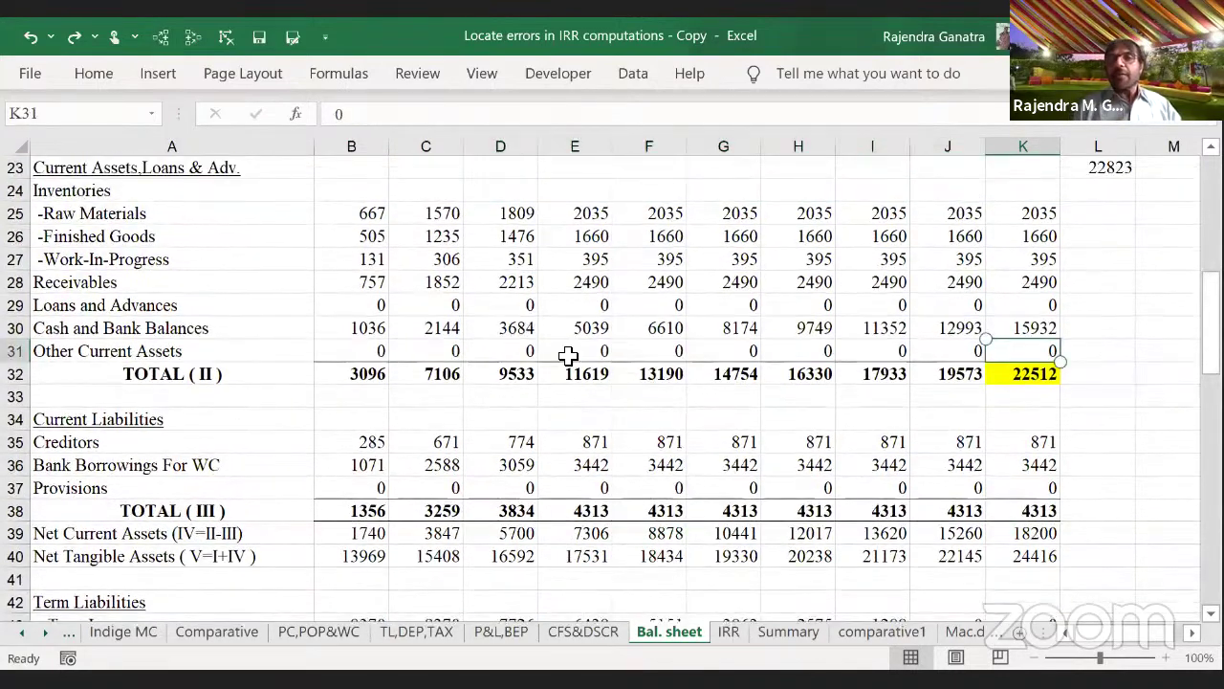
pyautogui.click(1040, 327)
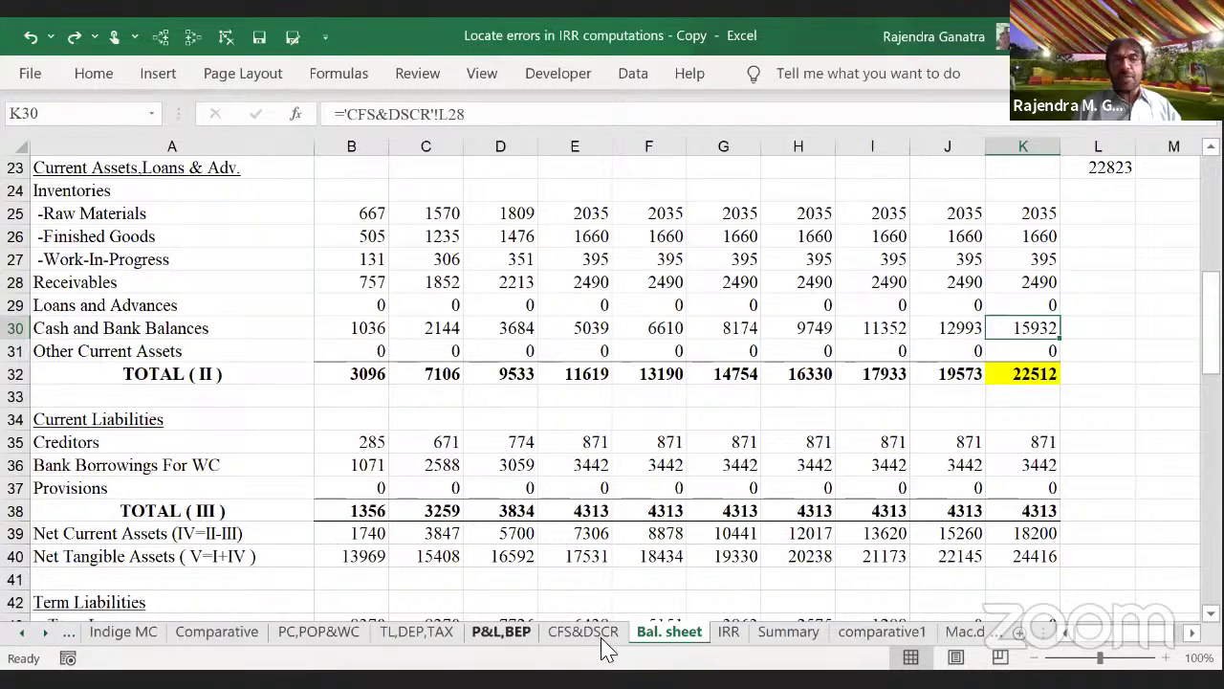
# Step: Try subtracting 14900 in the Capital employed formula in J104 of P&L,BEP, check the RoCE in J107, and undo the change
pyautogui.click(499, 632)
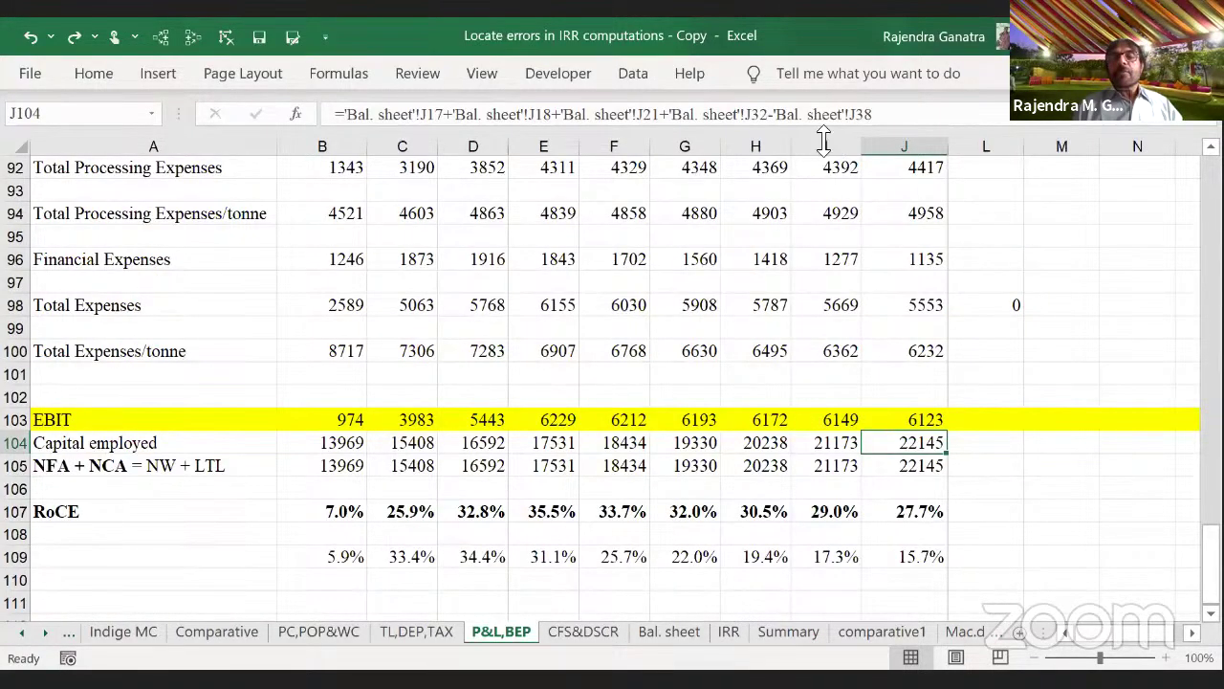
pyautogui.click(886, 125)
pyautogui.write('-1')
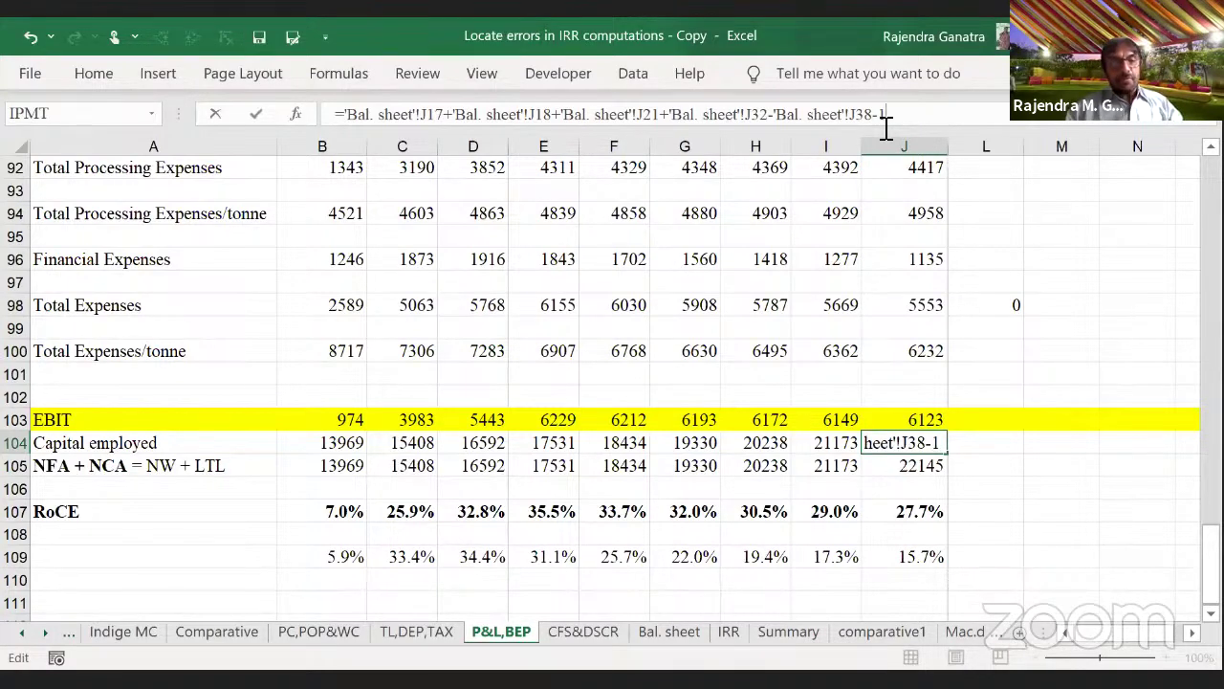
pyautogui.write('4900')
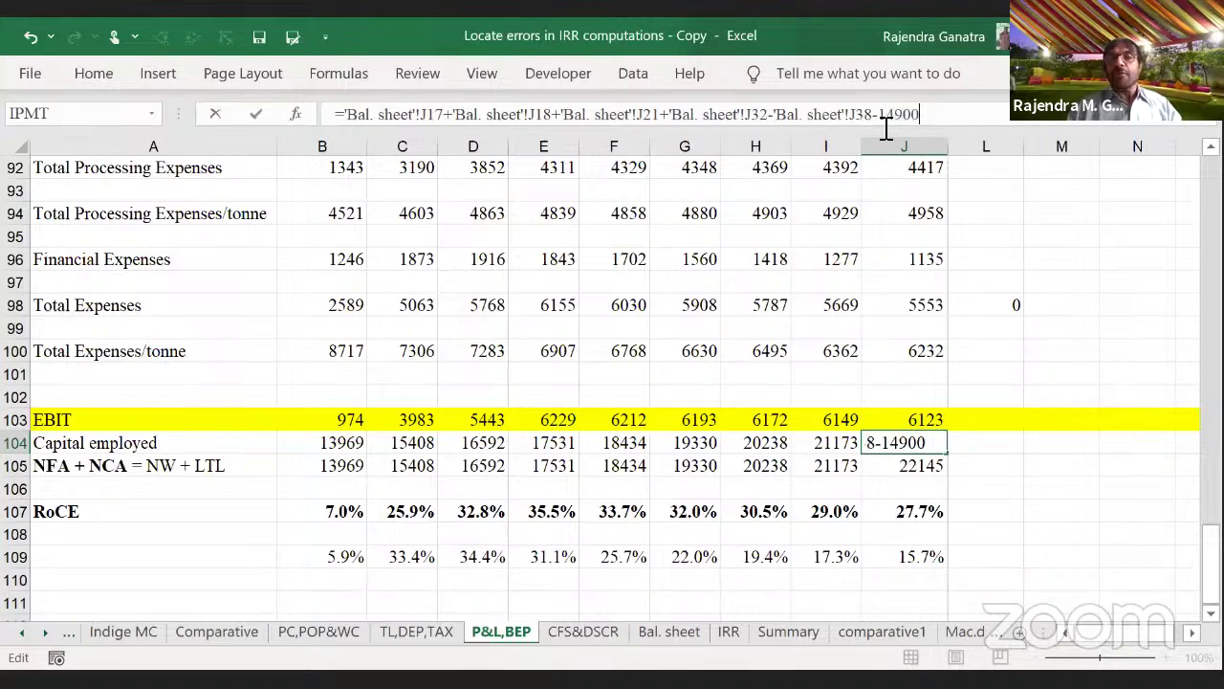
pyautogui.press('Return')
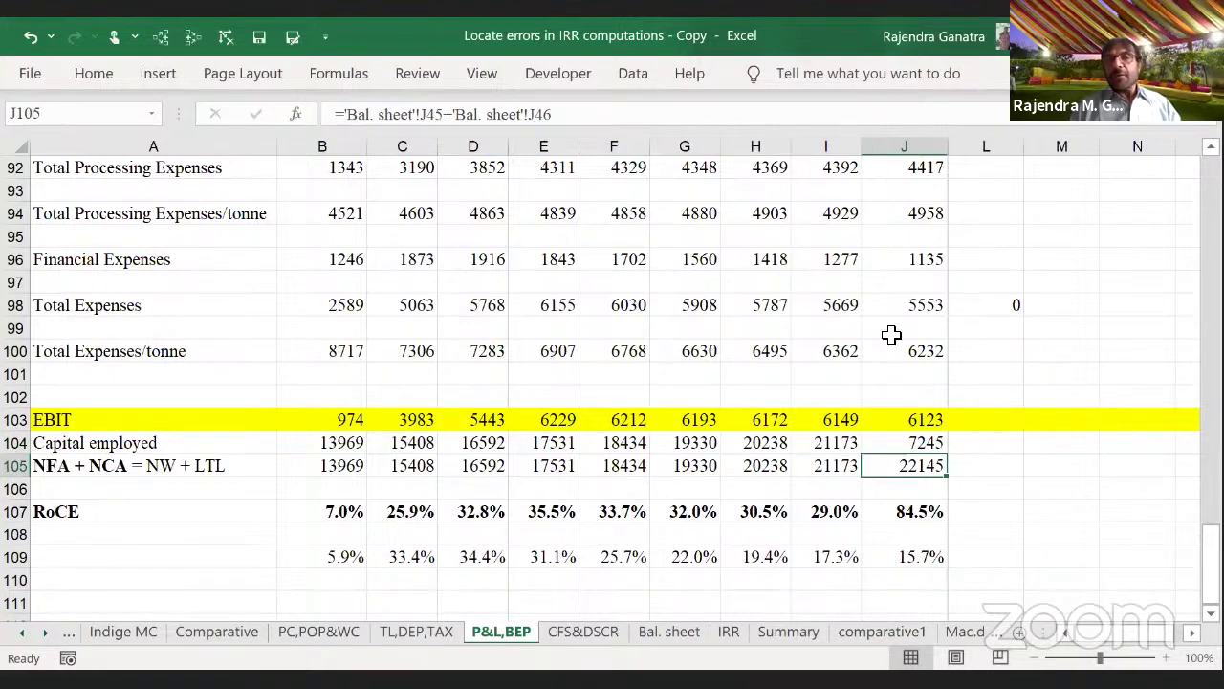
pyautogui.click(888, 512)
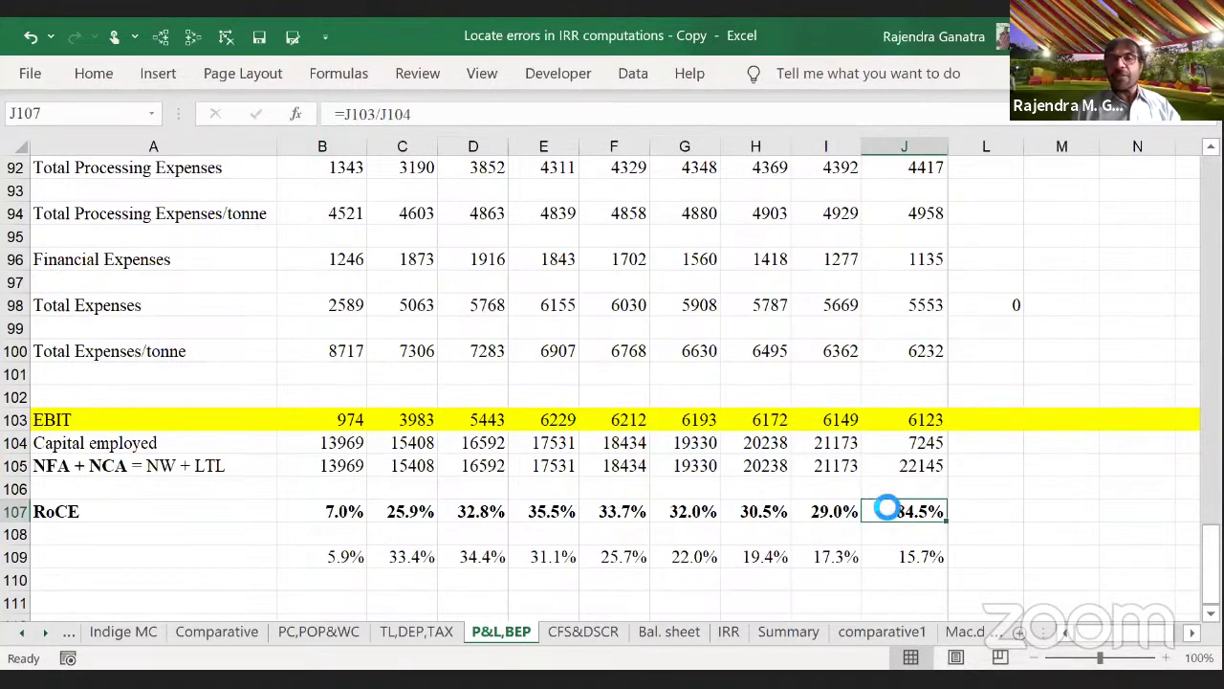
pyautogui.hotkey('ctrl', 'c')
pyautogui.press('Escape')
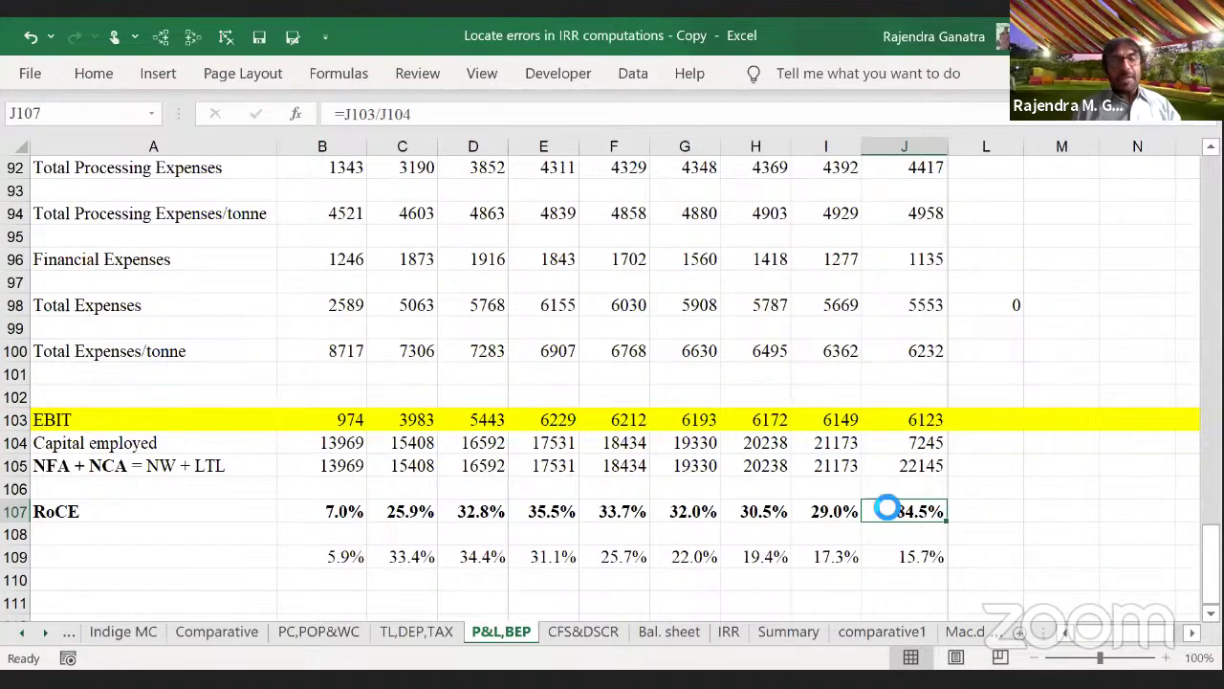
pyautogui.hotkey('ctrl', 'z')
# Step: Trace the dependents and precedents of Capital employed in B104 and check the list of its Bal. sheet precedents
pyautogui.moveTo(483, 421); pyautogui.dragTo(402, 465)
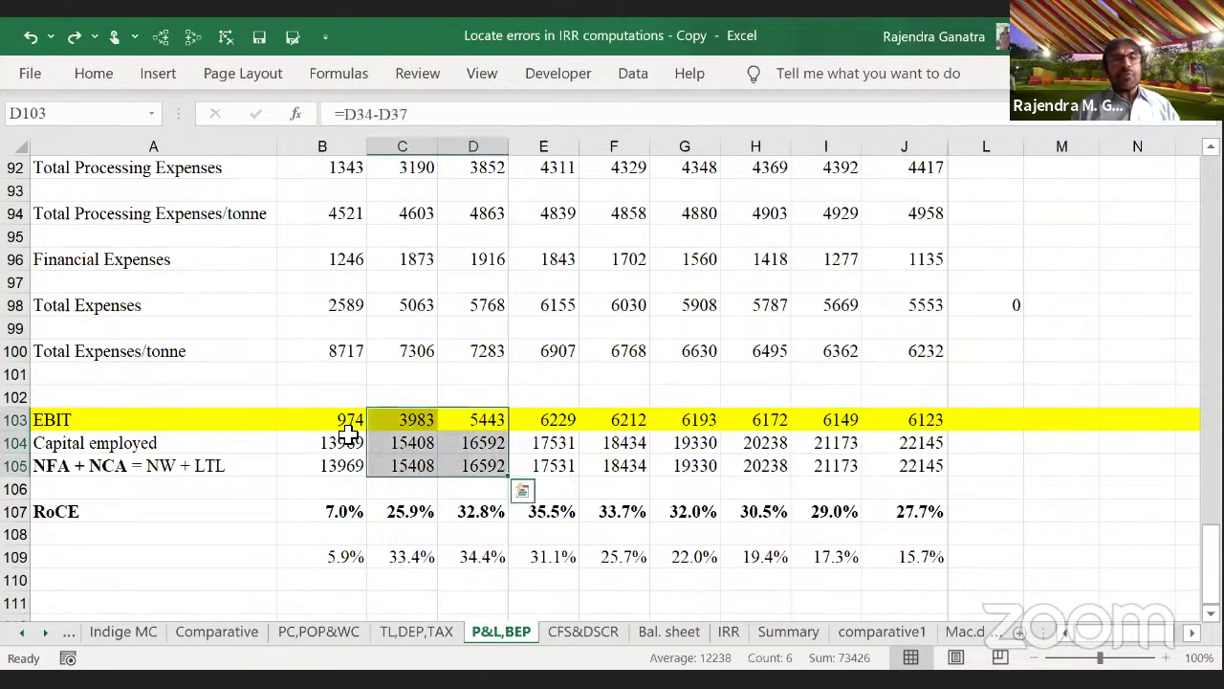
pyautogui.click(350, 438)
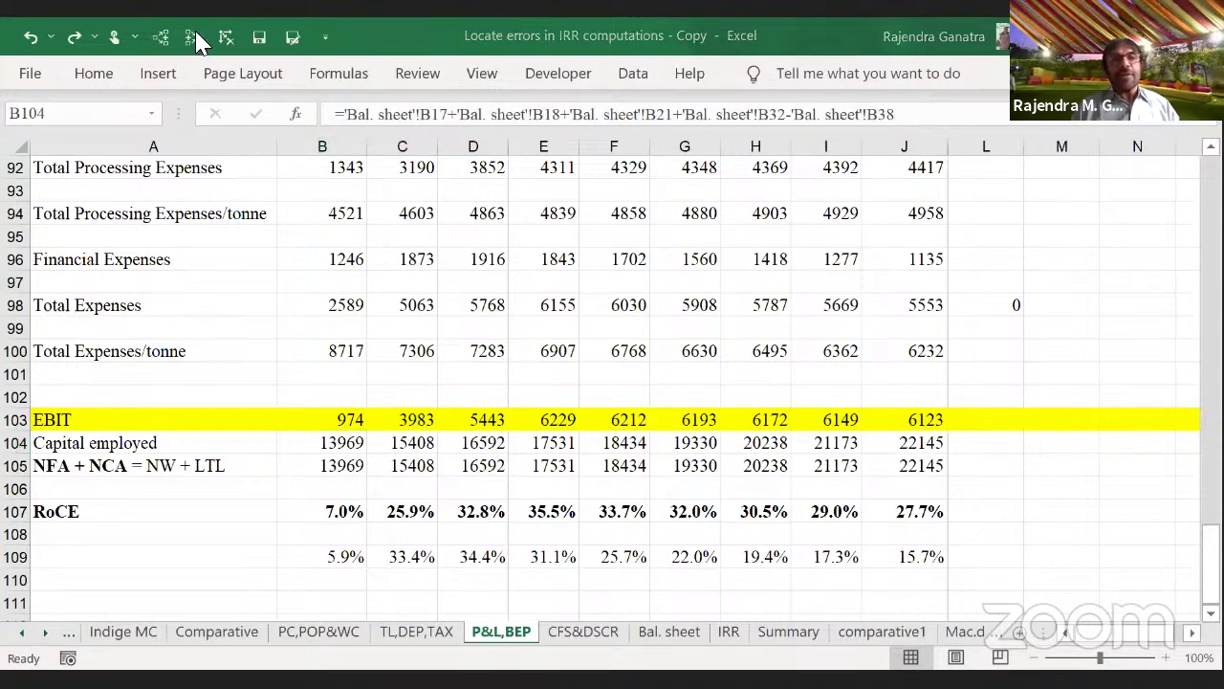
pyautogui.click(225, 37)
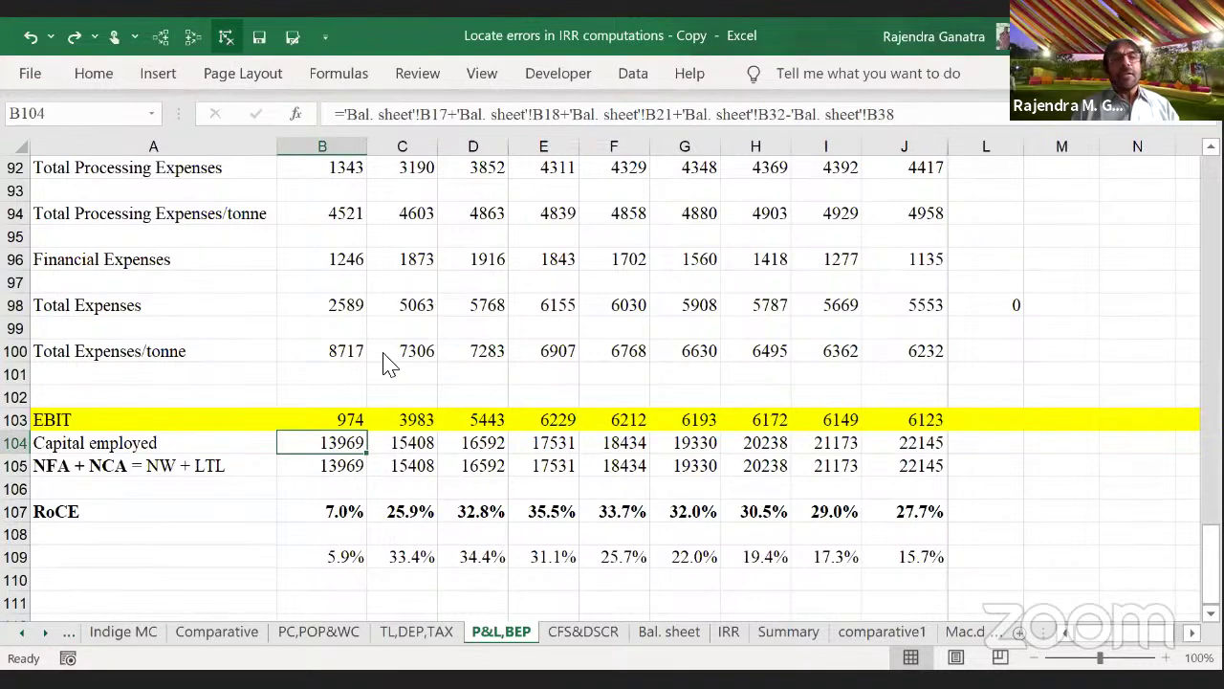
pyautogui.press('Return')
pyautogui.click(161, 37)
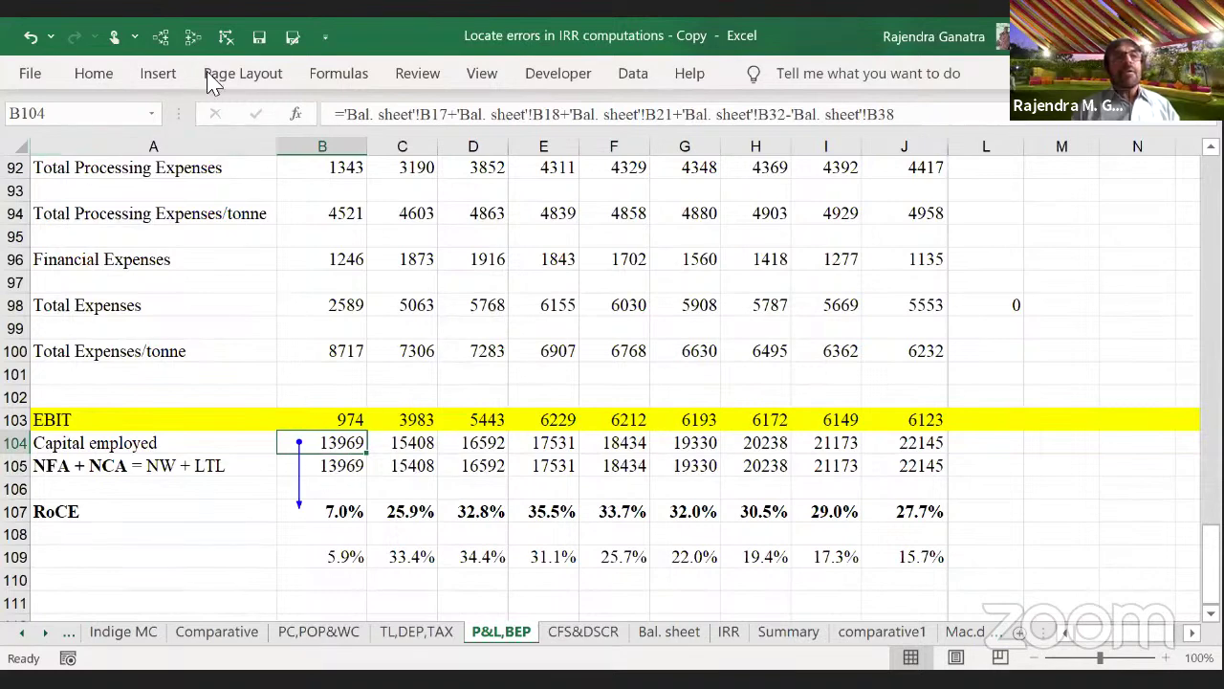
pyautogui.click(192, 37)
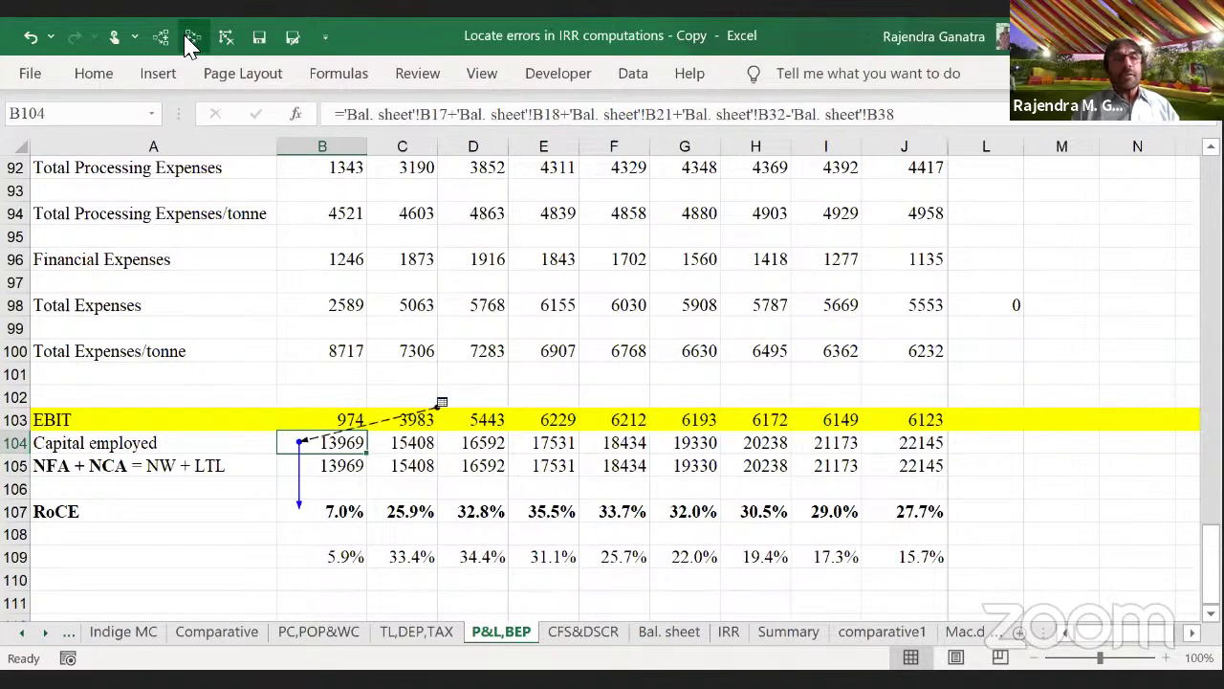
pyautogui.doubleClick(418, 424)
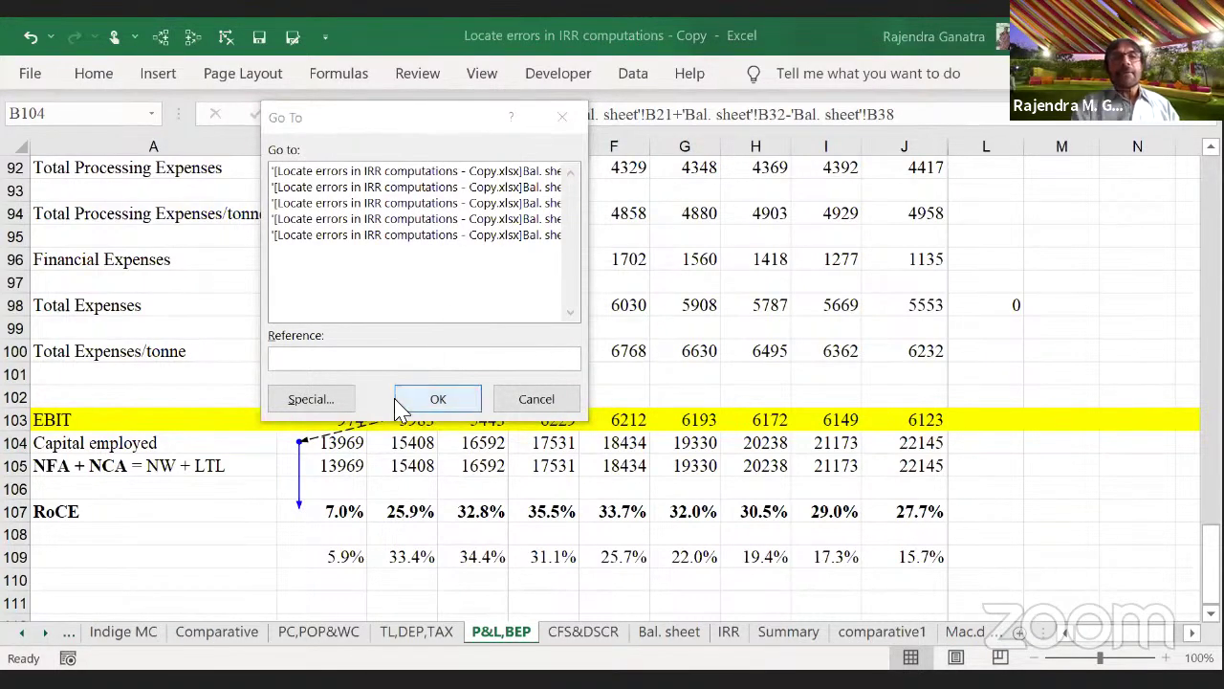
pyautogui.click(325, 221)
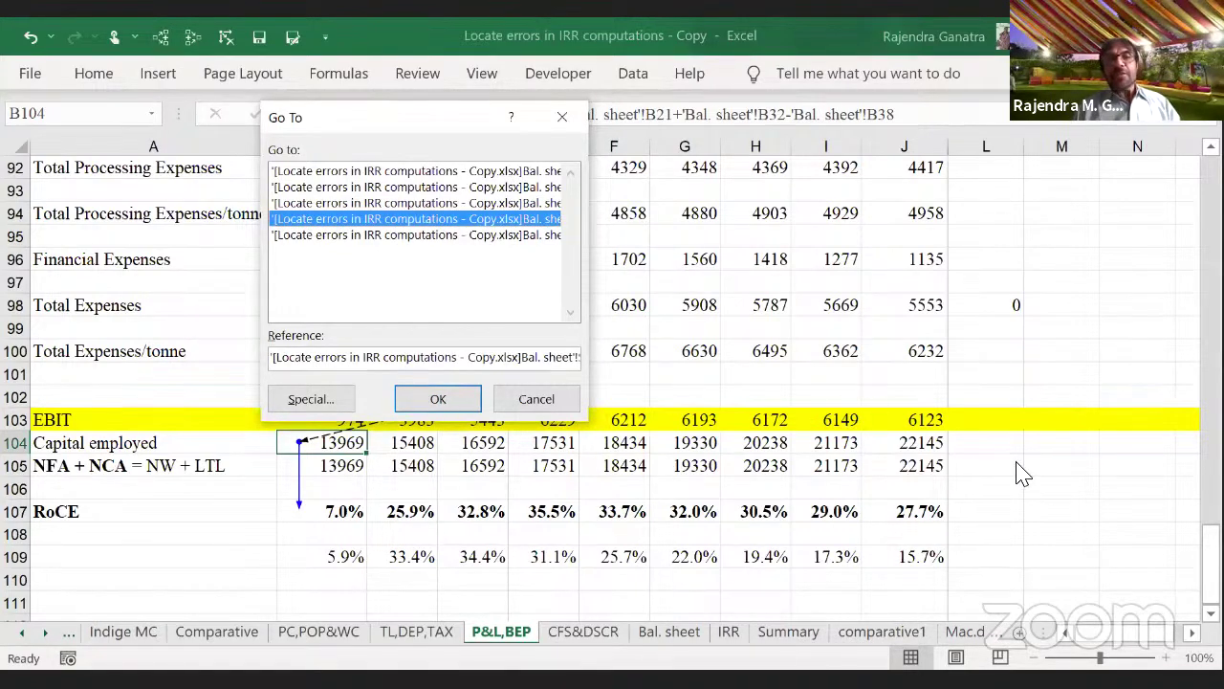
pyautogui.click(562, 116)
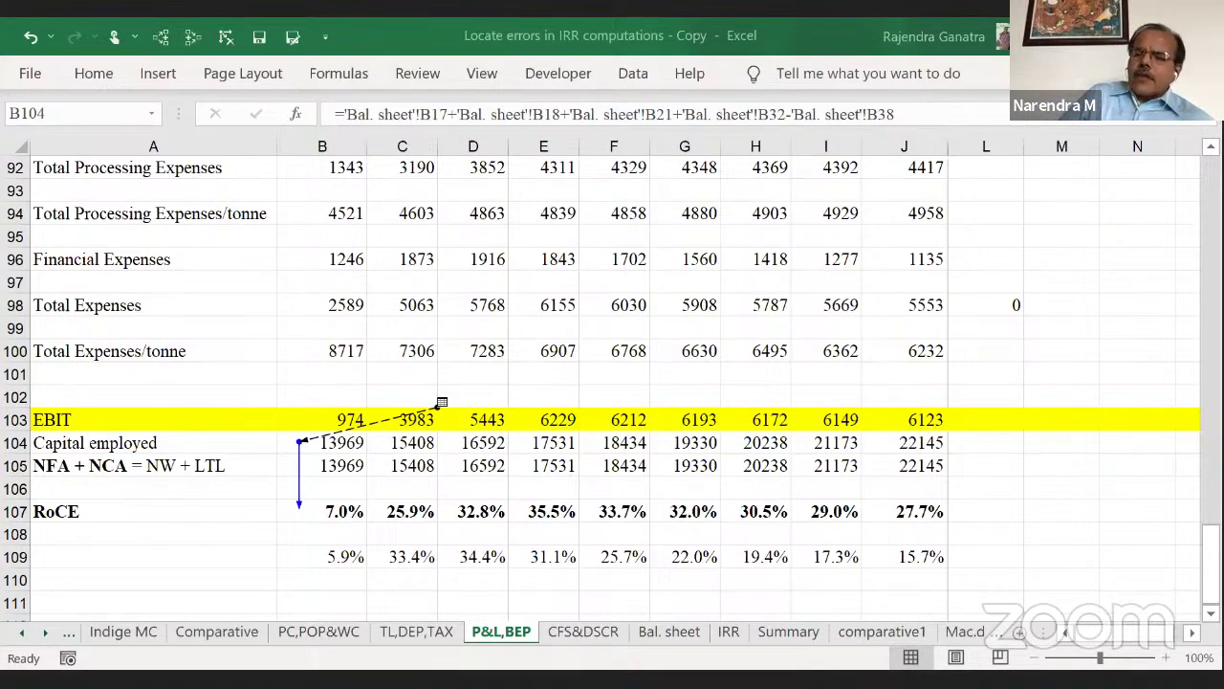
# Step: Inspect the formula in B104 and follow its precedent to the current liabilities total in B38 of Bal. sheet
pyautogui.doubleClick(330, 444)
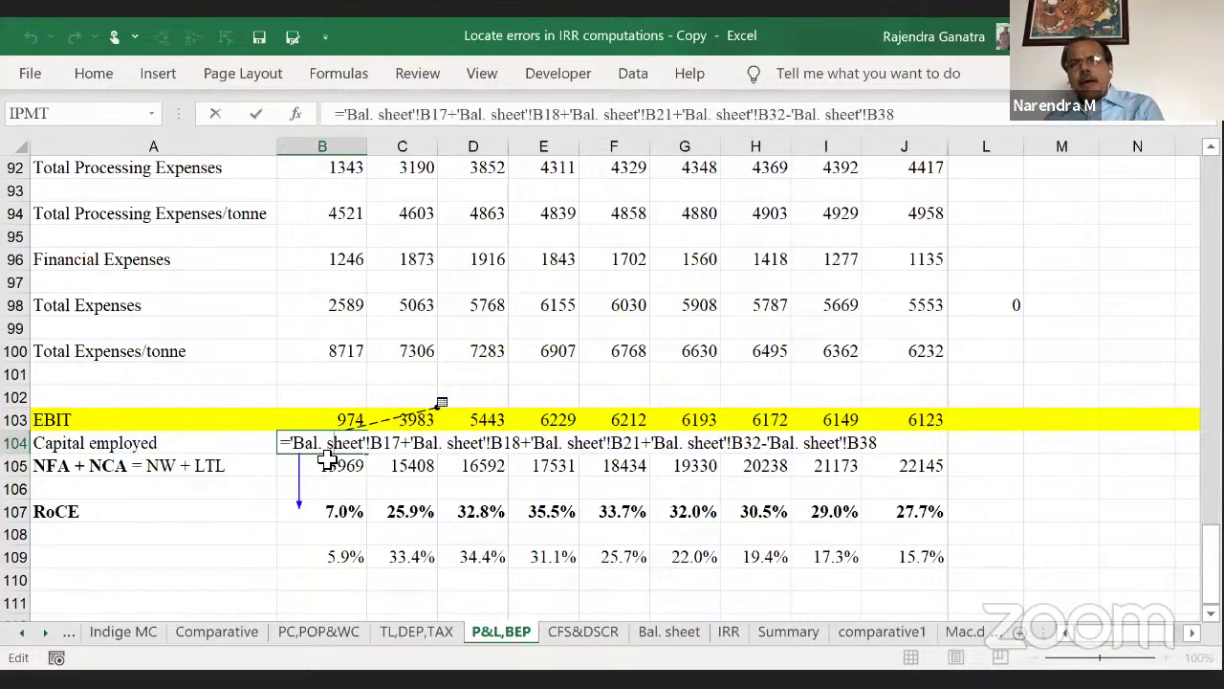
pyautogui.press('Escape')
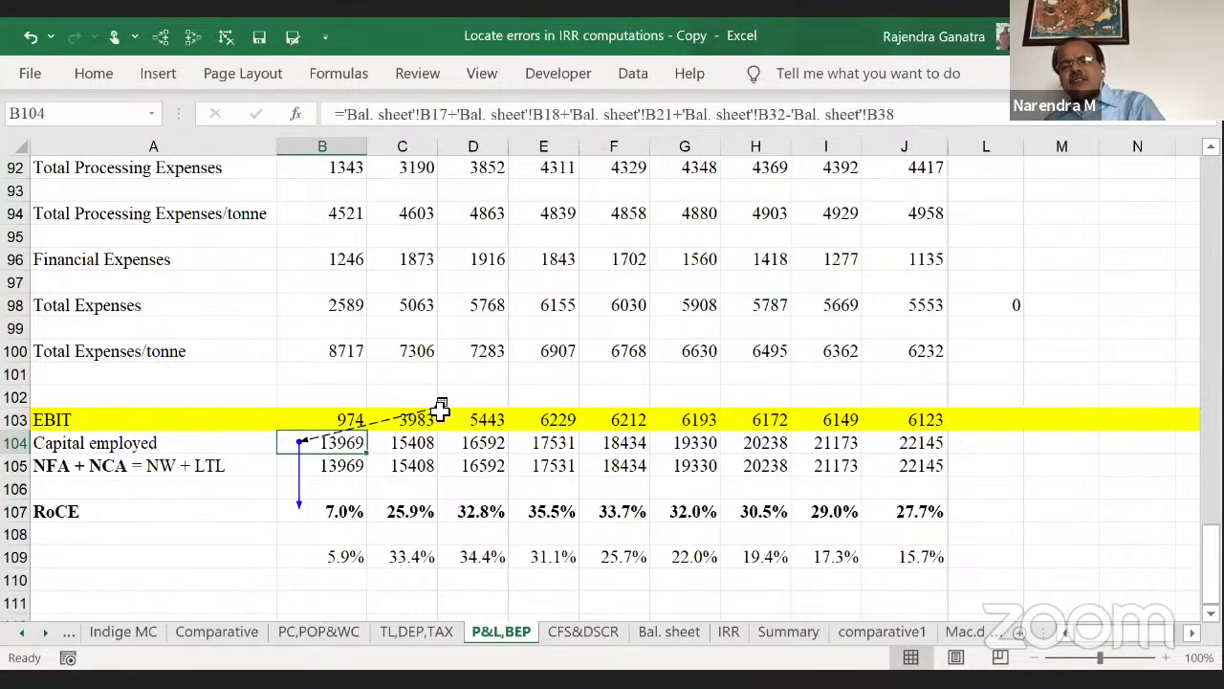
pyautogui.doubleClick(388, 418)
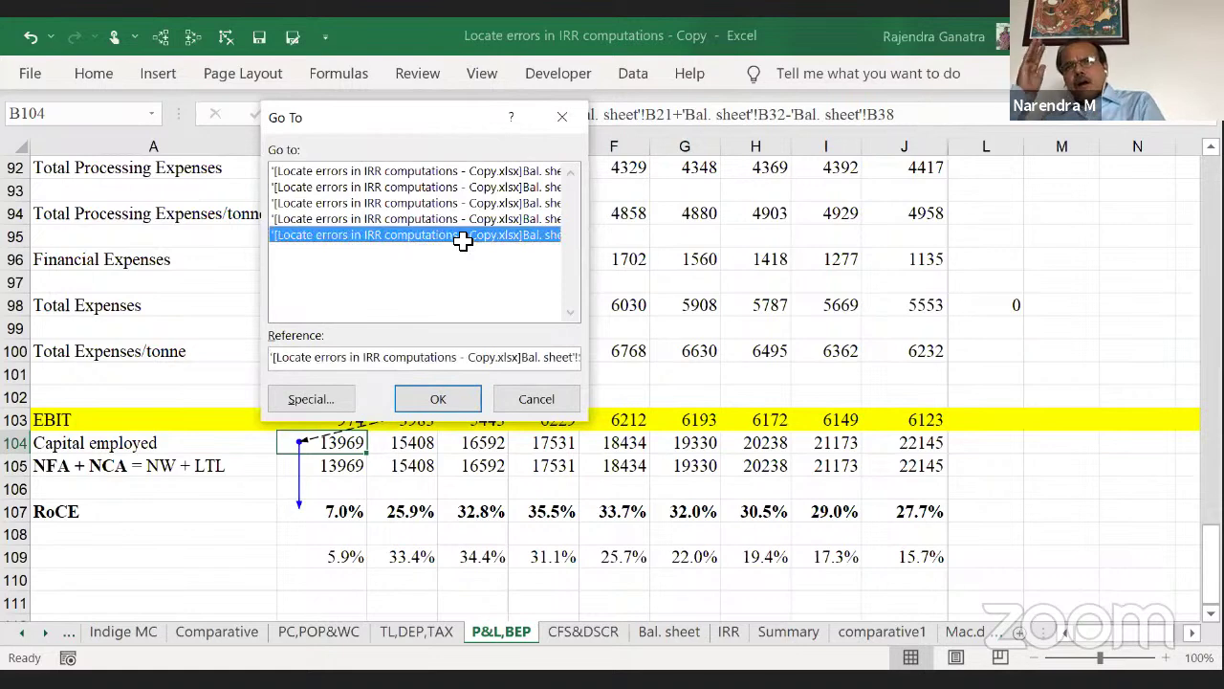
pyautogui.doubleClick(463, 237)
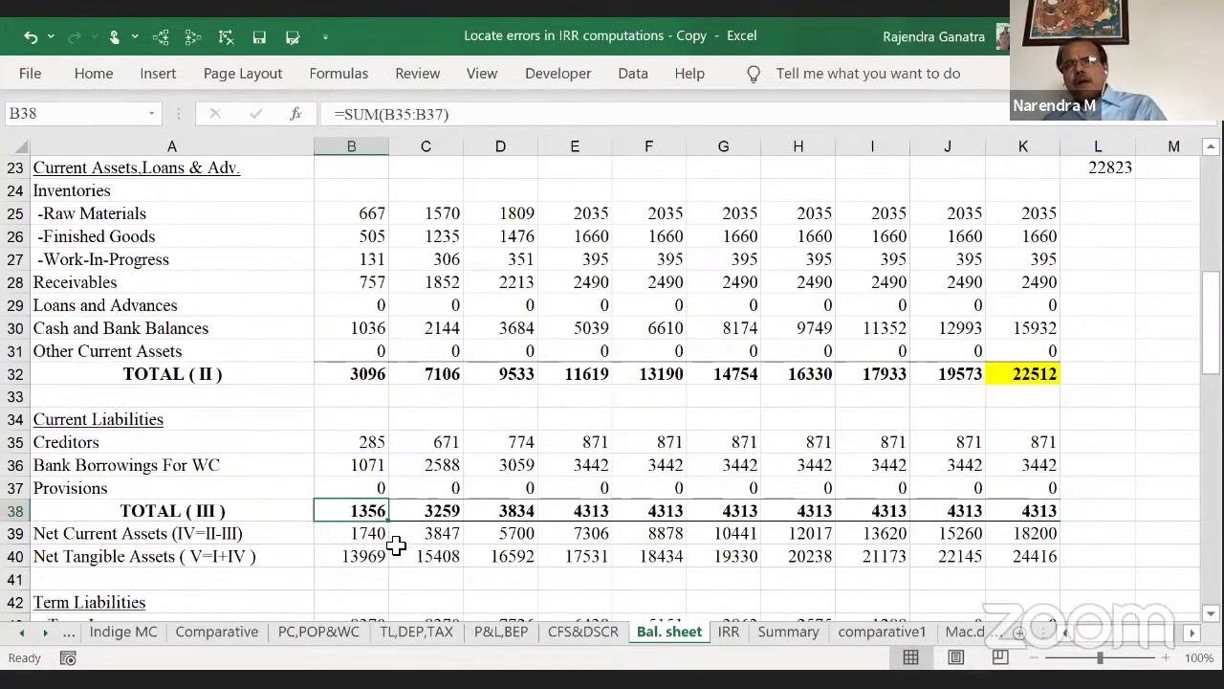
# Step: Return to the P&L,BEP worksheet and remove the trace arrows around B104
pyautogui.click(501, 633)
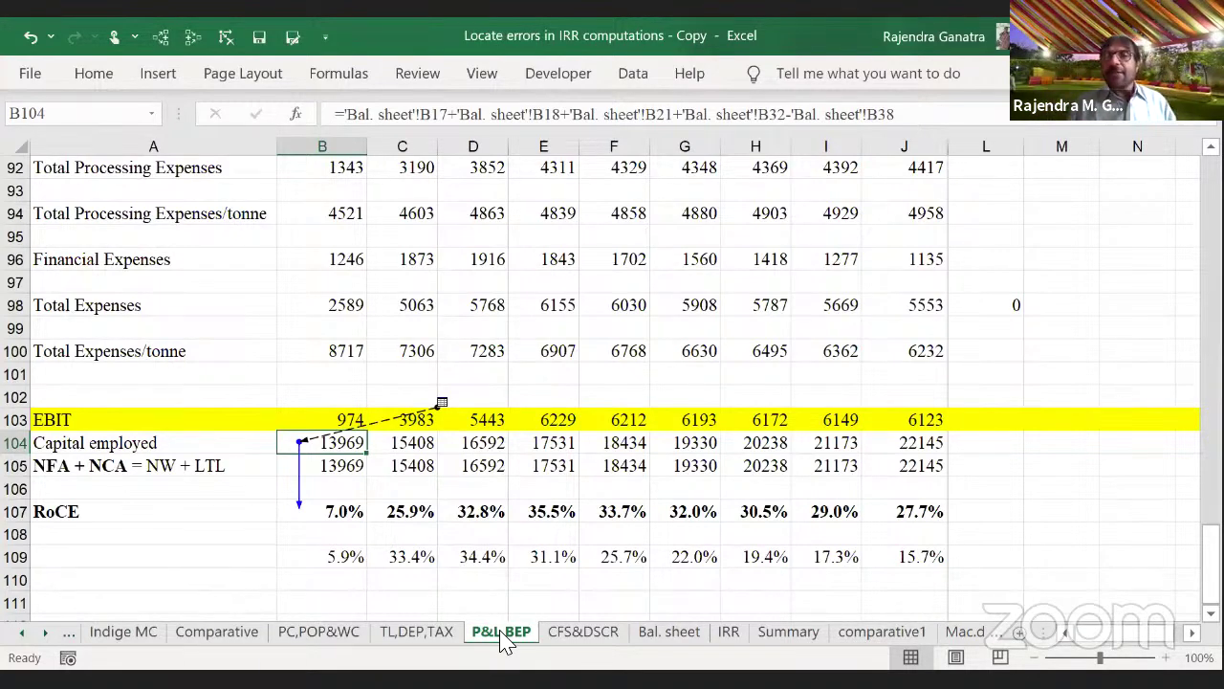
pyautogui.hotkey('alt', 'm')
pyautogui.press('a')
pyautogui.press('a')
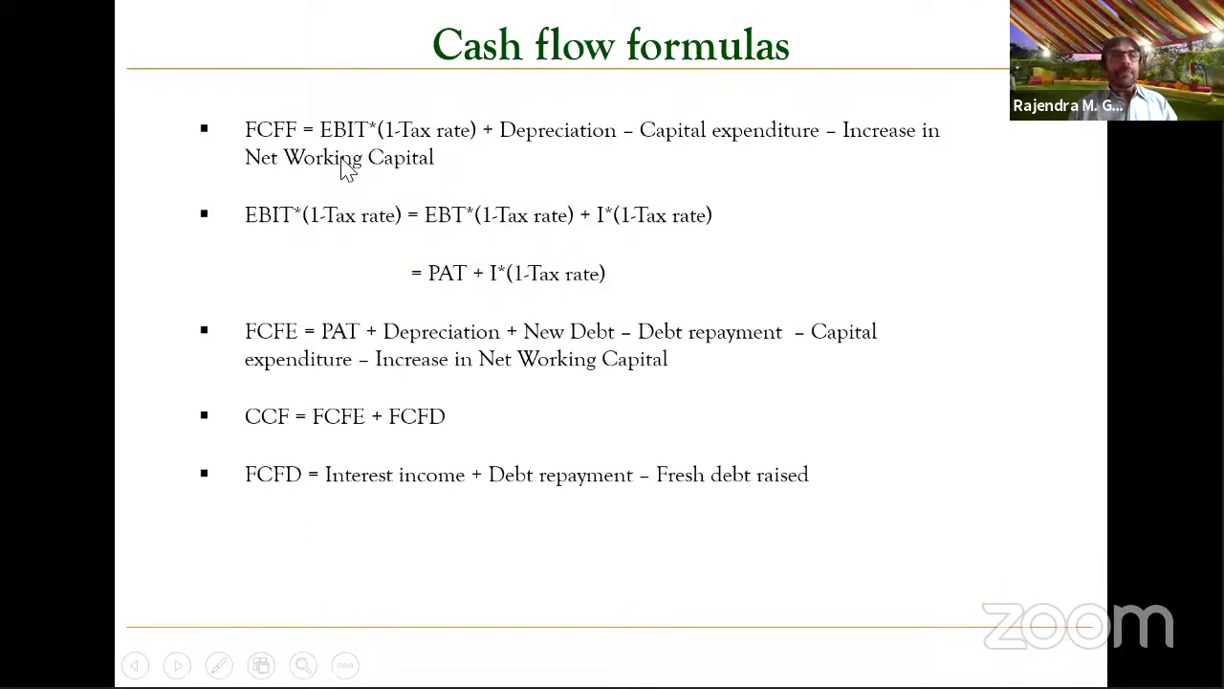
# Step: On the Cash flow formulas slide, underline EBT*(1-Tax rate) and I*(1-Tax rate) with the red pen
pyautogui.rightClick(344, 256)
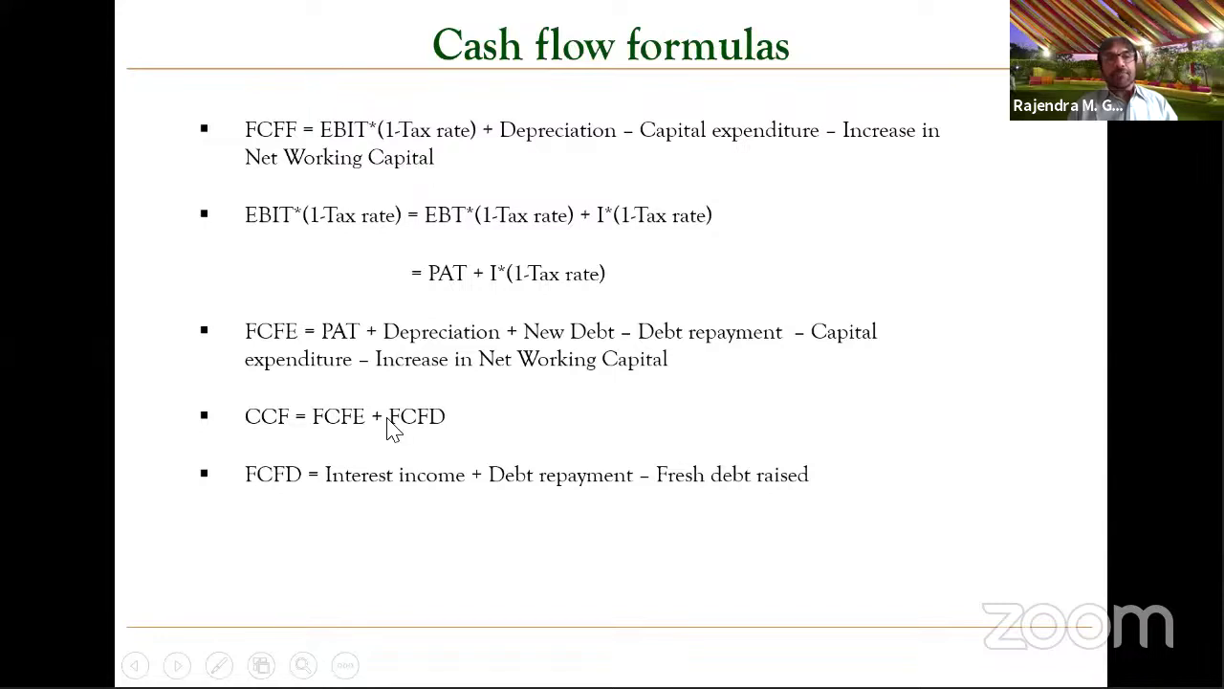
pyautogui.moveTo(405, 507)
pyautogui.click(578, 485)
pyautogui.moveTo(437, 241); pyautogui.dragTo(518, 237)
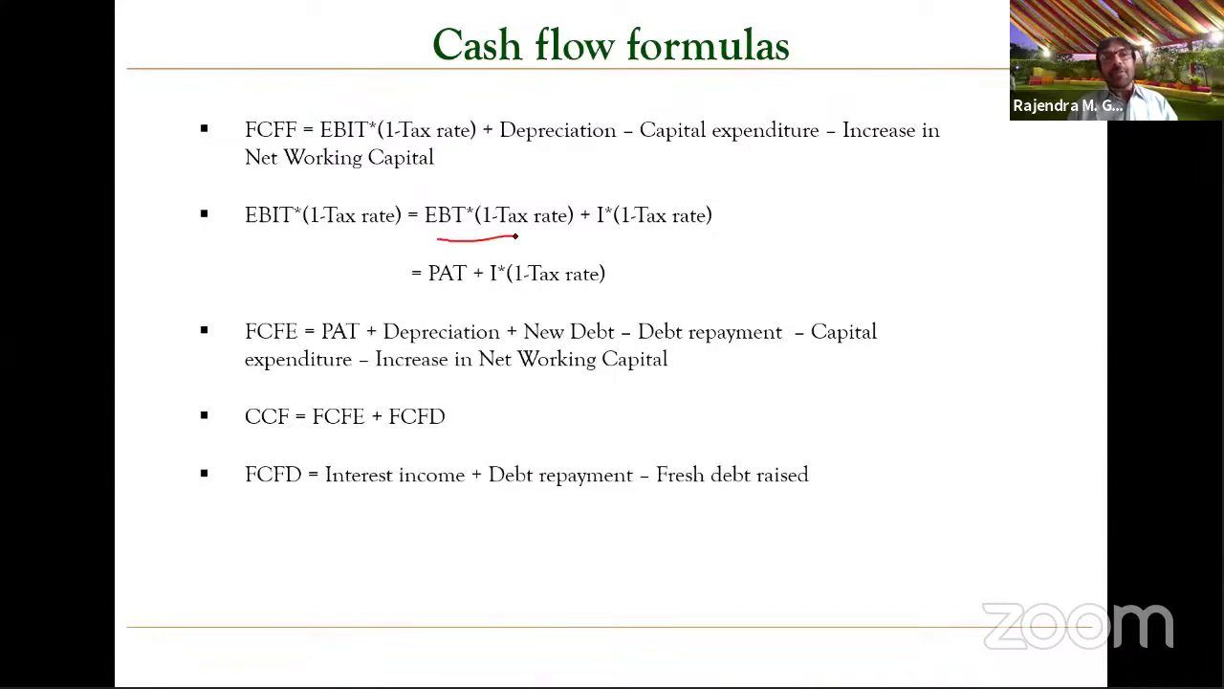
pyautogui.moveTo(596, 237); pyautogui.dragTo(651, 232)
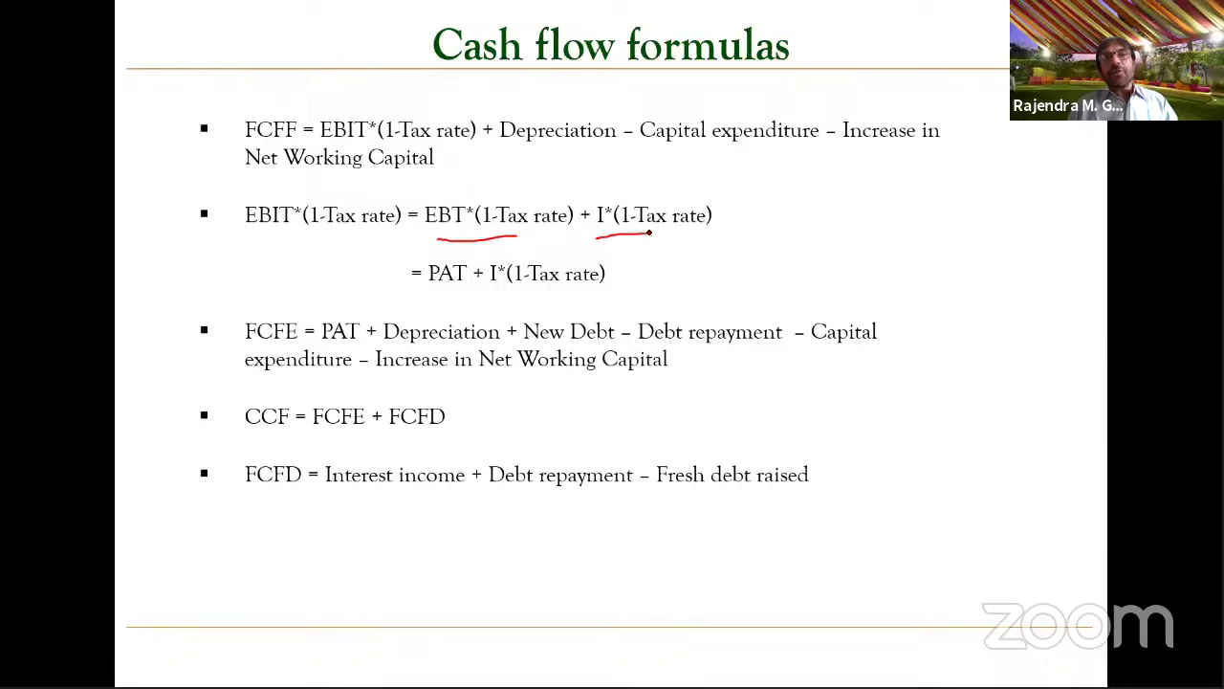